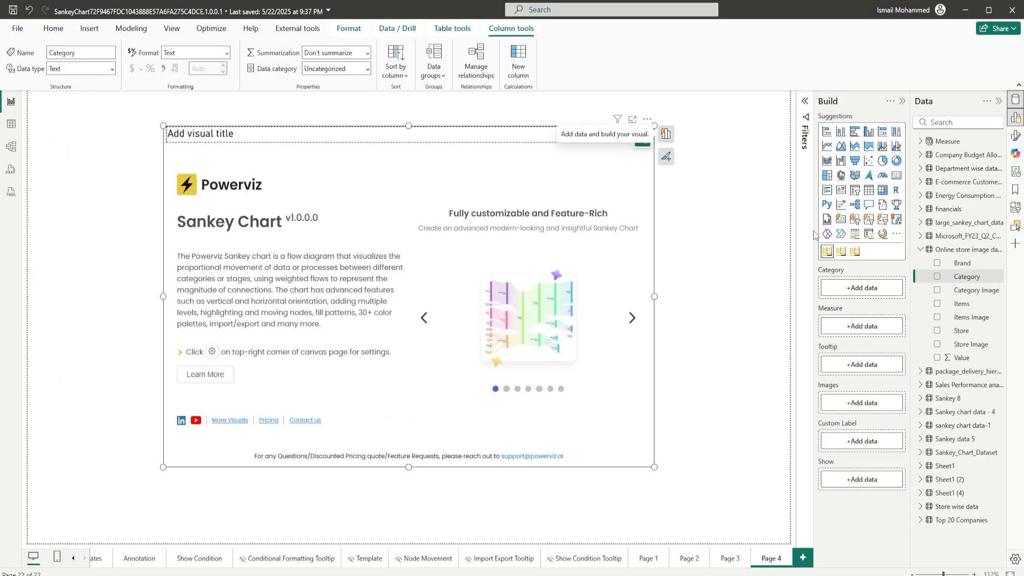
# Step: Add the Brand, Category, Store and Value fields to the Sankey chart, and open its advanced Chart Options
pyautogui.click(938, 264)
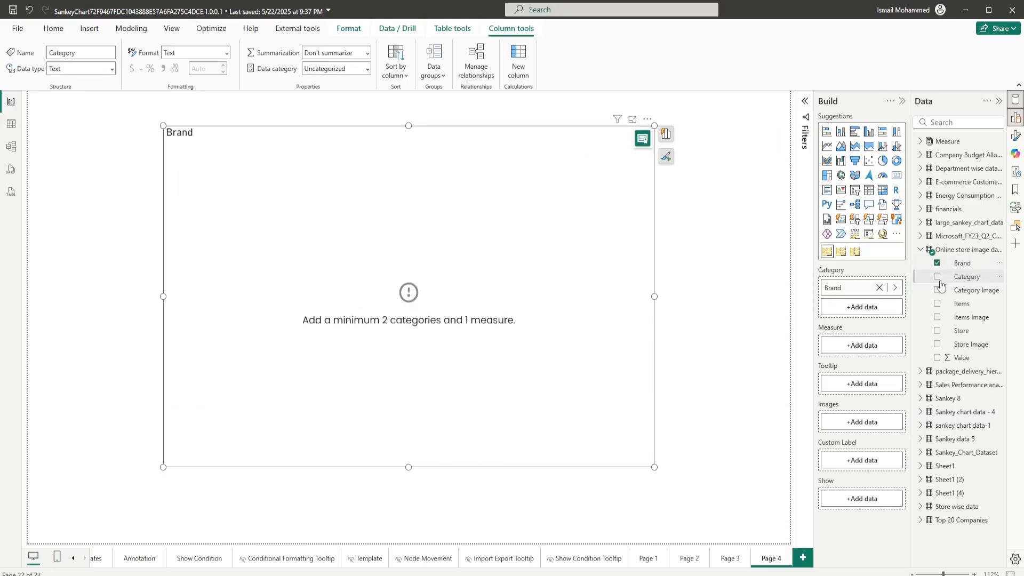
pyautogui.click(938, 278)
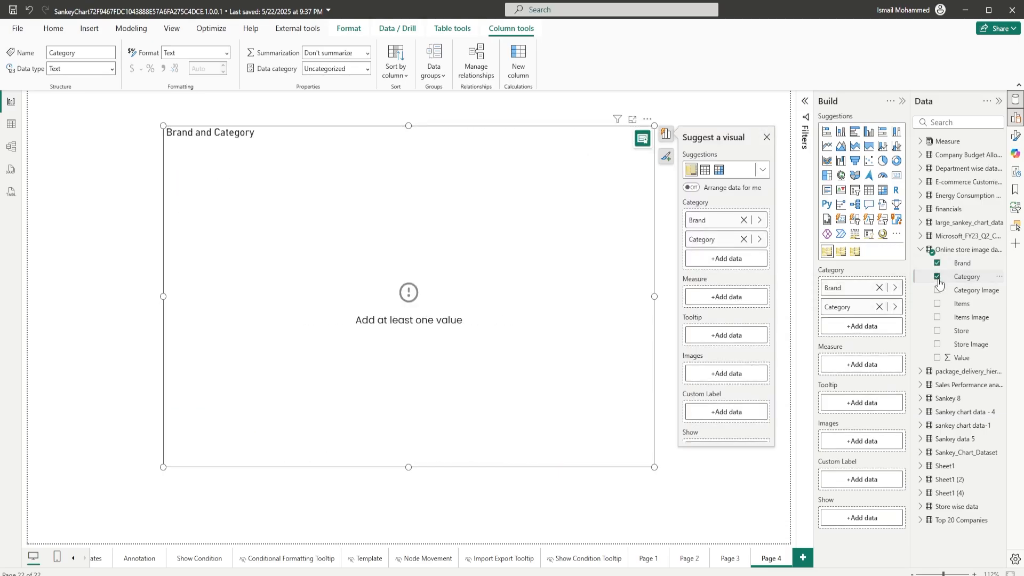
pyautogui.click(937, 331)
pyautogui.click(937, 358)
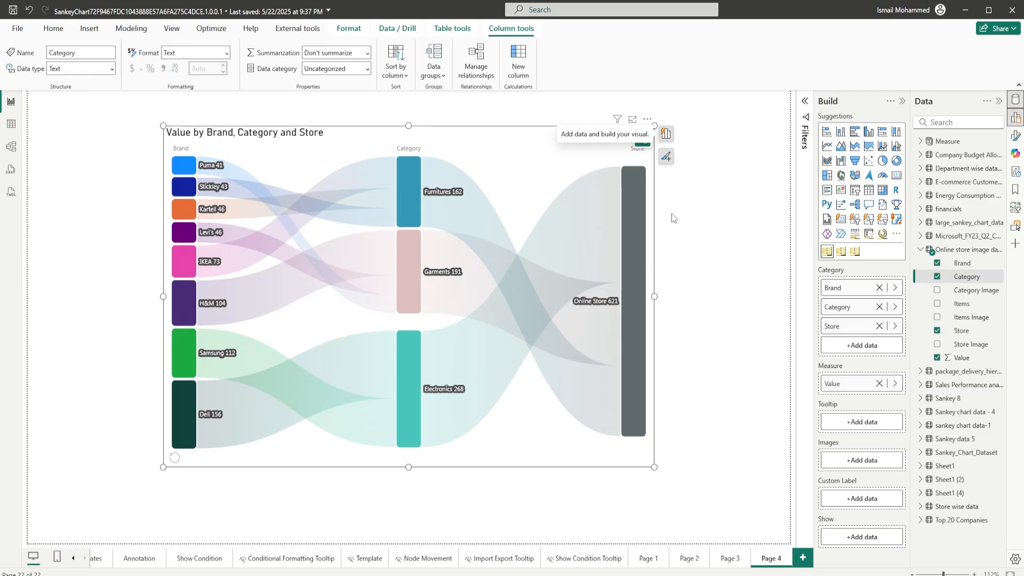
pyautogui.click(631, 156)
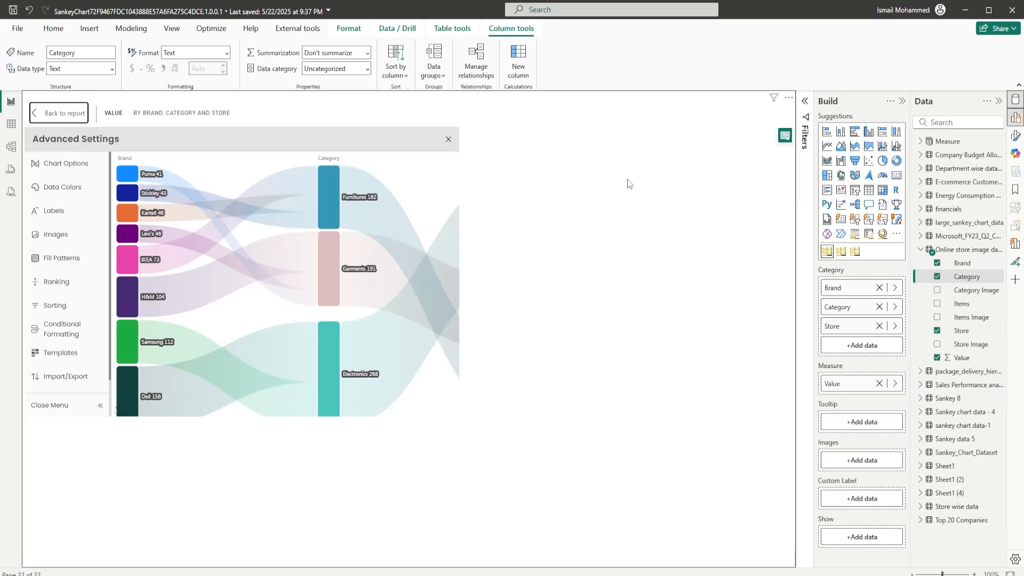
pyautogui.click(80, 172)
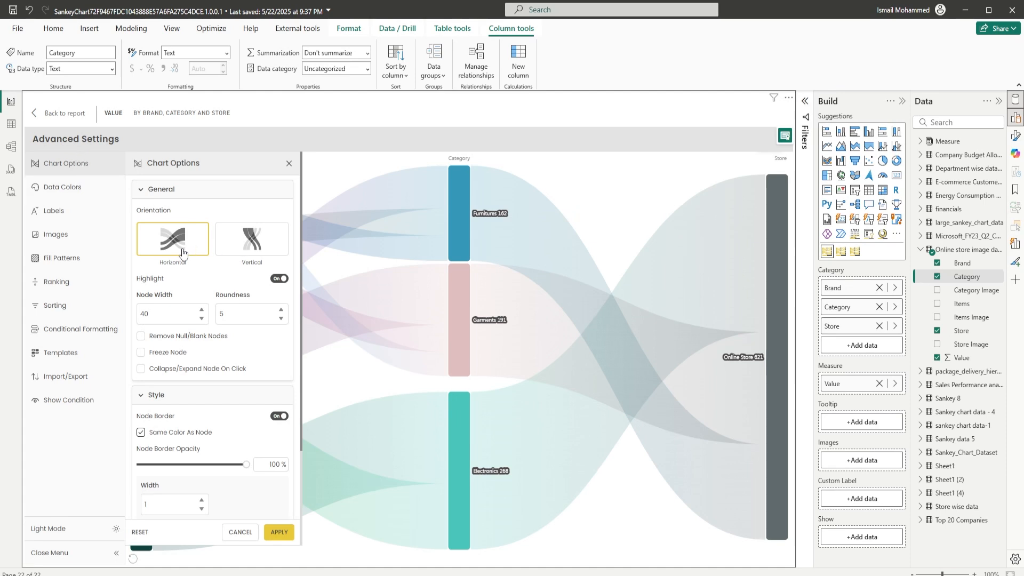
# Step: Apply the Vertical orientation to the Sankey chart and switch it back to Horizontal
pyautogui.click(244, 250)
pyautogui.click(279, 532)
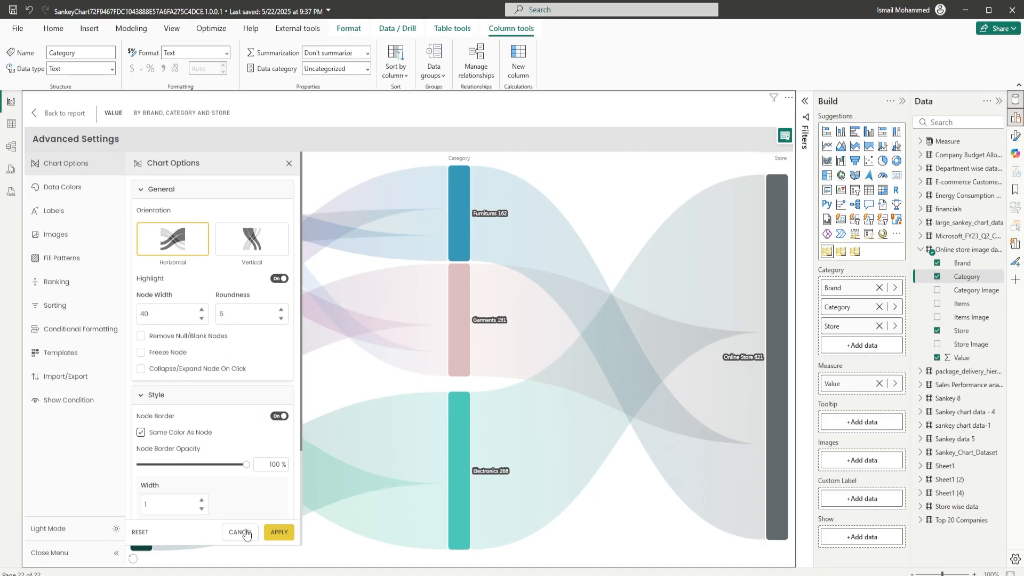
pyautogui.click(269, 539)
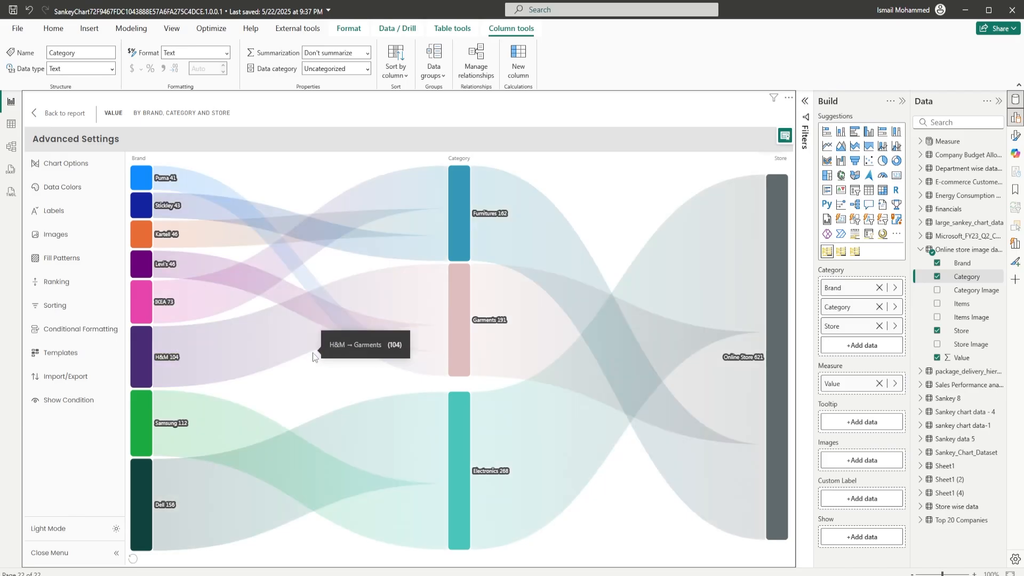
# Step: Turn off Highlight in the general chart options and apply the change
pyautogui.click(63, 173)
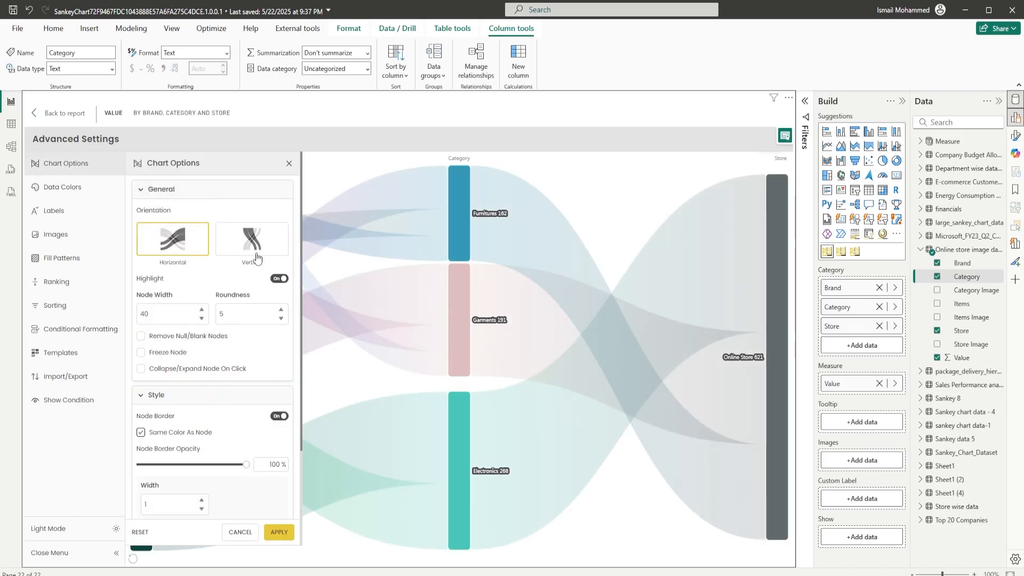
pyautogui.click(279, 278)
pyautogui.click(279, 531)
# Step: Apply a node width of 80 and a node roundness of 0 to the chart
pyautogui.click(278, 533)
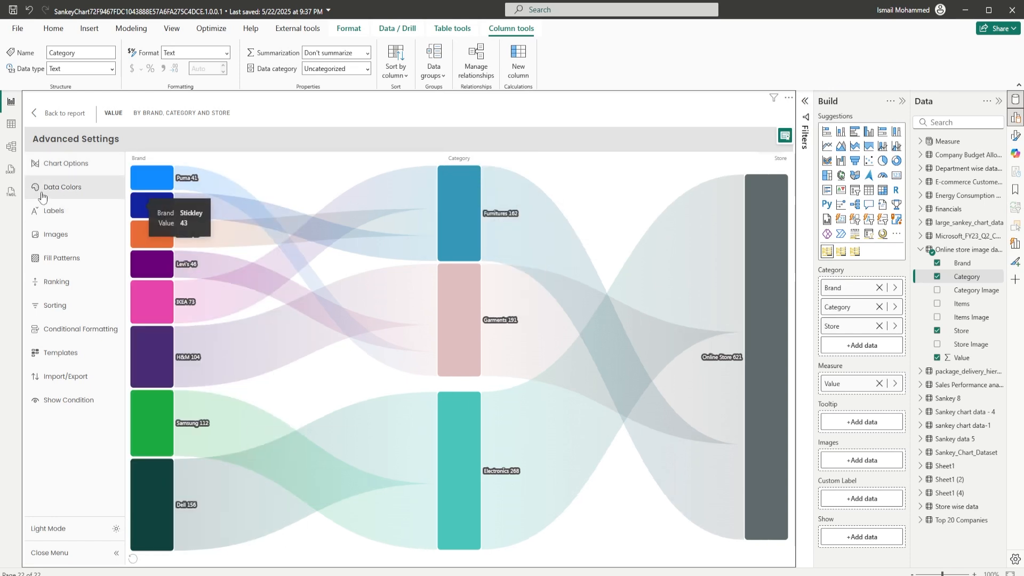
pyautogui.click(68, 172)
pyautogui.doubleClick(219, 317)
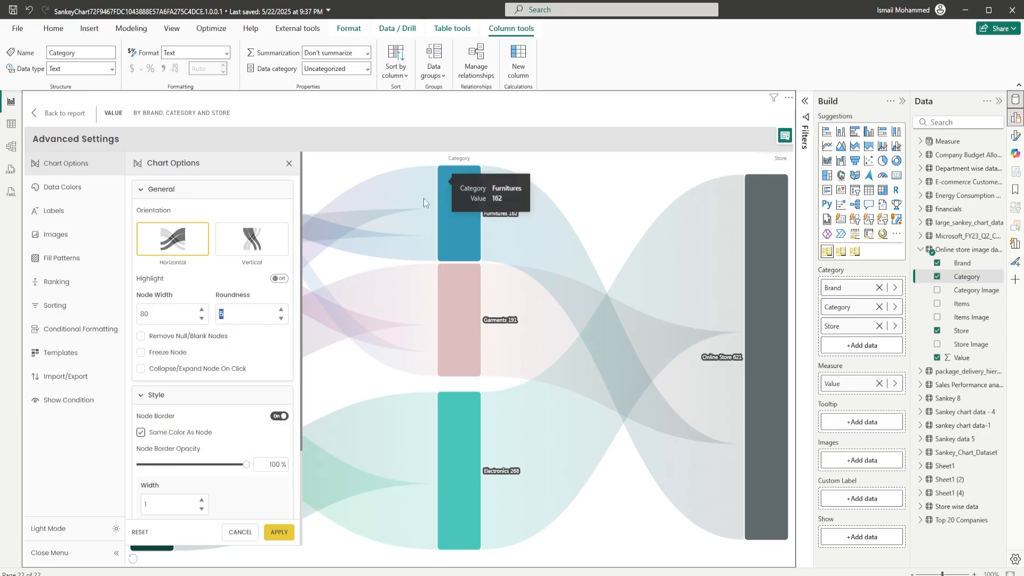
pyautogui.write('0')
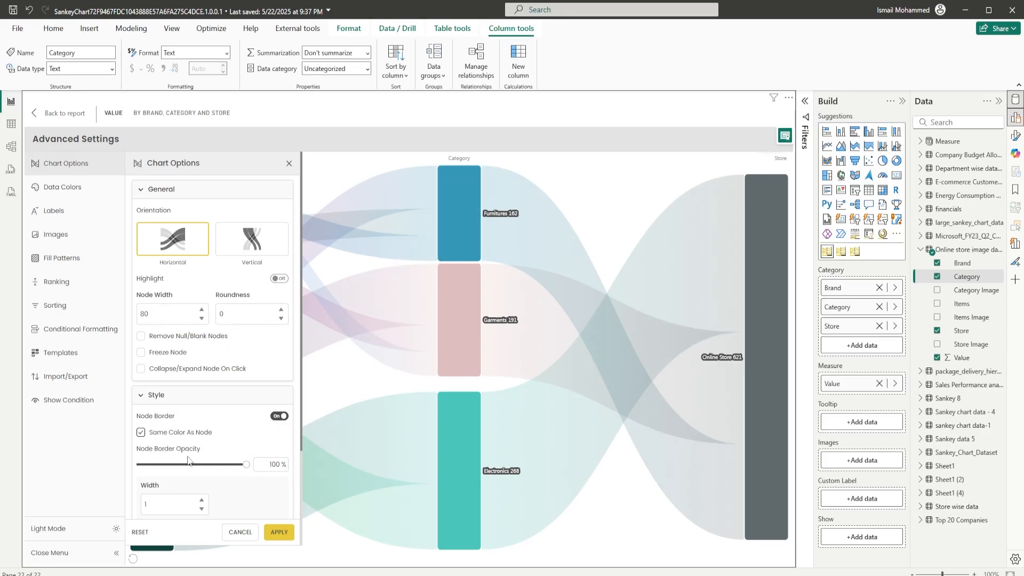
pyautogui.click(280, 532)
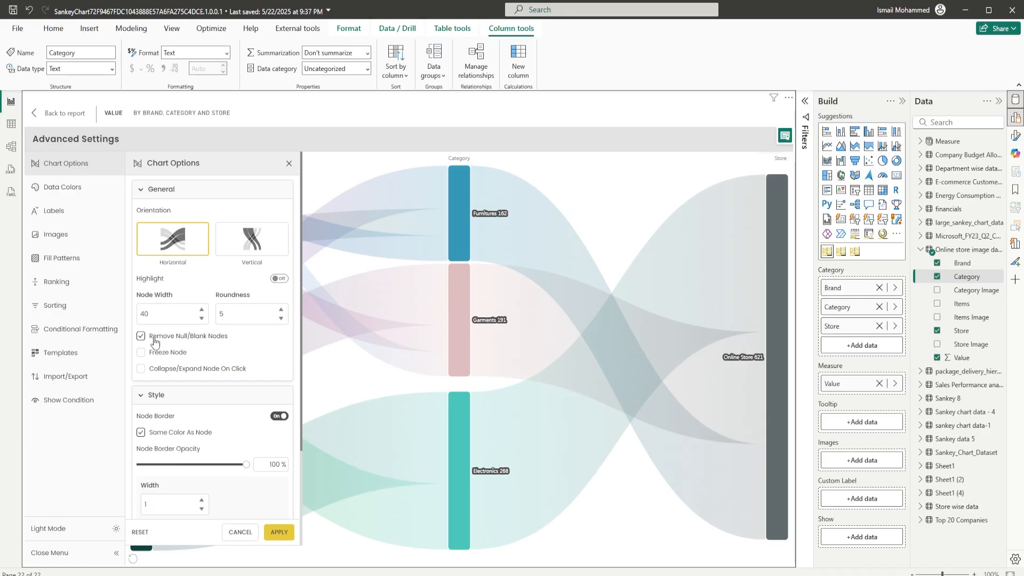
# Step: Clear Remove Null/Blank Nodes, turn on Freeze Node, and go back to the report with these options applied
pyautogui.click(142, 338)
pyautogui.click(140, 354)
pyautogui.click(275, 531)
pyautogui.click(50, 114)
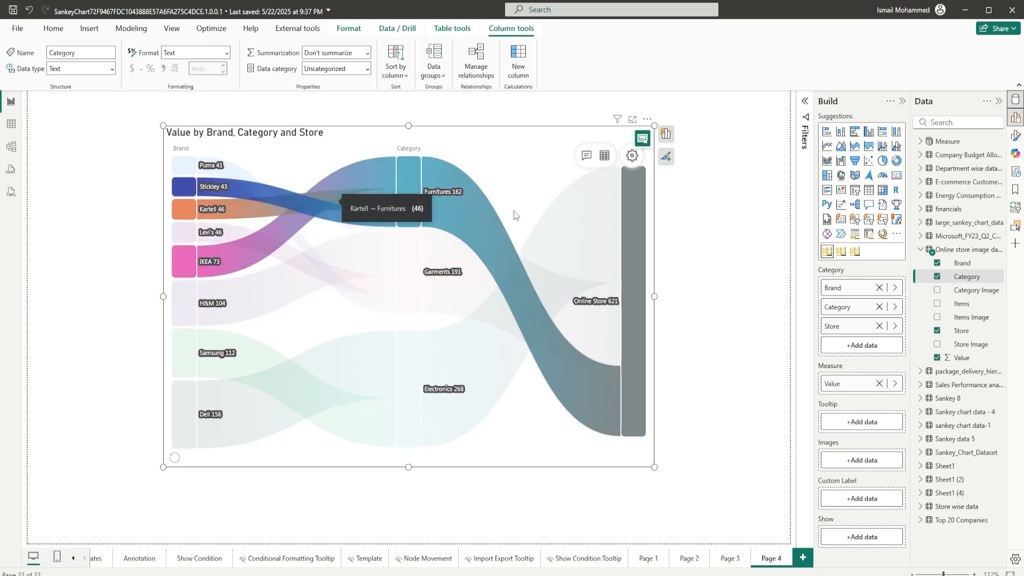
# Step: Turn off Freeze Node in the chart options and move the Furnitures, Garments and Electronics nodes to new positions
pyautogui.click(632, 155)
pyautogui.click(71, 172)
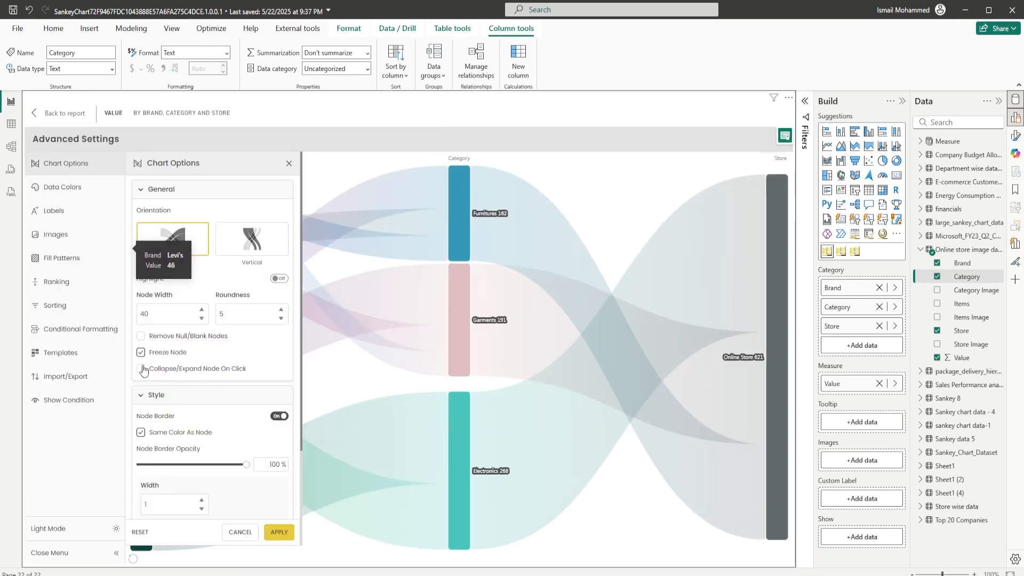
pyautogui.click(274, 536)
pyautogui.moveTo(454, 220); pyautogui.dragTo(601, 217)
pyautogui.moveTo(457, 353); pyautogui.dragTo(569, 443)
pyautogui.moveTo(466, 475); pyautogui.dragTo(448, 549)
pyautogui.moveTo(575, 447); pyautogui.dragTo(533, 387)
# Step: Enable Collapse/Expand Node On Click for the chart and go back to the report
pyautogui.click(71, 165)
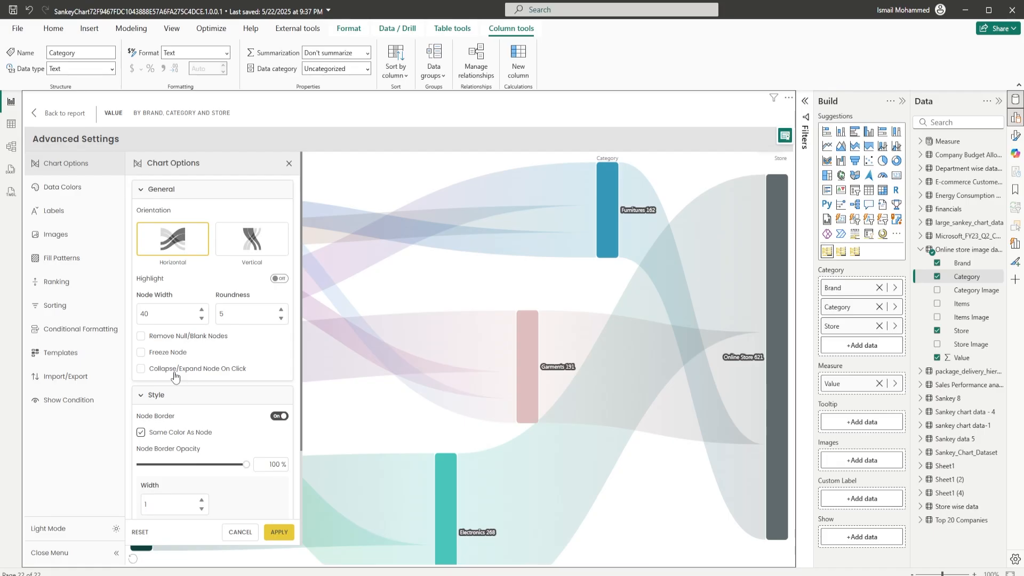
pyautogui.click(140, 370)
pyautogui.click(278, 532)
pyautogui.click(54, 114)
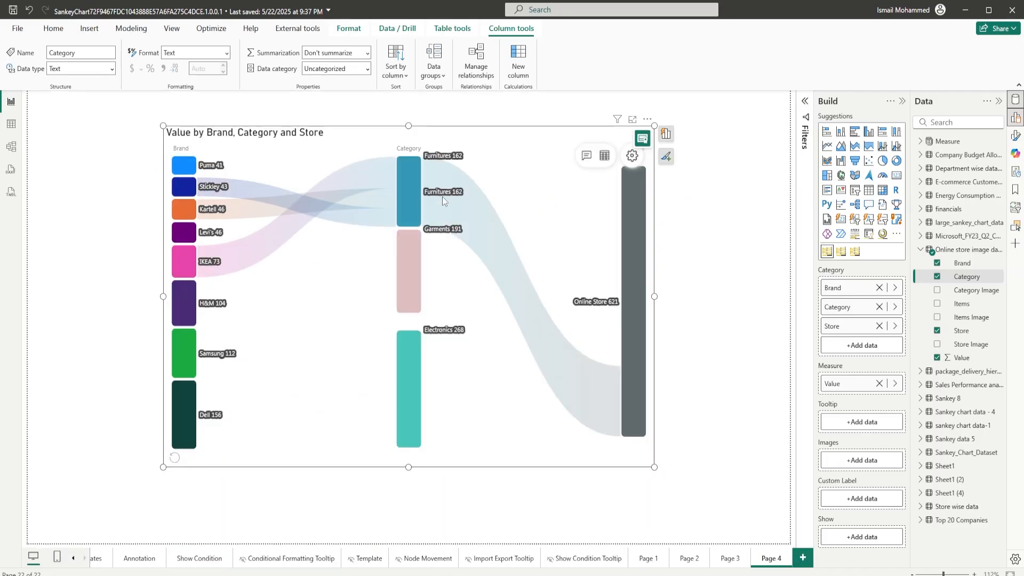
# Step: Collapse the Furnitures, Garments and Electronics nodes and expand all three again
pyautogui.click(417, 179)
pyautogui.click(415, 269)
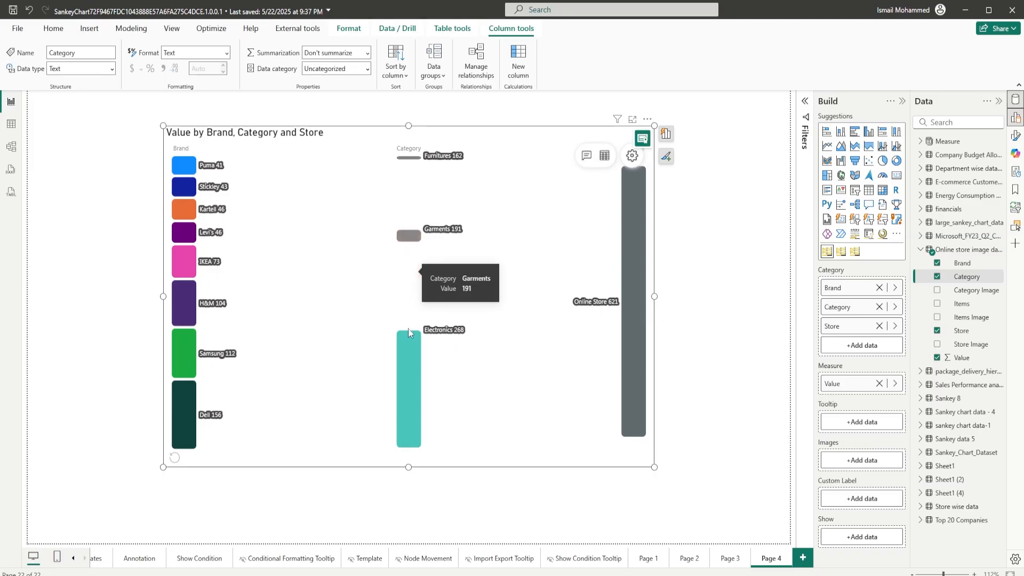
pyautogui.click(408, 343)
pyautogui.click(413, 162)
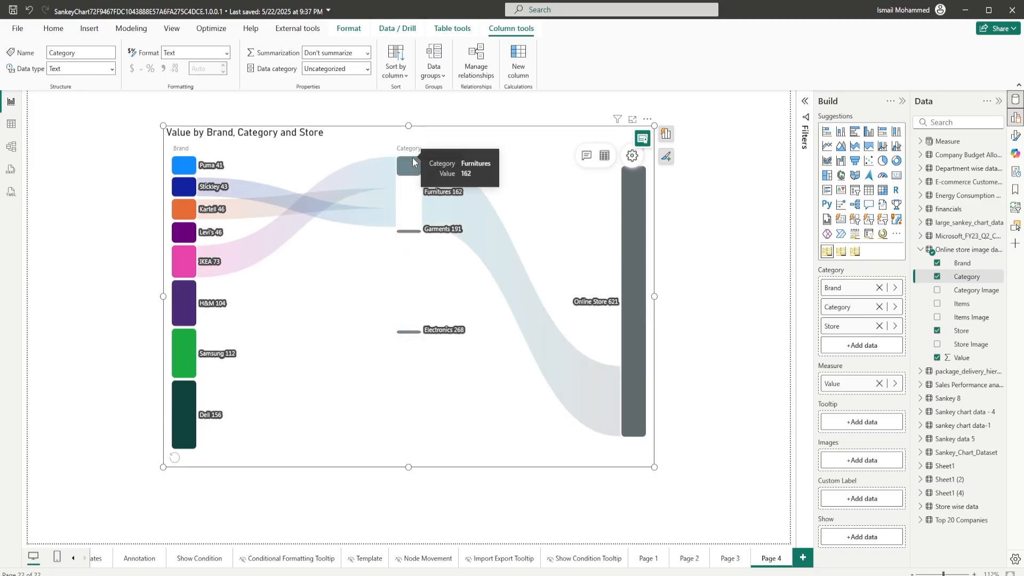
pyautogui.click(410, 233)
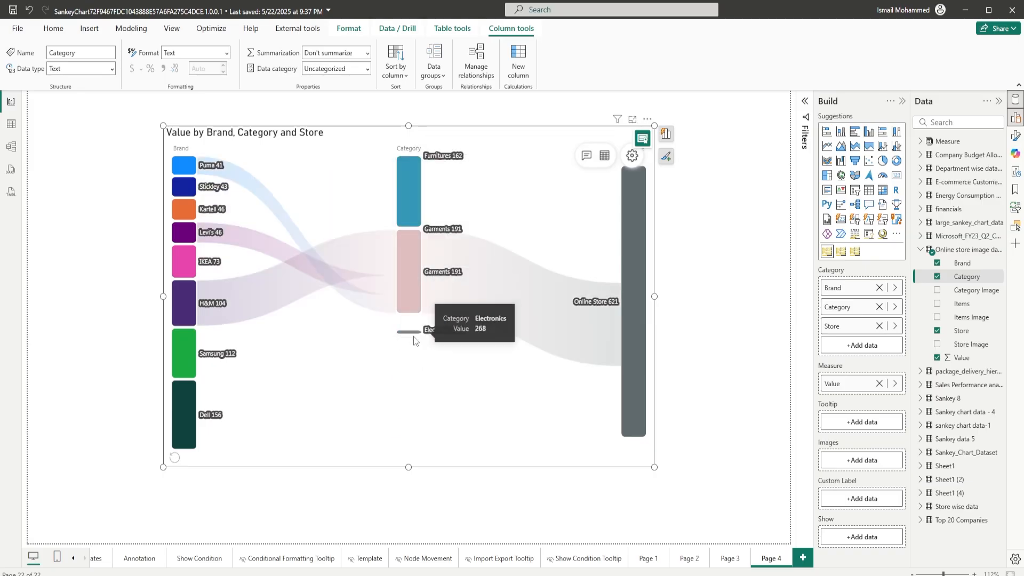
pyautogui.click(411, 332)
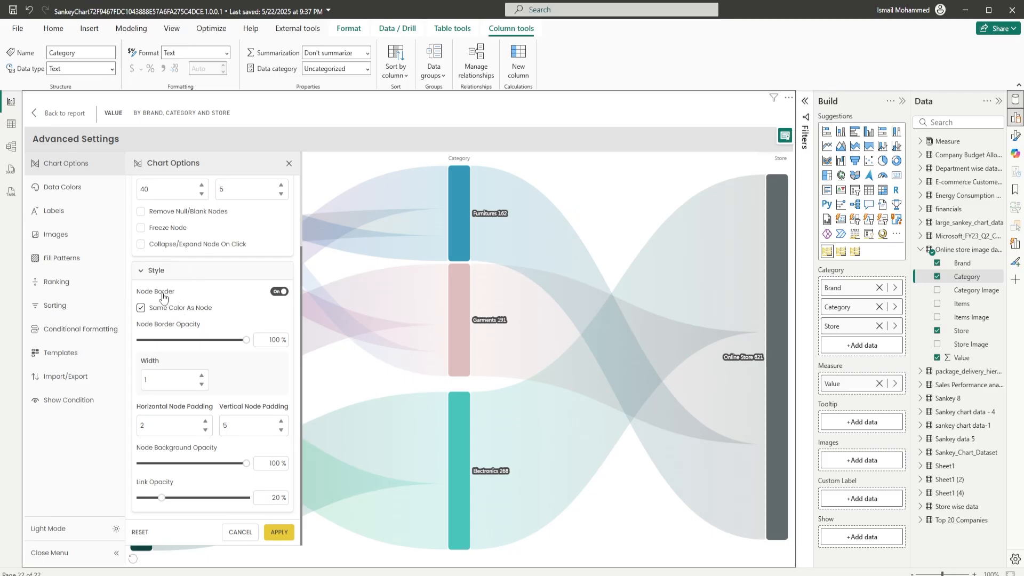
# Step: Turn off the node border, apply the change, and turn the border back on in the chart options
pyautogui.click(279, 291)
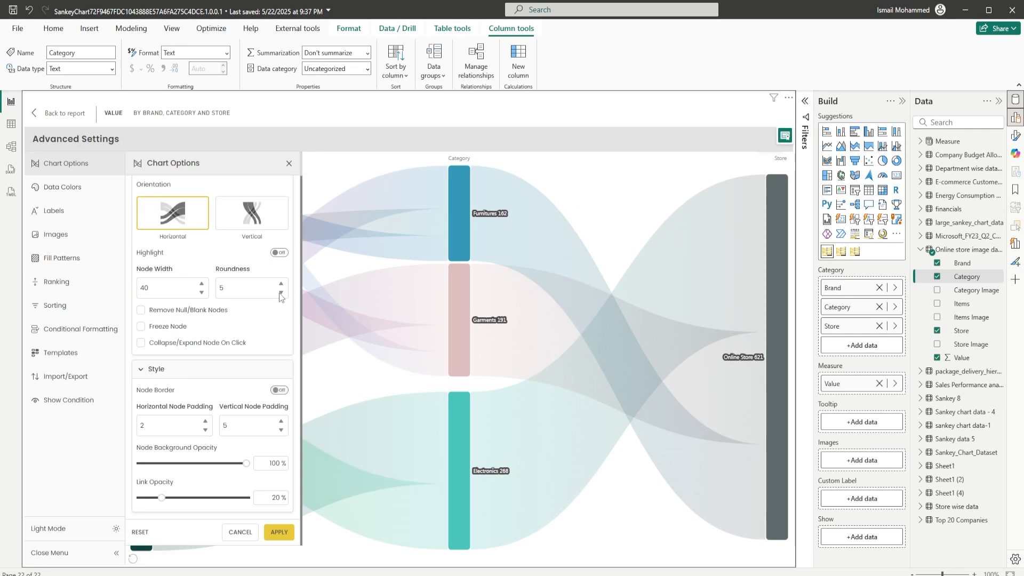
pyautogui.click(278, 532)
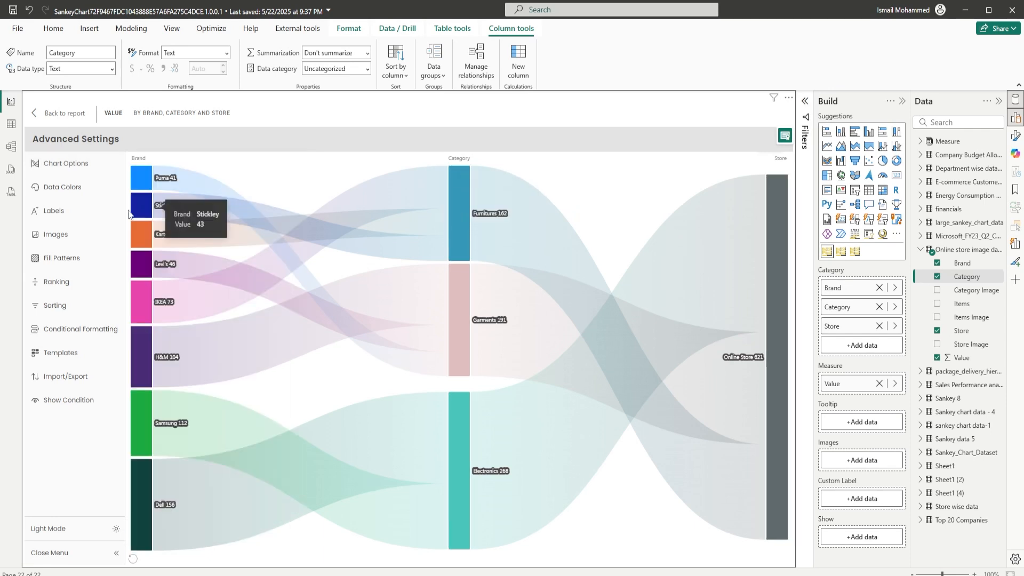
pyautogui.click(53, 166)
pyautogui.scroll(-1, 234, 330)
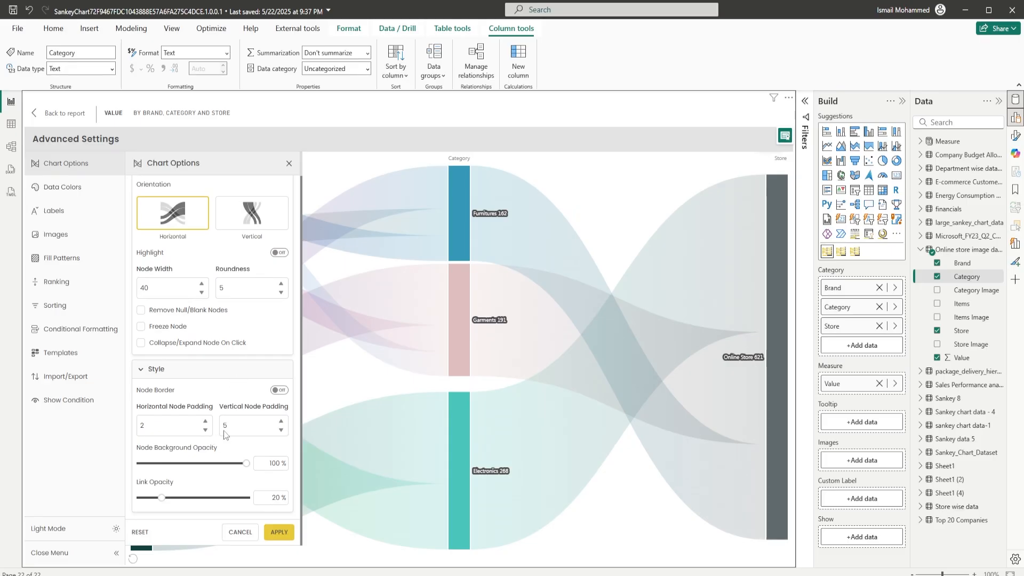
pyautogui.click(277, 392)
# Step: Stop matching the border to the node colour, apply a black node border with width 2, and close the Format pane
pyautogui.scroll(-4, 223, 404)
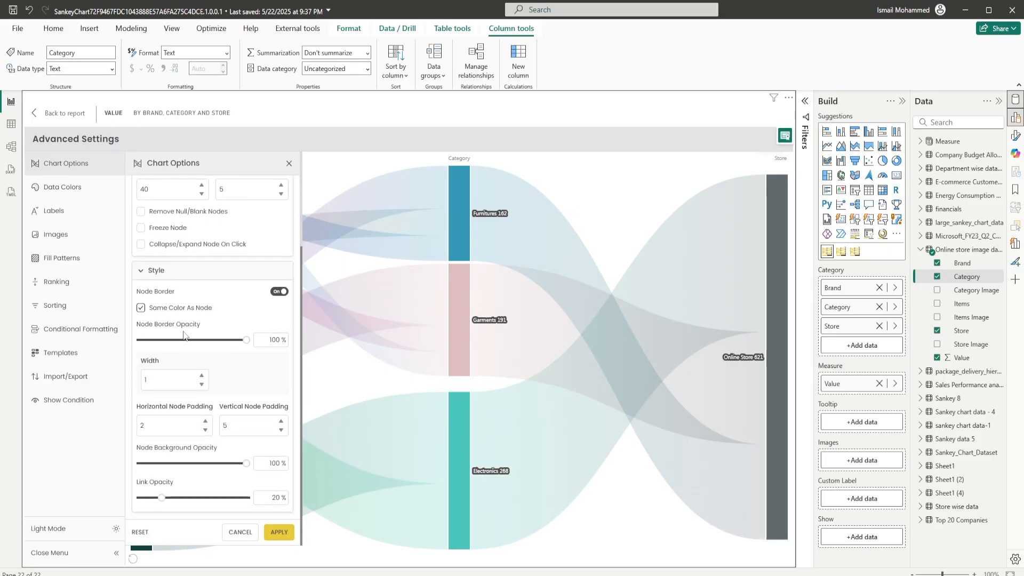
pyautogui.click(141, 309)
pyautogui.click(224, 382)
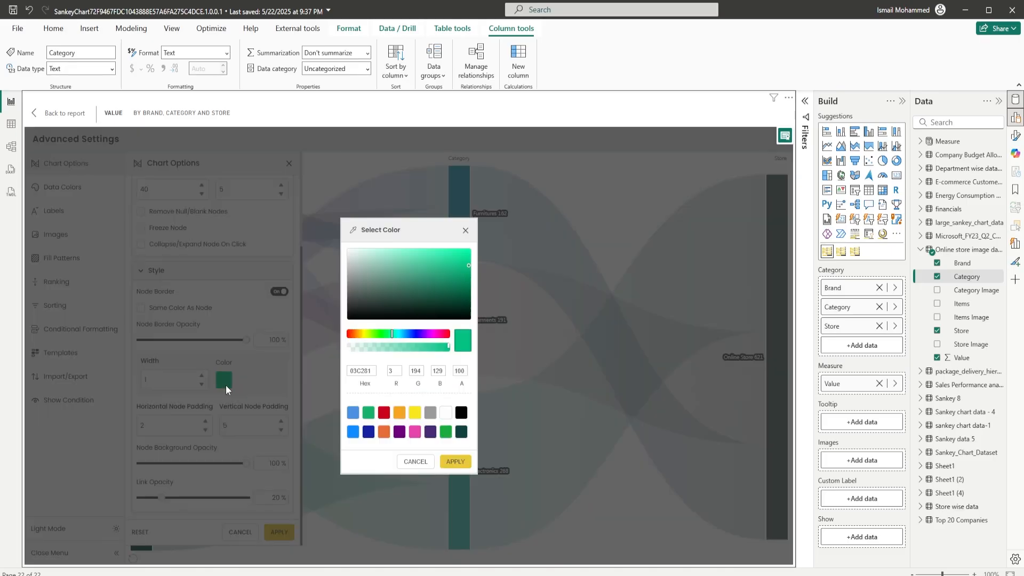
pyautogui.click(461, 412)
pyautogui.click(455, 461)
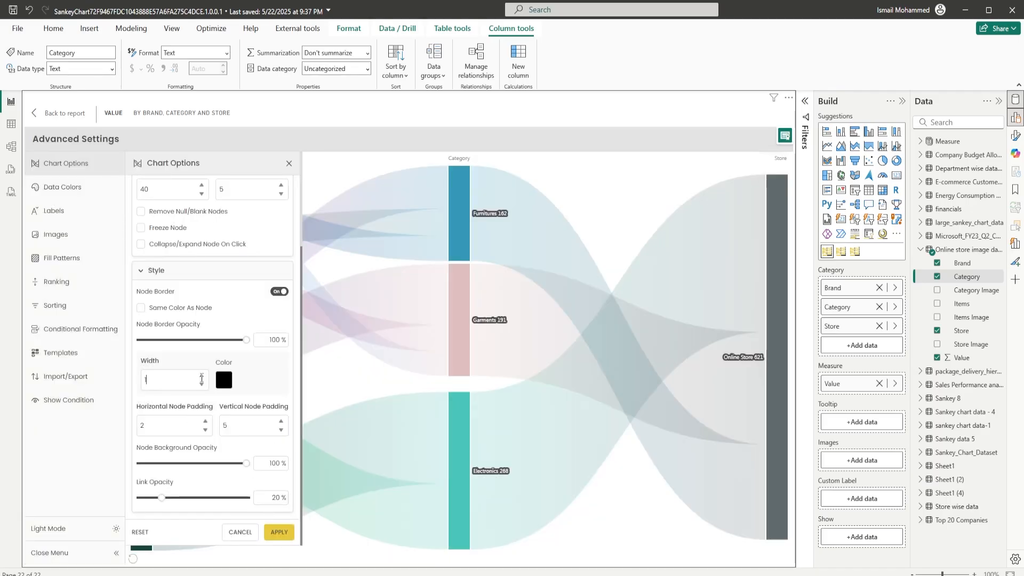
pyautogui.doubleClick(202, 379)
pyautogui.click(279, 532)
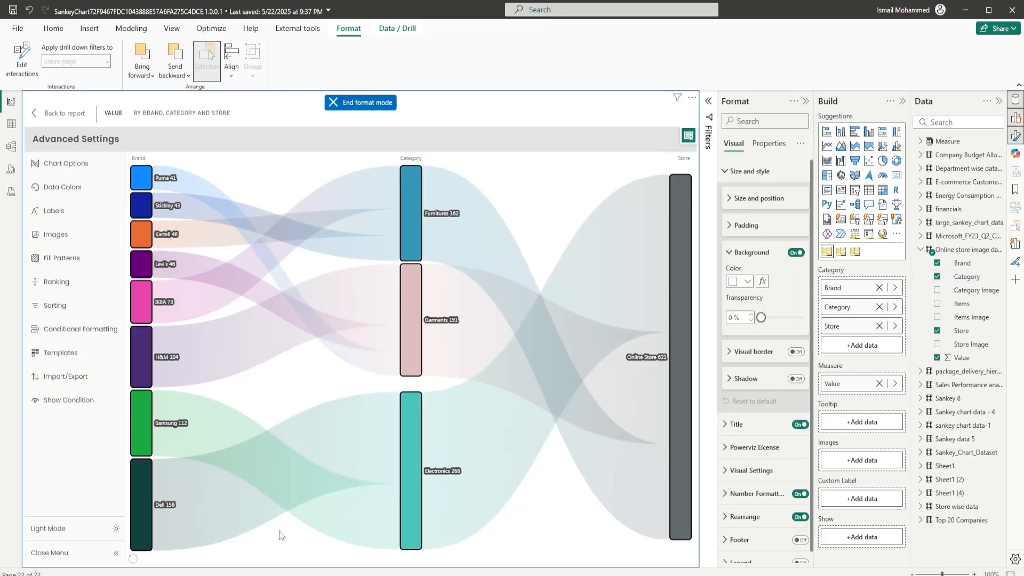
pyautogui.click(805, 101)
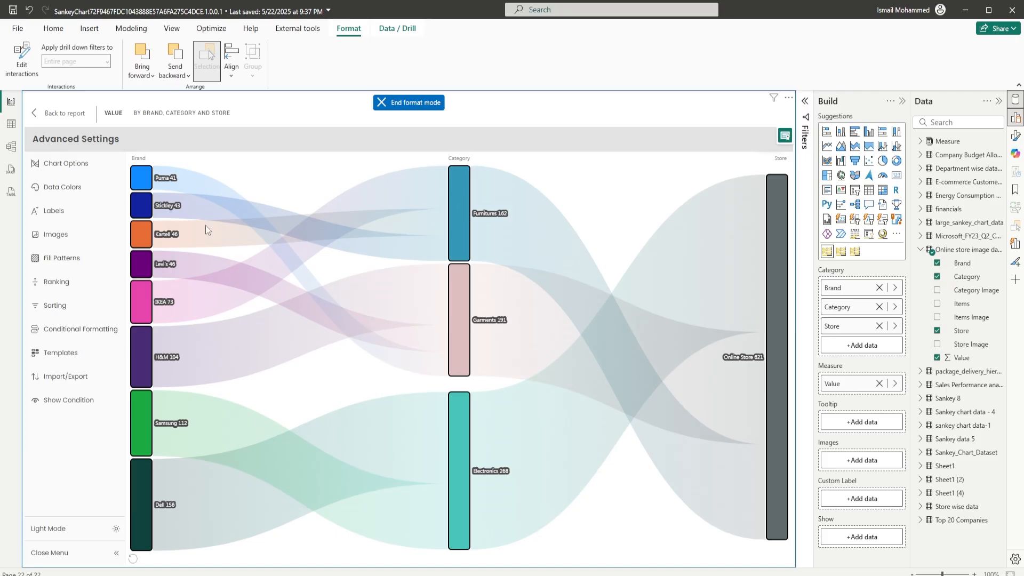
# Step: Set the vertical node padding to 20 in the chart options and apply it
pyautogui.click(66, 163)
pyautogui.doubleClick(180, 429)
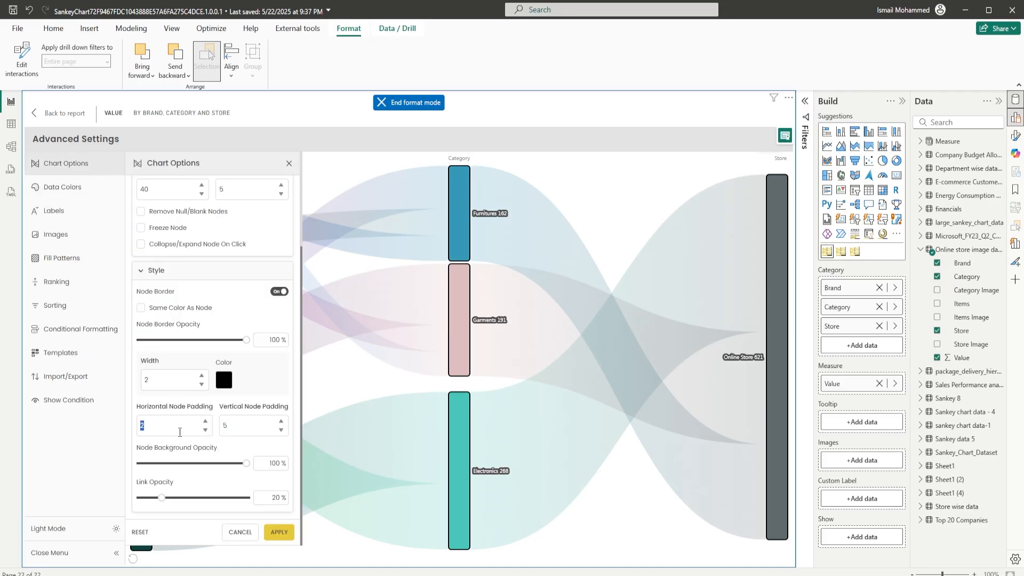
pyautogui.press('Tab')
pyautogui.write('20')
pyautogui.click(276, 533)
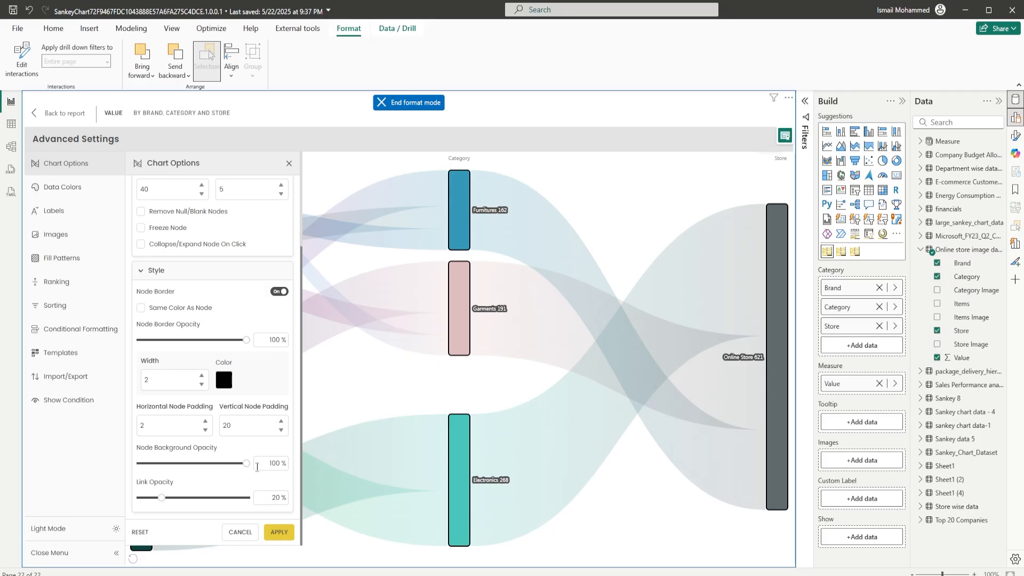
# Step: Apply a node background opacity of 44% and a link opacity of 89%
pyautogui.moveTo(246, 463); pyautogui.dragTo(188, 463)
pyautogui.click(280, 533)
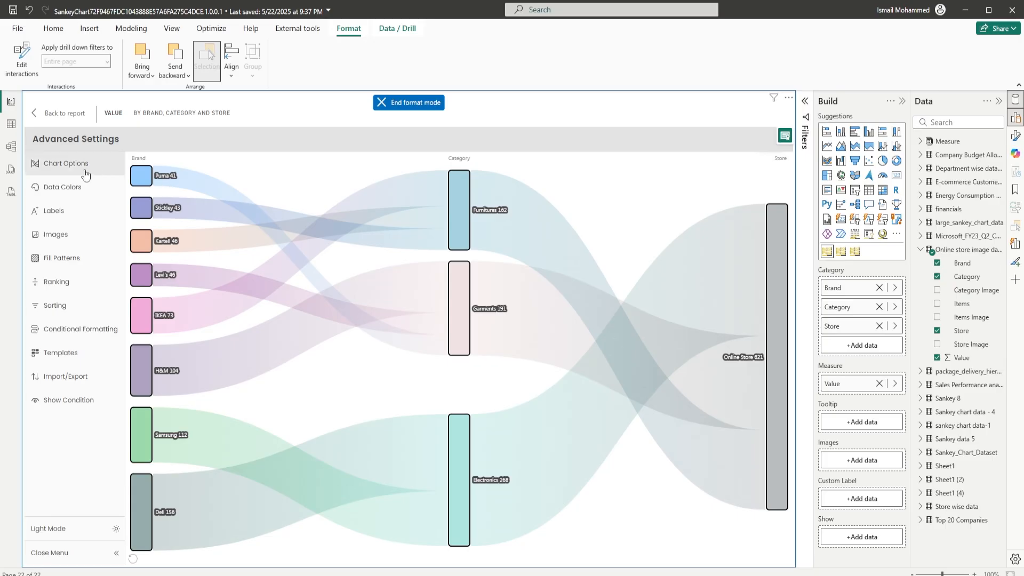
pyautogui.click(66, 163)
pyautogui.scroll(-3, 201, 460)
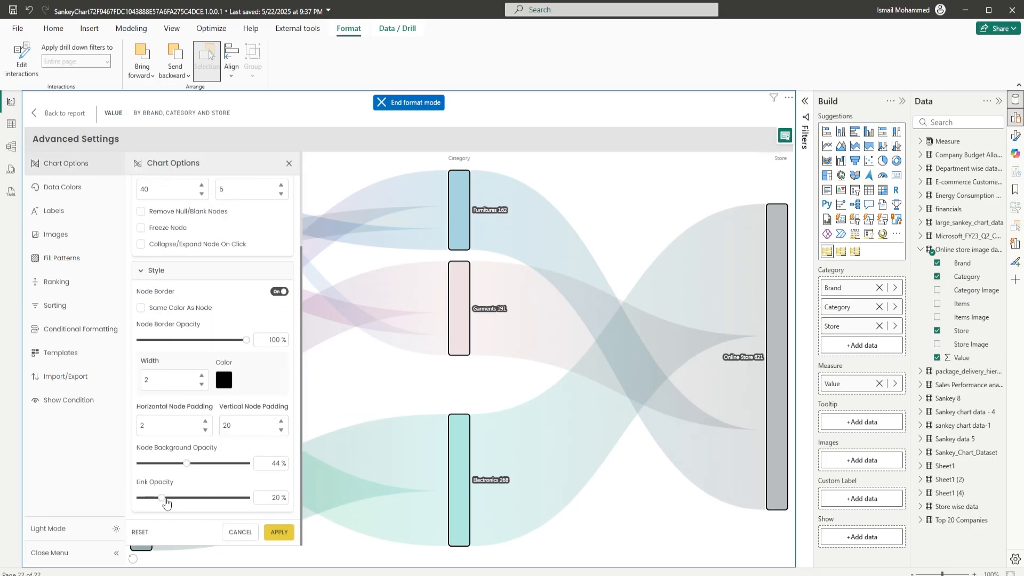
pyautogui.moveTo(163, 503); pyautogui.dragTo(235, 502)
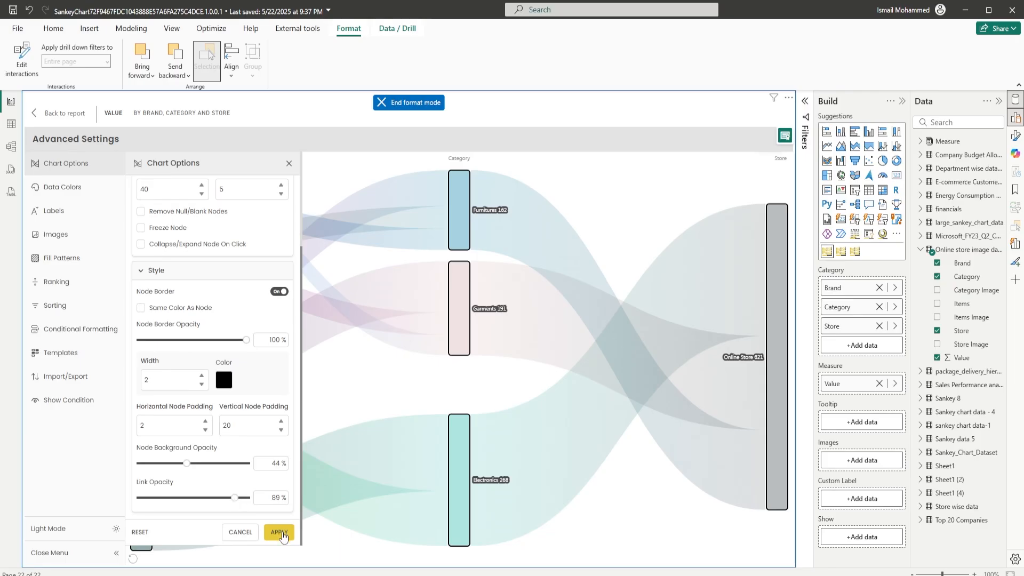
pyautogui.click(281, 533)
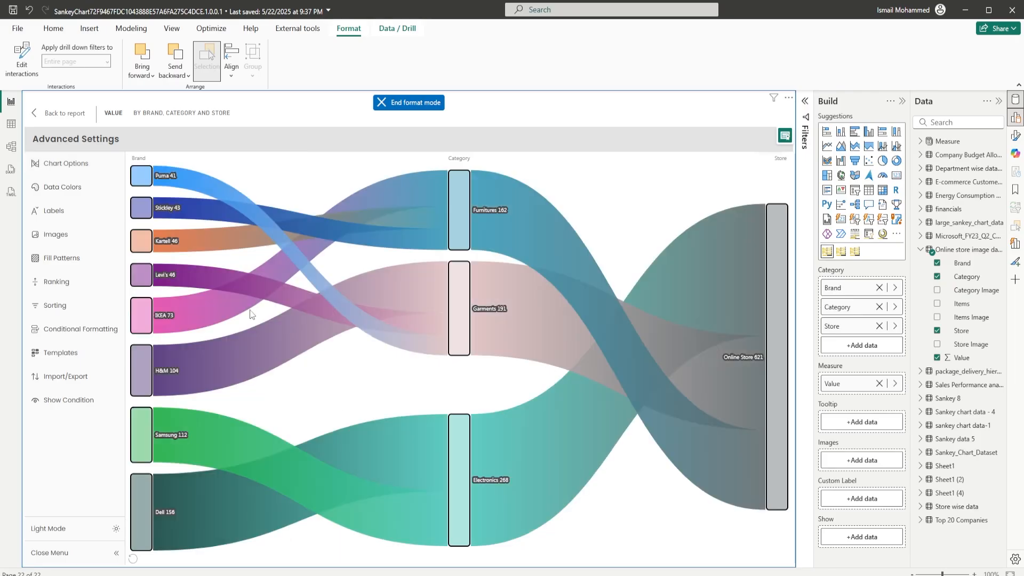
# Step: Check the link colour setting in Data Colors, and apply the Single colour palette to the nodes
pyautogui.click(62, 163)
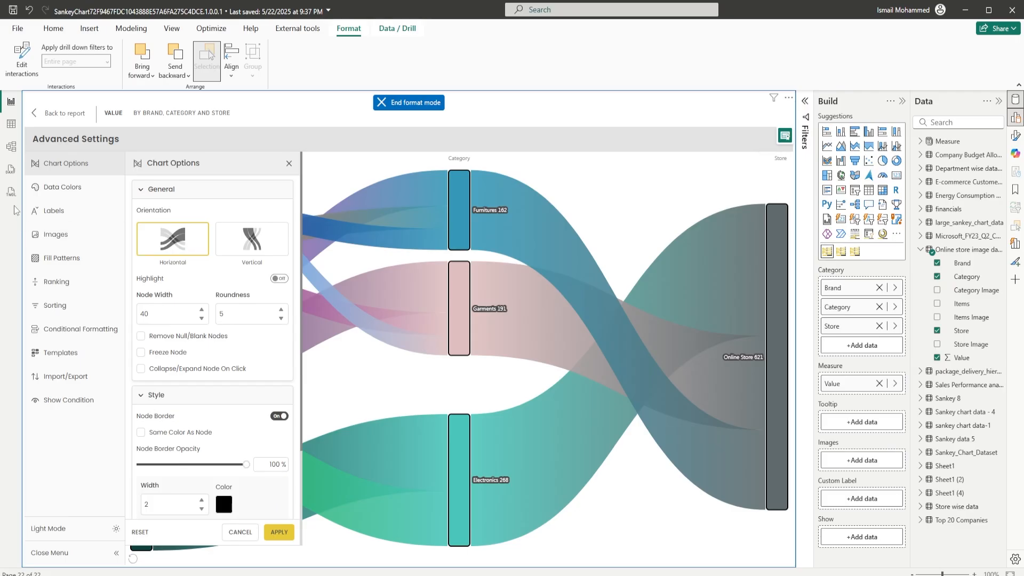
pyautogui.click(63, 187)
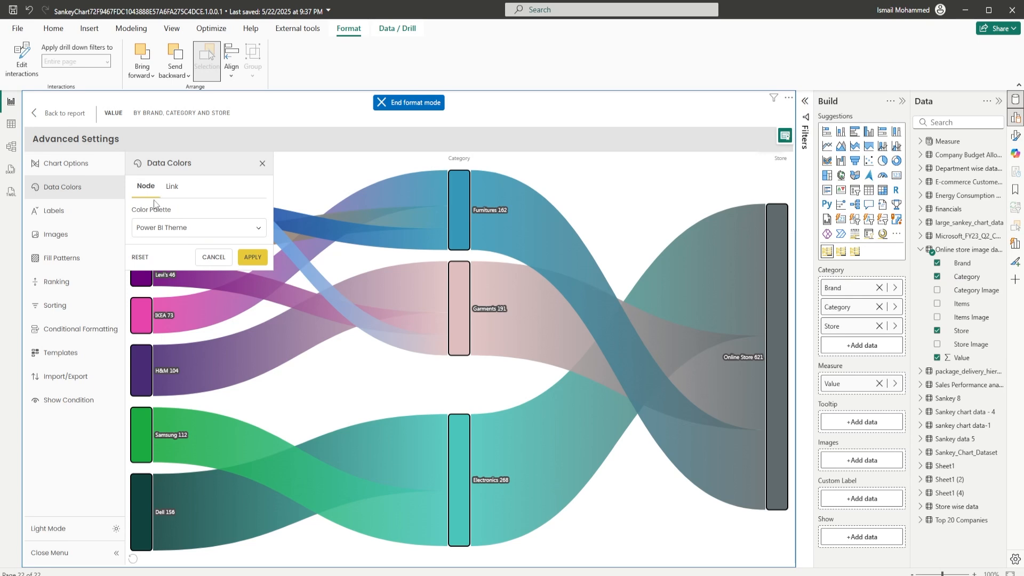
pyautogui.click(176, 195)
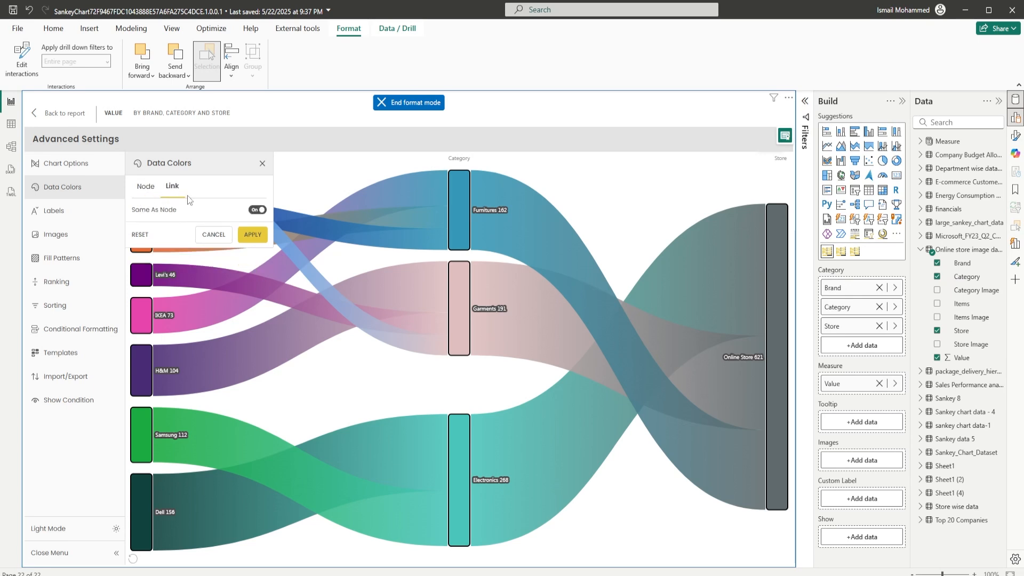
pyautogui.click(144, 192)
pyautogui.click(183, 229)
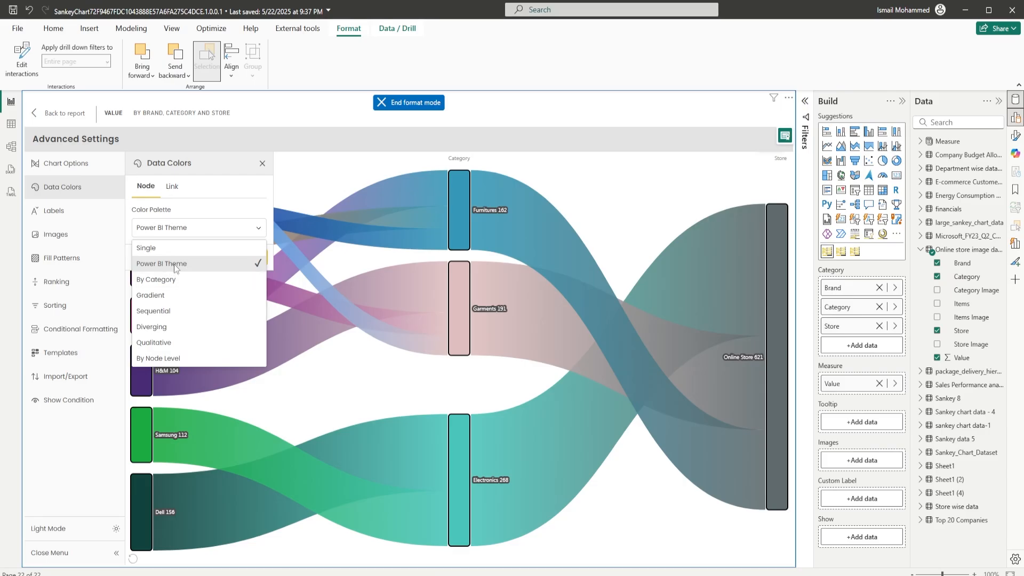
pyautogui.click(175, 251)
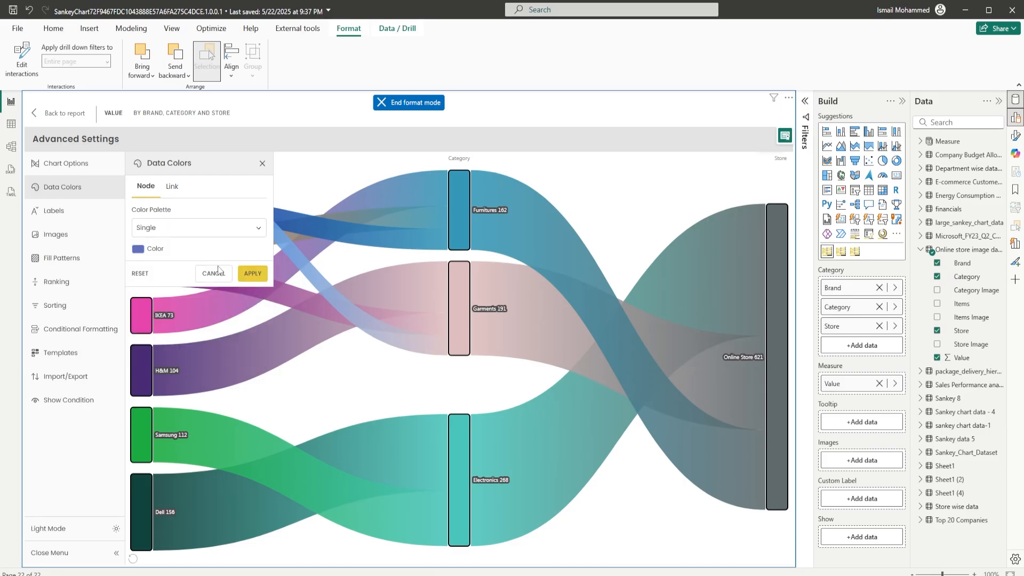
pyautogui.click(253, 274)
# Step: Examine the By Category node palette's colour settings for the Brand, Category and Store levels
pyautogui.click(63, 188)
pyautogui.click(199, 227)
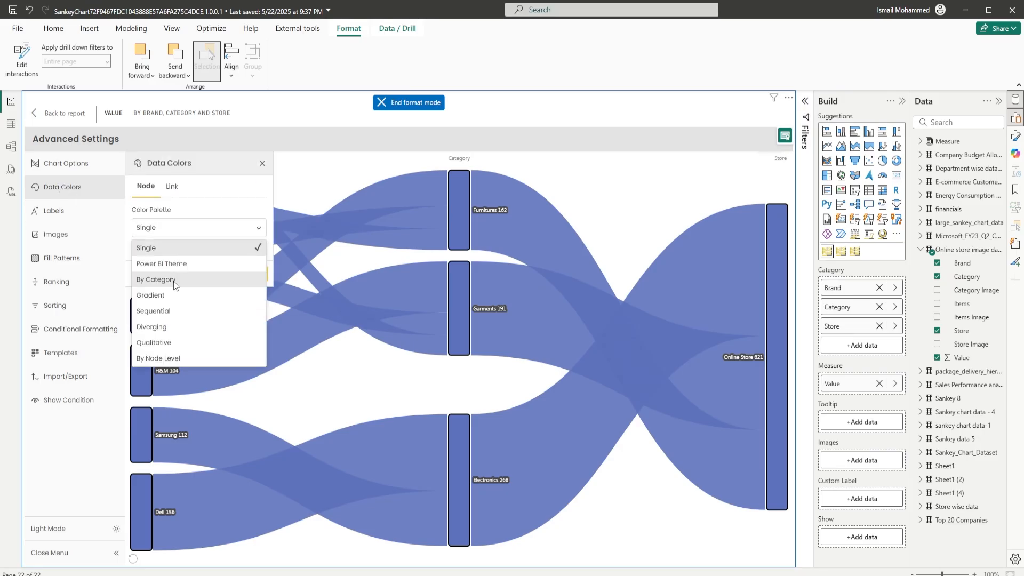
pyautogui.click(184, 279)
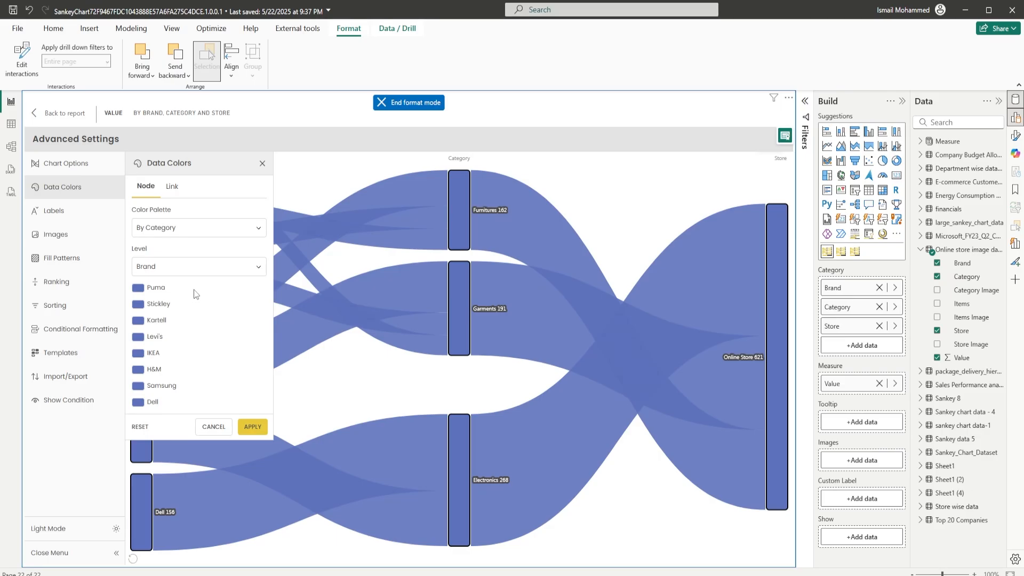
pyautogui.click(195, 266)
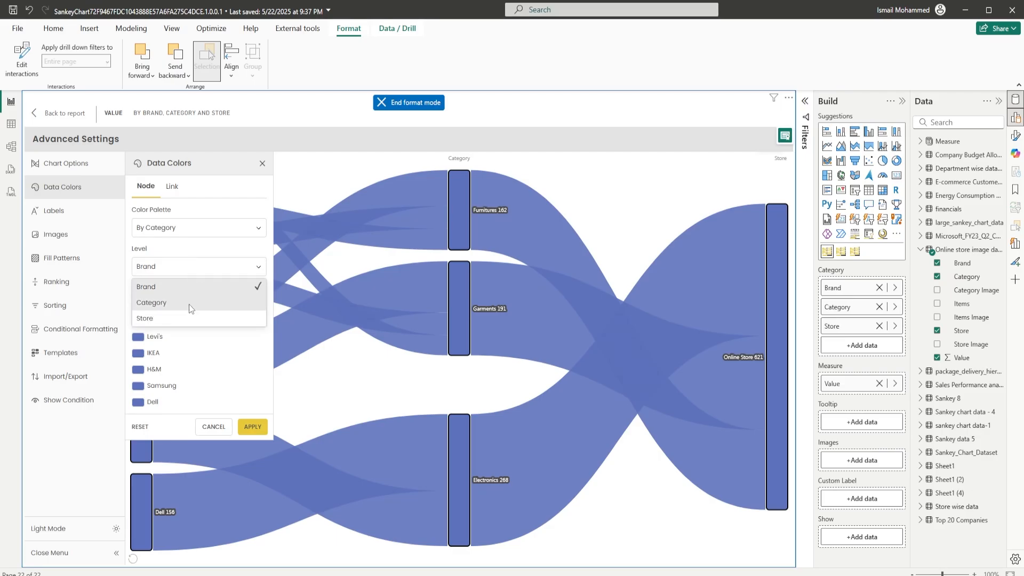
pyautogui.click(189, 302)
pyautogui.click(187, 267)
pyautogui.click(174, 316)
pyautogui.click(196, 268)
pyautogui.click(193, 298)
pyautogui.click(198, 266)
pyautogui.click(200, 282)
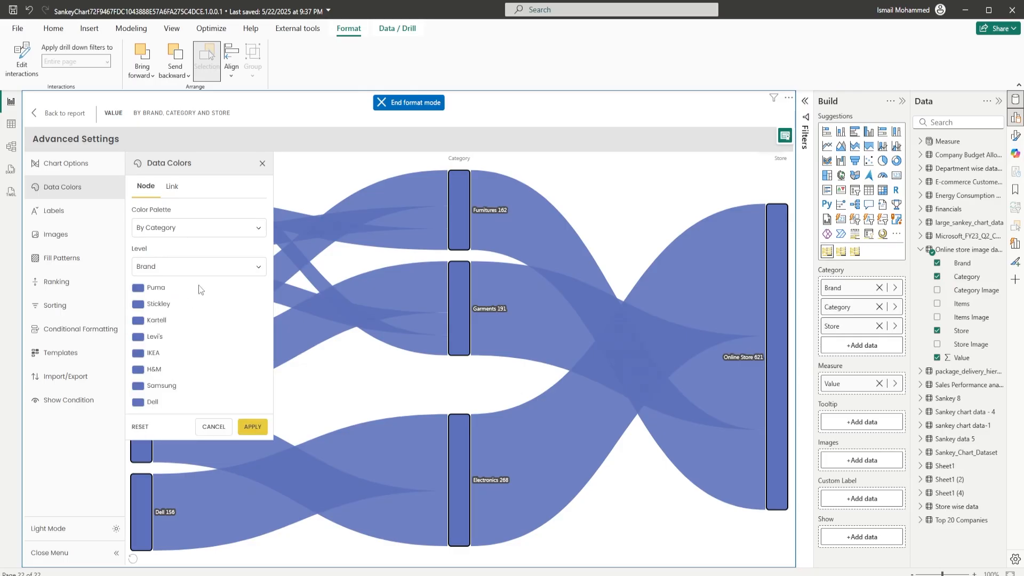
# Step: Apply the Gradient colour palette to the chart nodes
pyautogui.click(198, 228)
pyautogui.click(190, 295)
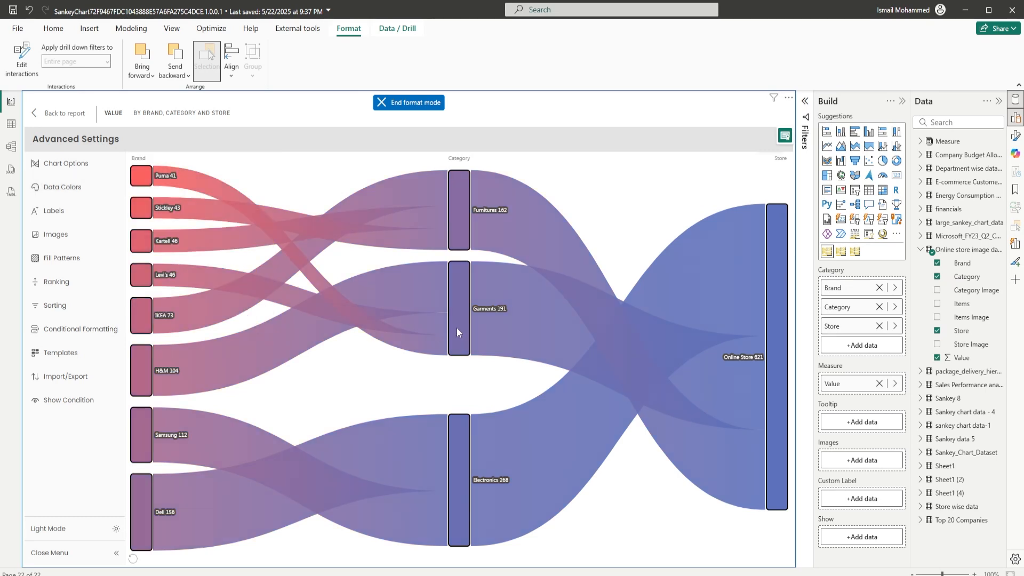
pyautogui.click(56, 211)
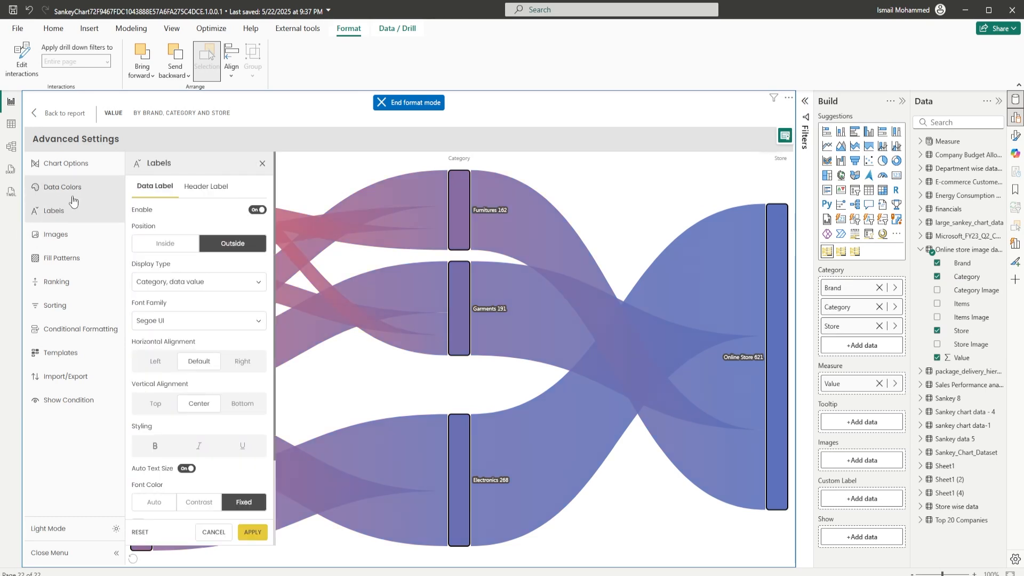
# Step: Browse the Sequential node palettes, and apply the Diverging palette Hiroshige to the nodes
pyautogui.click(74, 199)
pyautogui.click(198, 227)
pyautogui.click(177, 316)
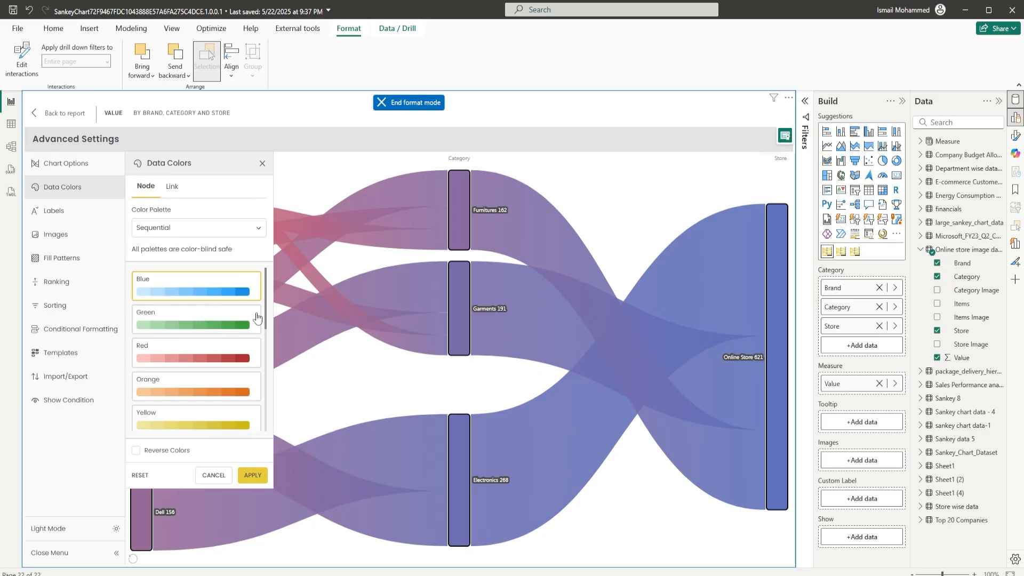
pyautogui.scroll(-5, 257, 318)
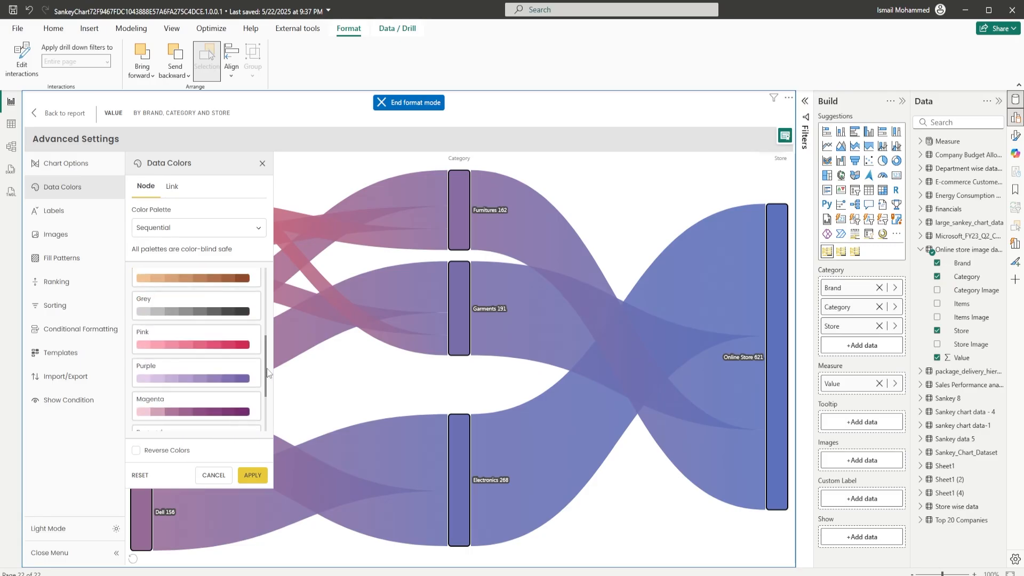
pyautogui.click(182, 228)
pyautogui.click(176, 327)
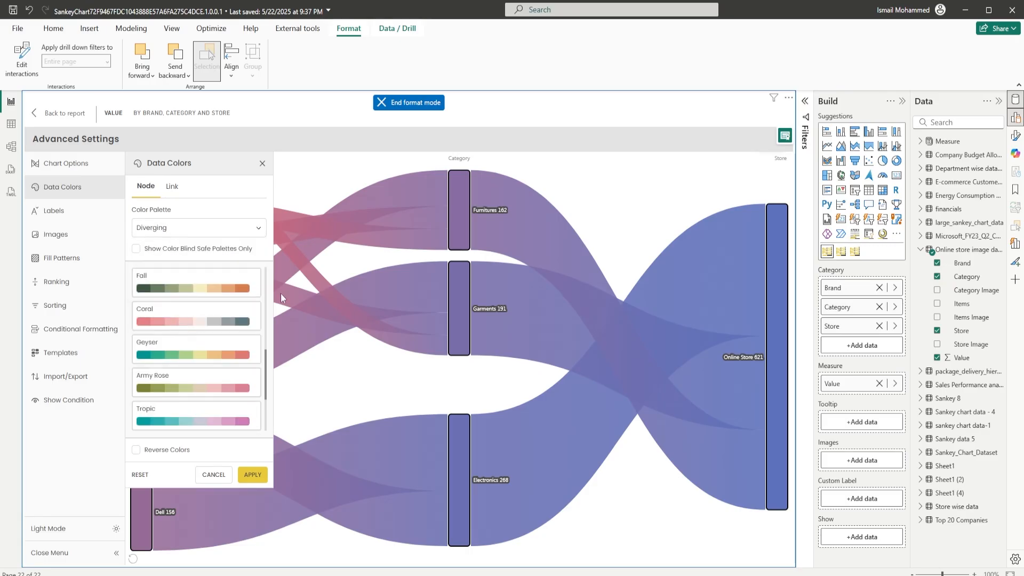
pyautogui.scroll(-3, 240, 403)
pyautogui.click(182, 414)
pyautogui.click(252, 476)
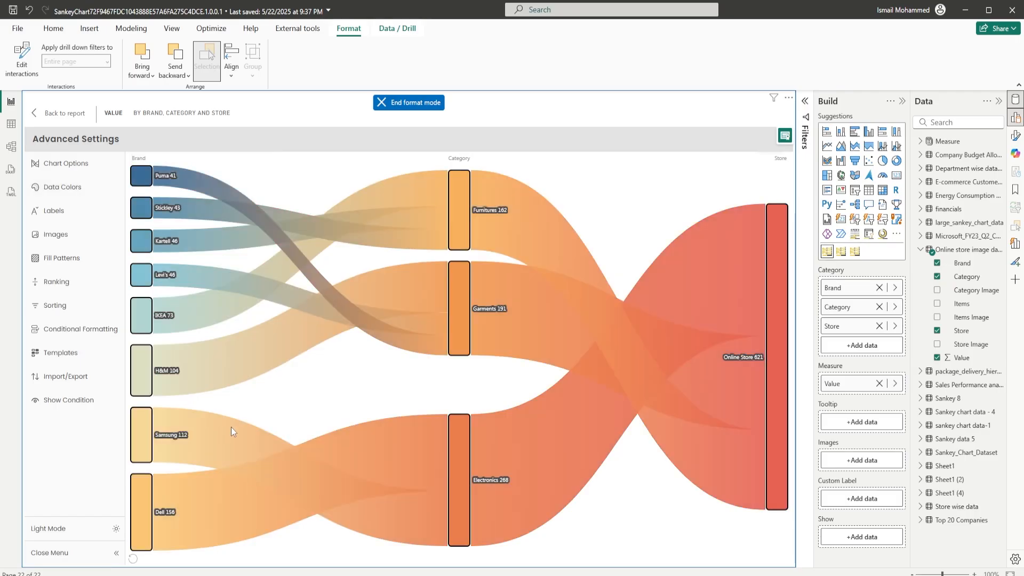
# Step: Check the Qualitative and By Node Level palette options, and apply the Sequential palette Magenta to the nodes
pyautogui.click(62, 187)
pyautogui.click(205, 229)
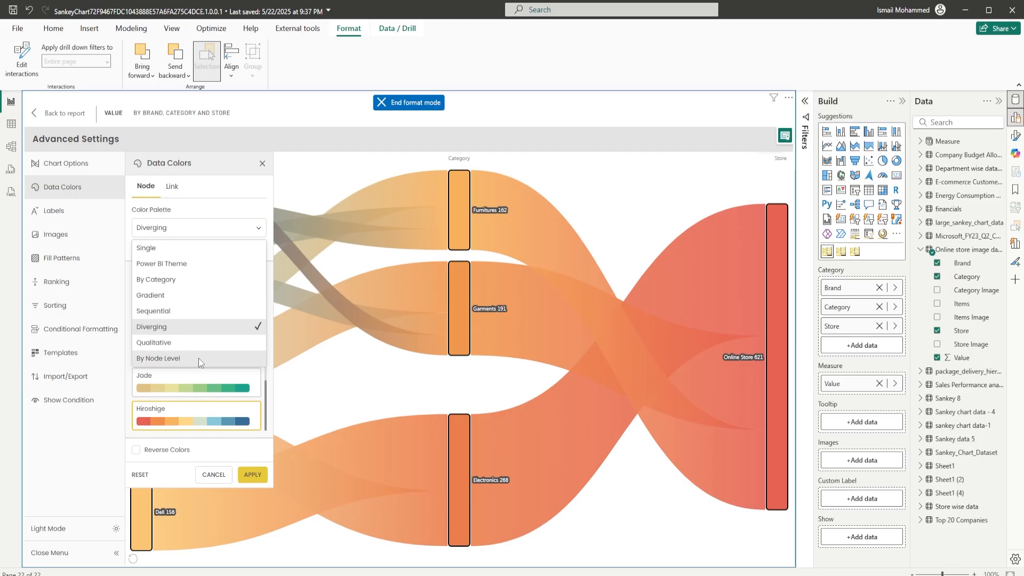
pyautogui.click(158, 343)
pyautogui.click(194, 240)
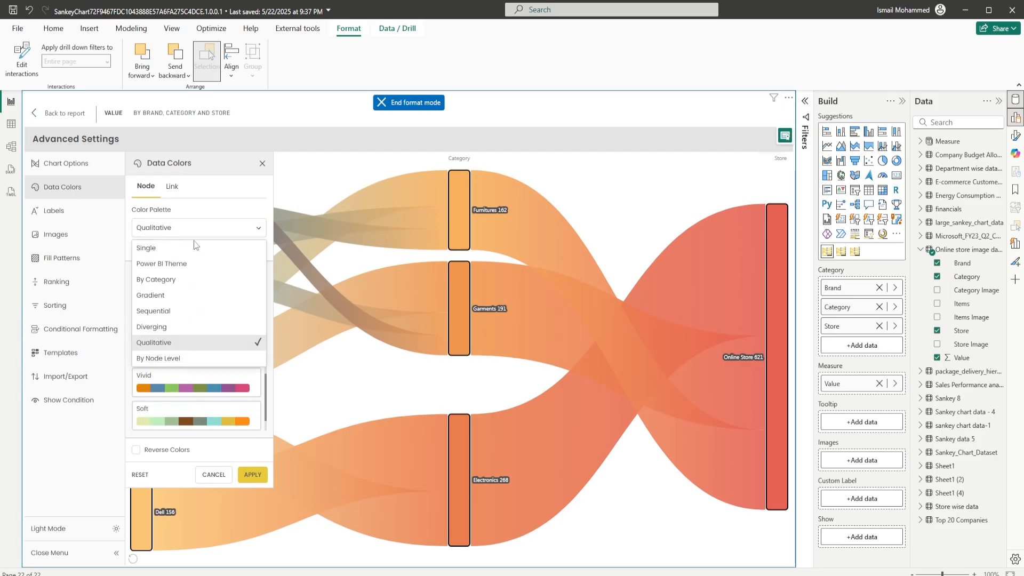
pyautogui.click(178, 359)
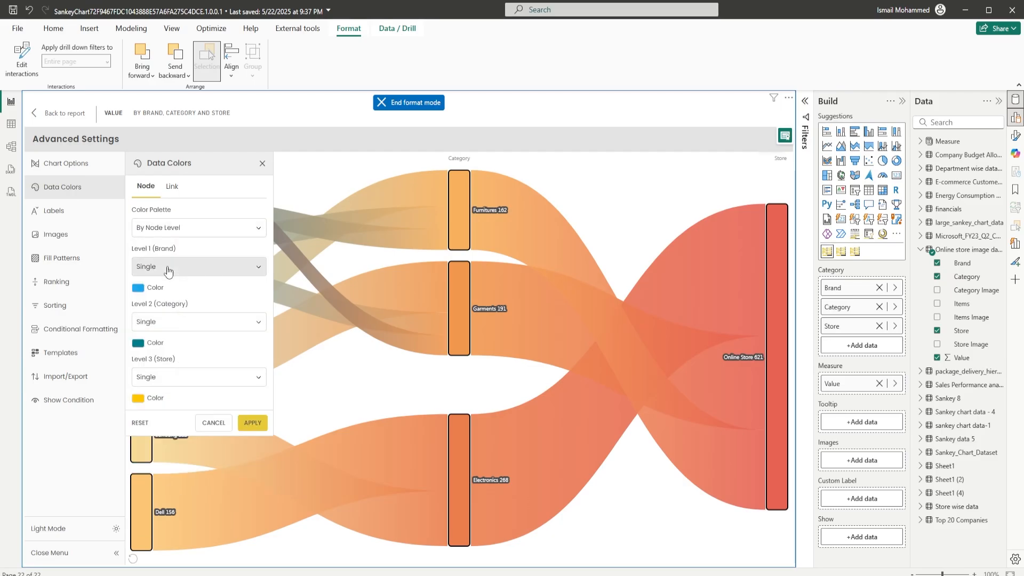
pyautogui.click(198, 227)
pyautogui.click(213, 311)
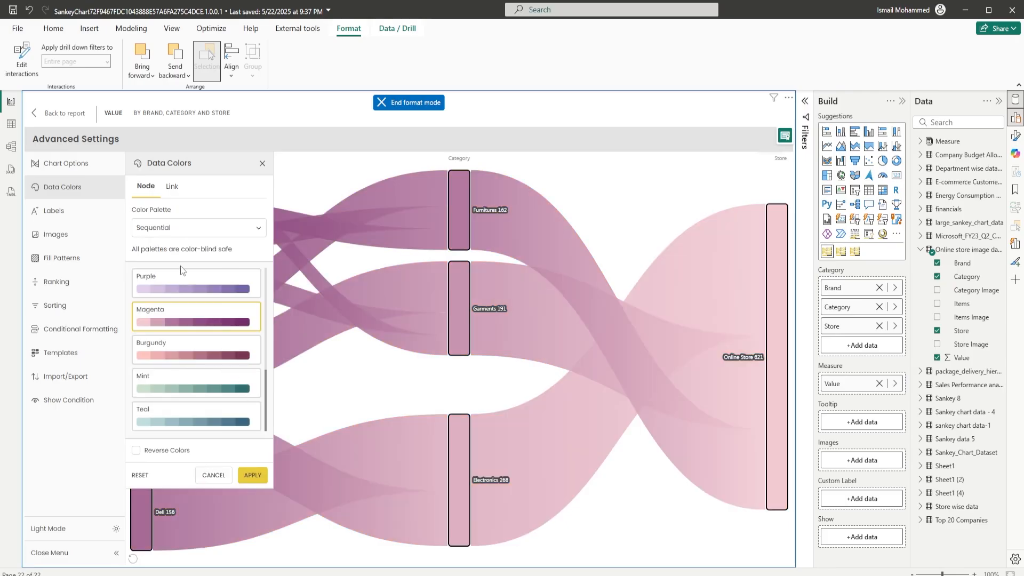
# Step: Stop matching the link colours to the nodes and apply the Diverging palette Blue To Green to the links
pyautogui.click(175, 195)
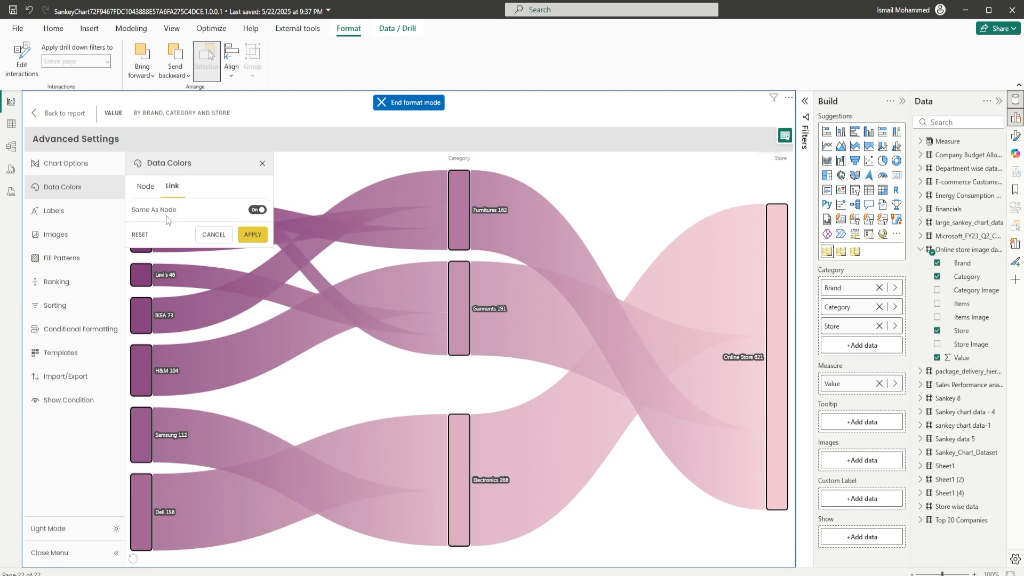
pyautogui.click(255, 210)
pyautogui.click(198, 243)
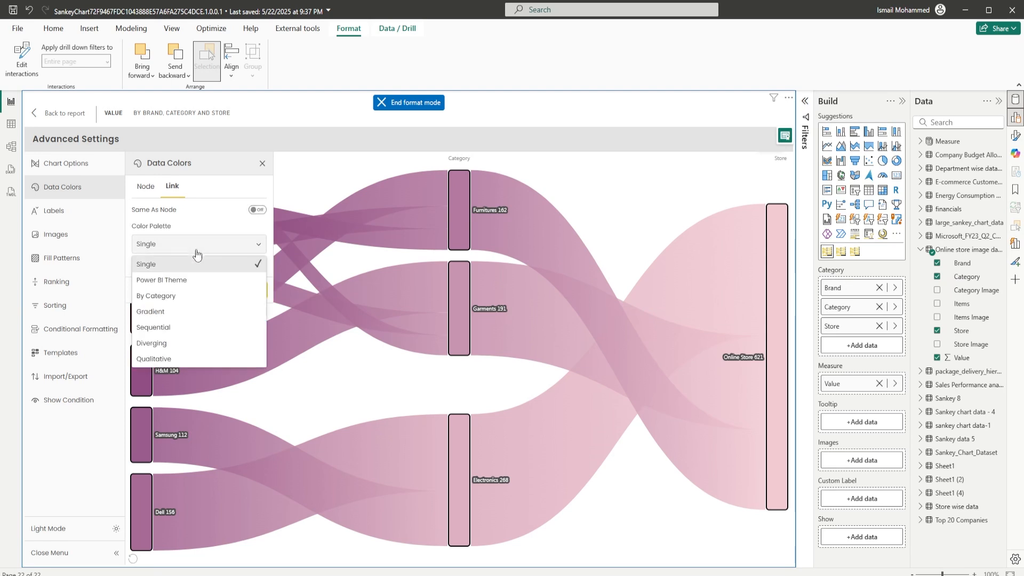
pyautogui.click(194, 344)
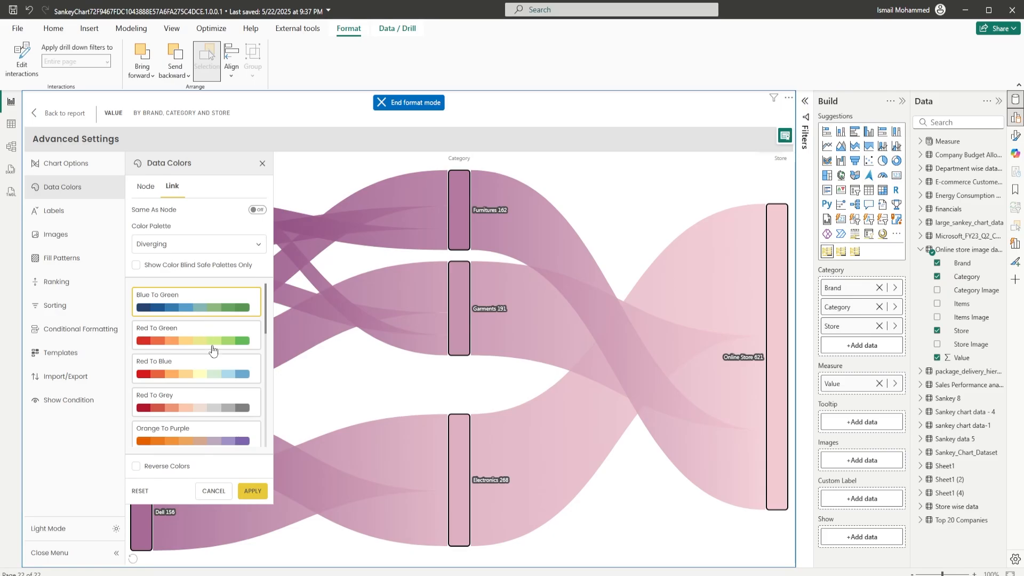
pyautogui.click(254, 493)
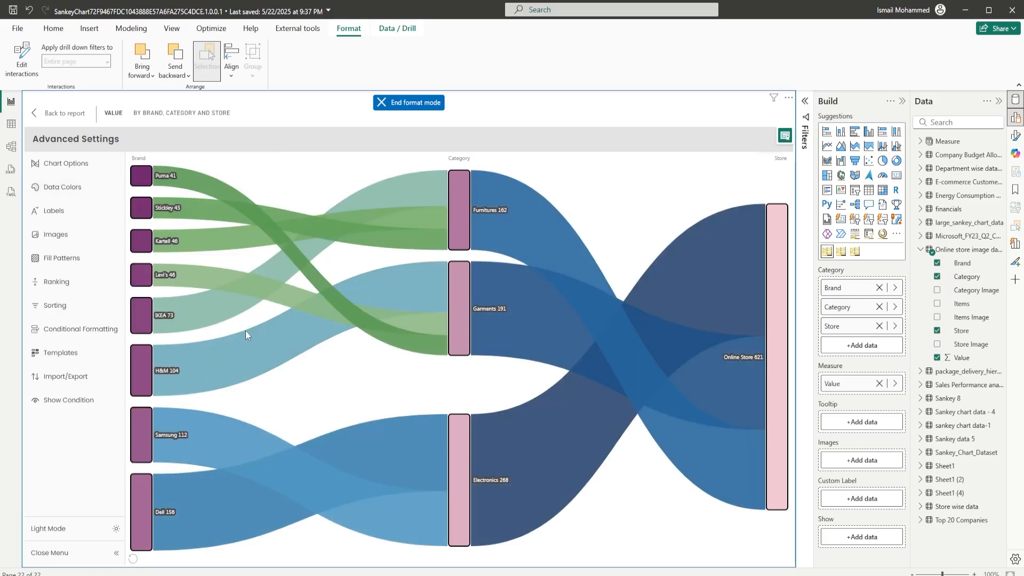
# Step: Turn off the data labels and apply the change, and turn the labels back on and apply again
pyautogui.click(63, 187)
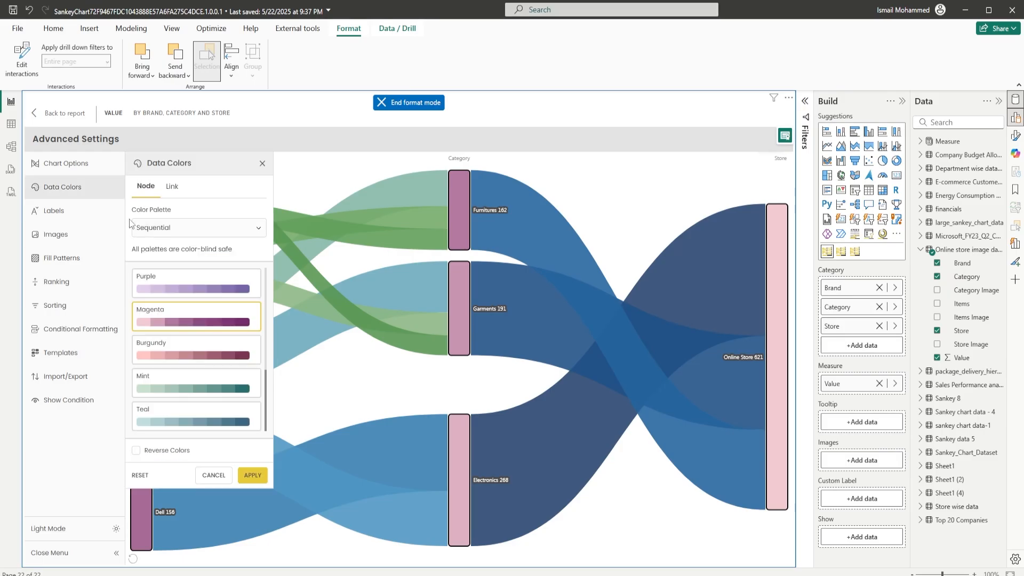
pyautogui.click(75, 213)
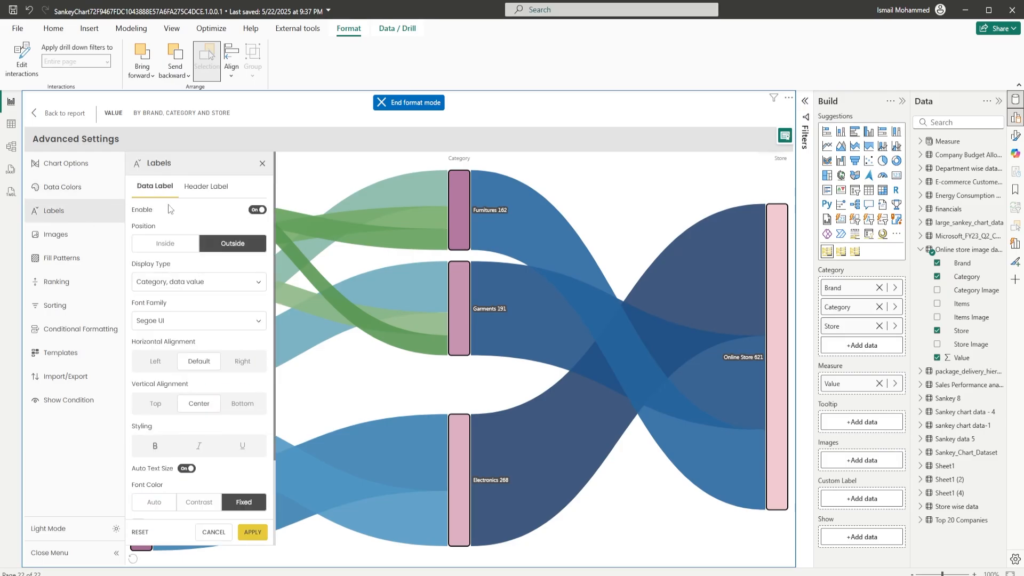
pyautogui.click(256, 211)
pyautogui.click(254, 241)
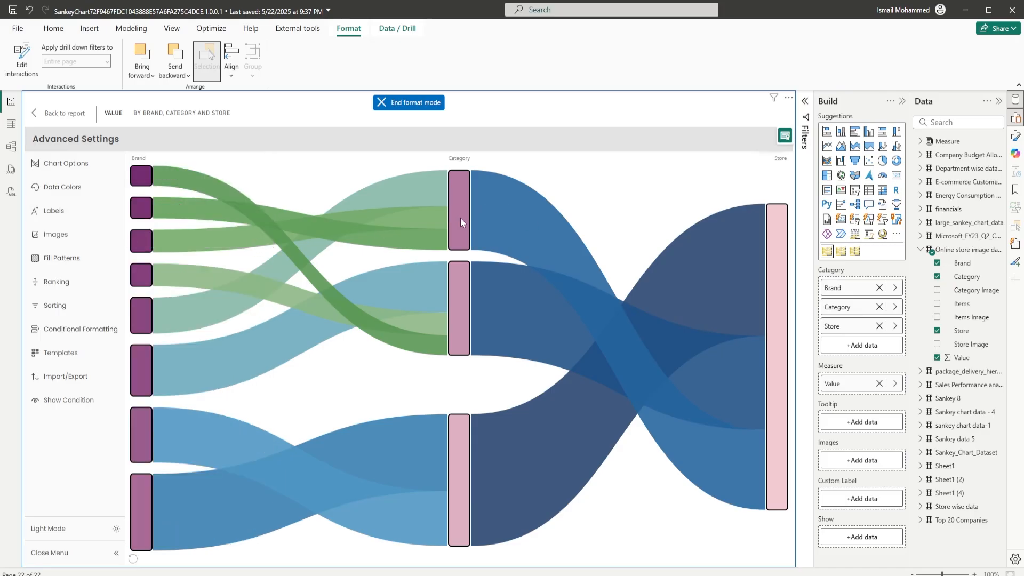
pyautogui.click(70, 211)
pyautogui.click(259, 210)
pyautogui.click(253, 532)
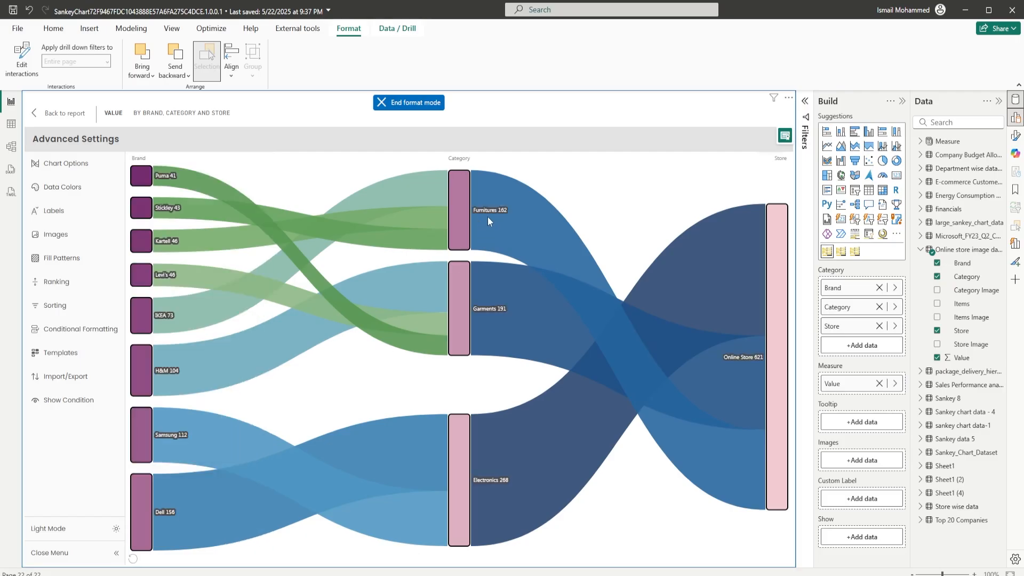
# Step: Set the data label display type to All Labels and apply it
pyautogui.click(72, 188)
pyautogui.click(71, 211)
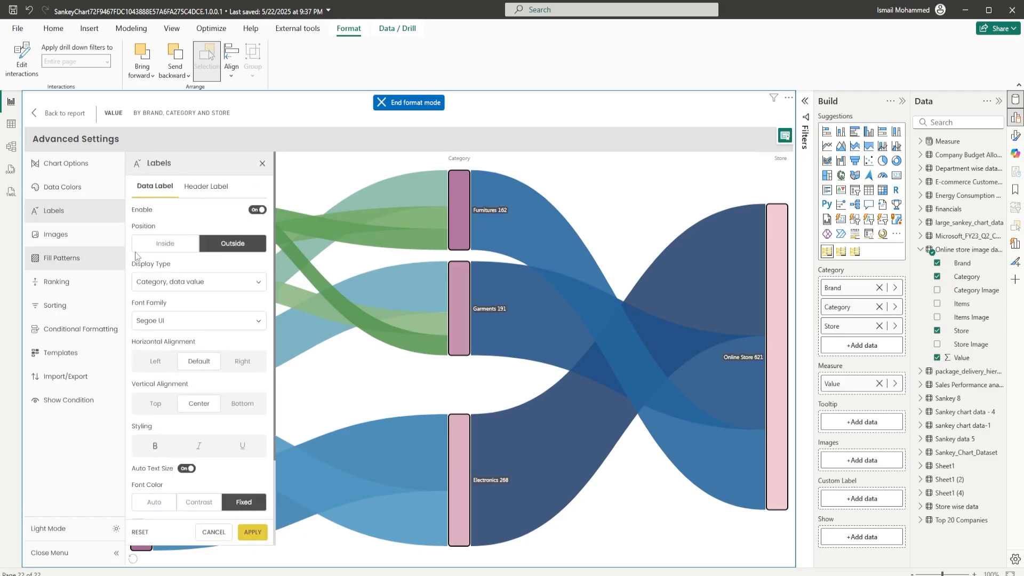
pyautogui.click(208, 282)
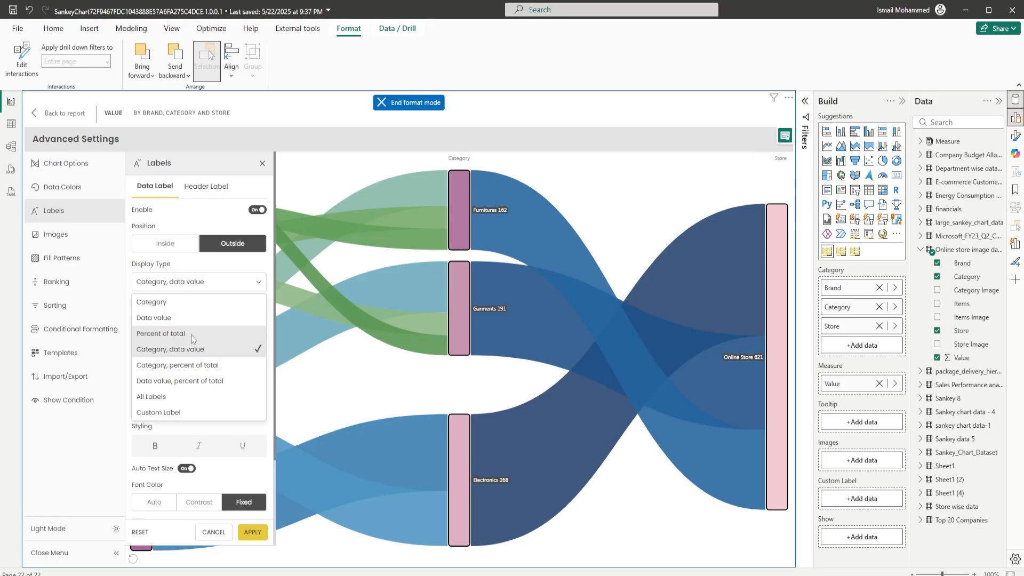
pyautogui.click(182, 396)
pyautogui.click(252, 531)
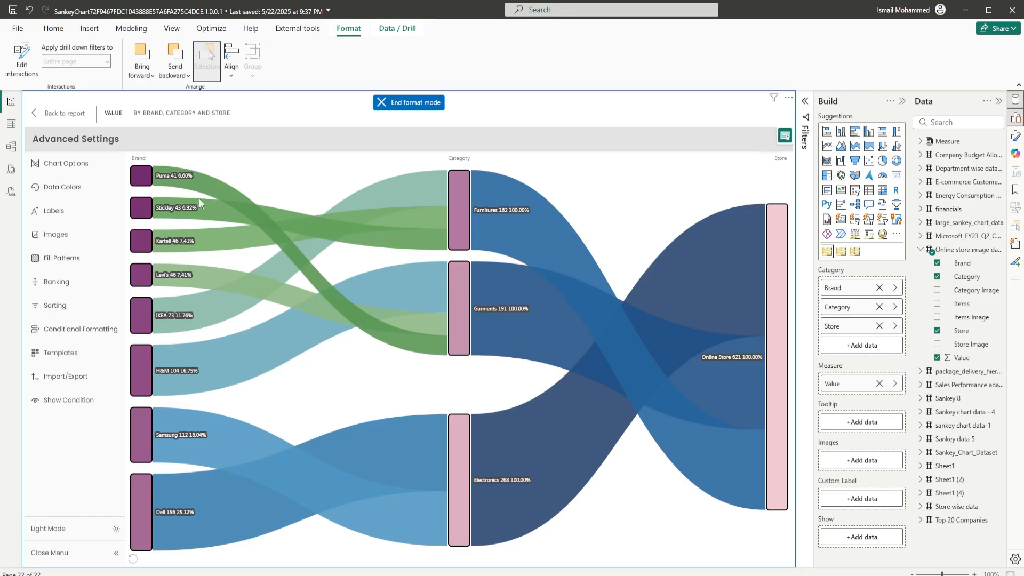
# Step: Review the data label display types, and switch the label position to Inside and back to Outside
pyautogui.click(63, 188)
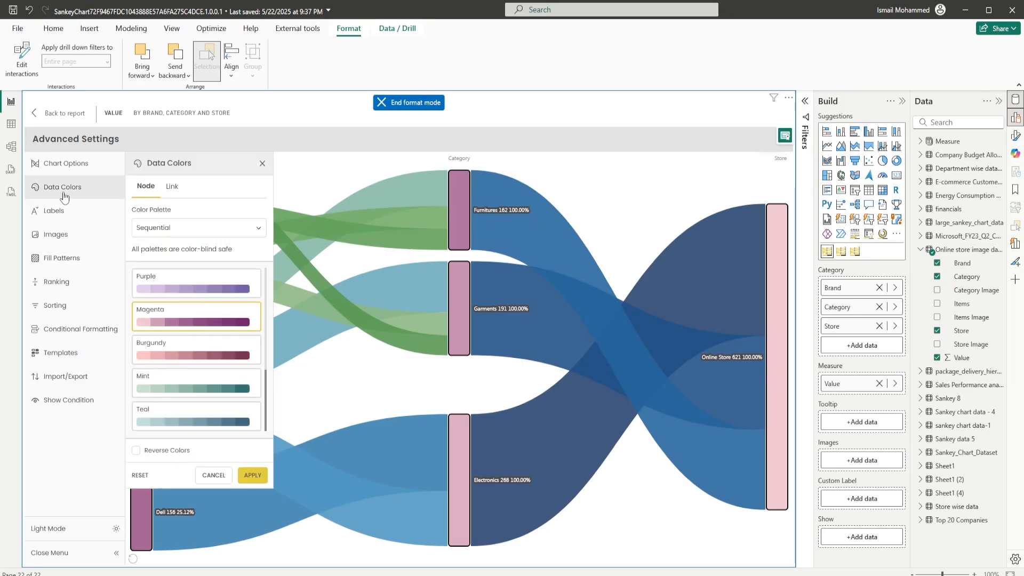
pyautogui.click(98, 215)
pyautogui.click(179, 282)
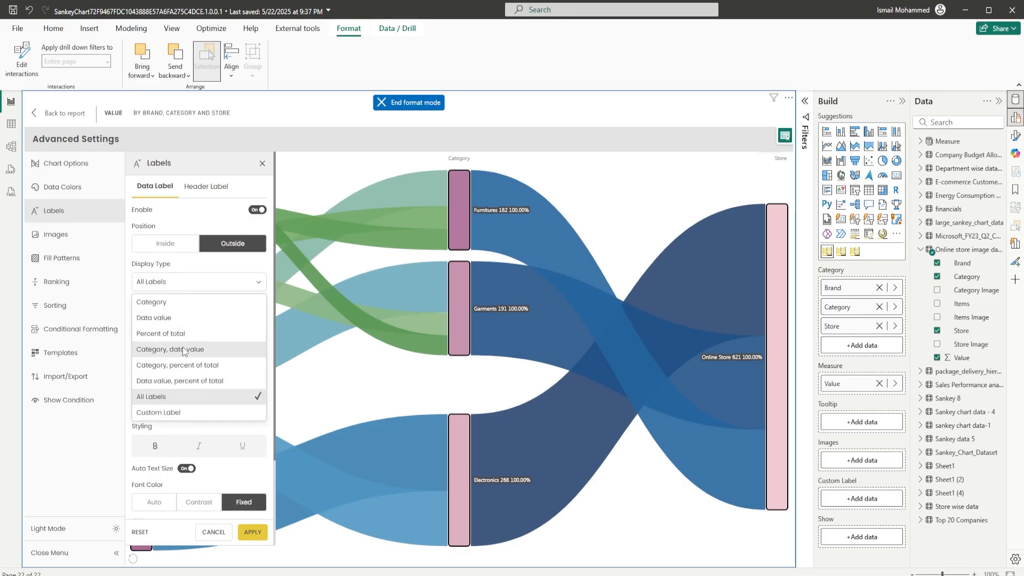
pyautogui.click(178, 413)
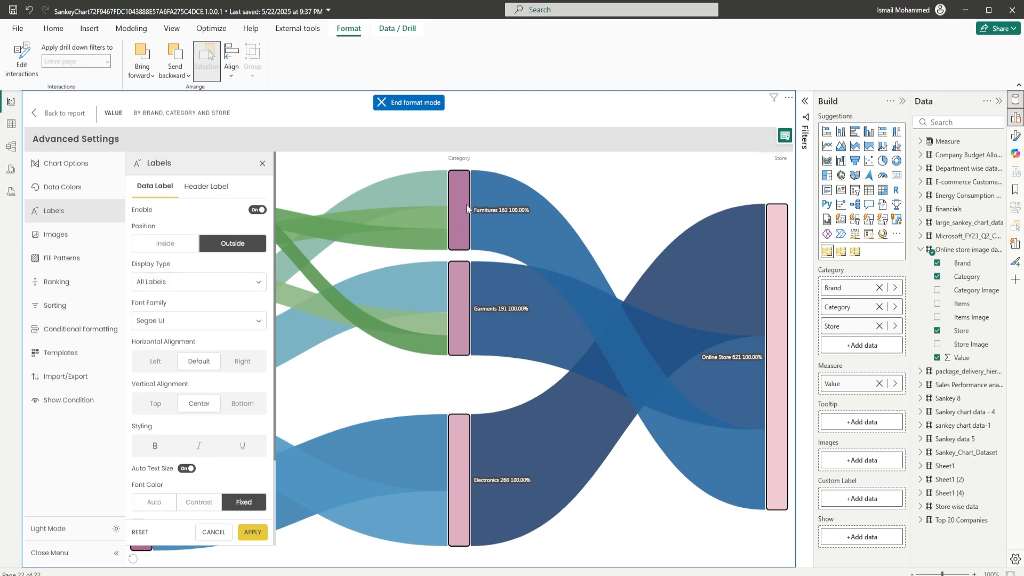
pyautogui.click(167, 245)
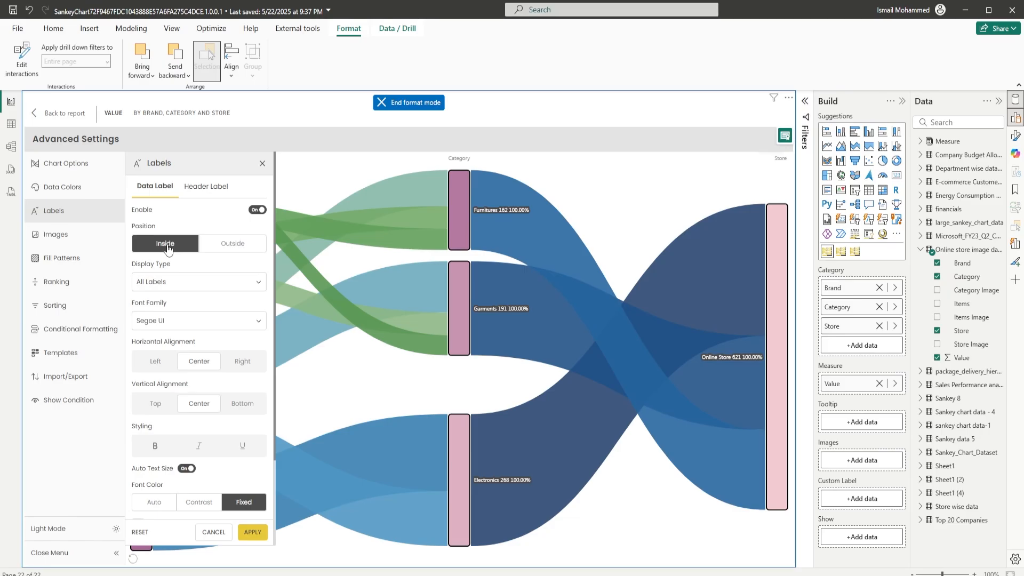
pyautogui.click(248, 246)
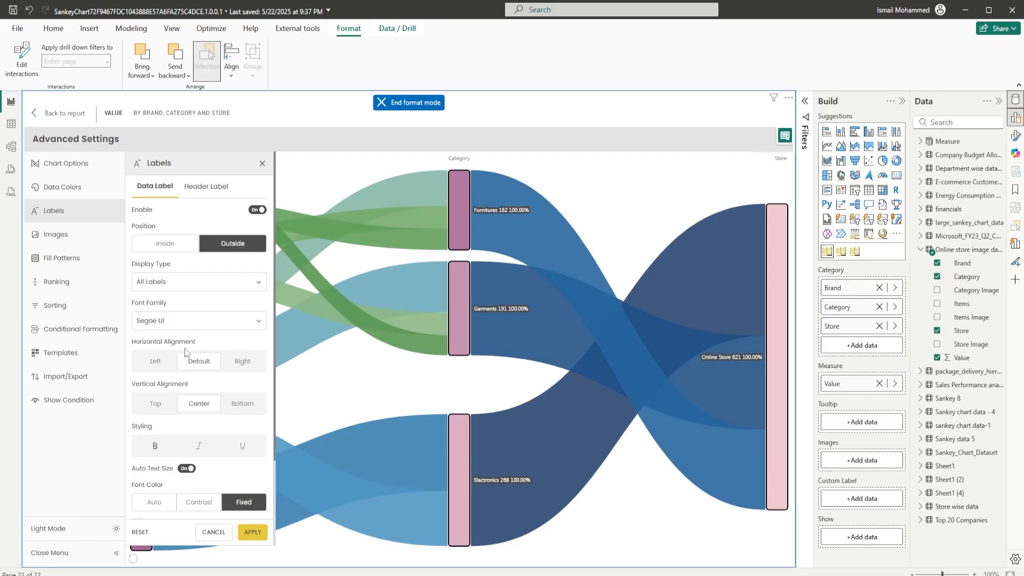
# Step: Try the Left and Right horizontal alignments for the data labels and return to Default
pyautogui.click(155, 368)
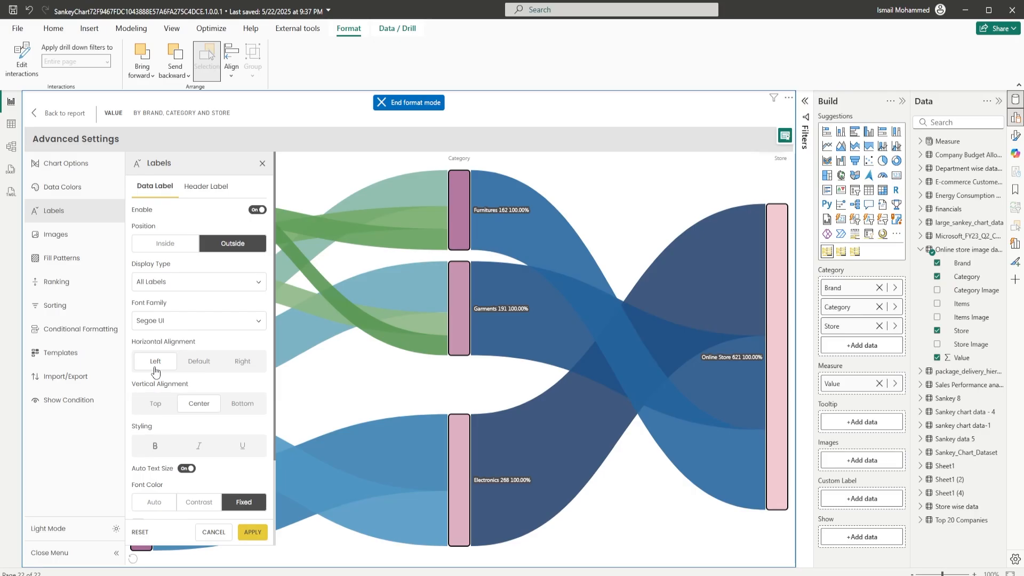
pyautogui.click(205, 368)
pyautogui.click(228, 368)
pyautogui.click(213, 368)
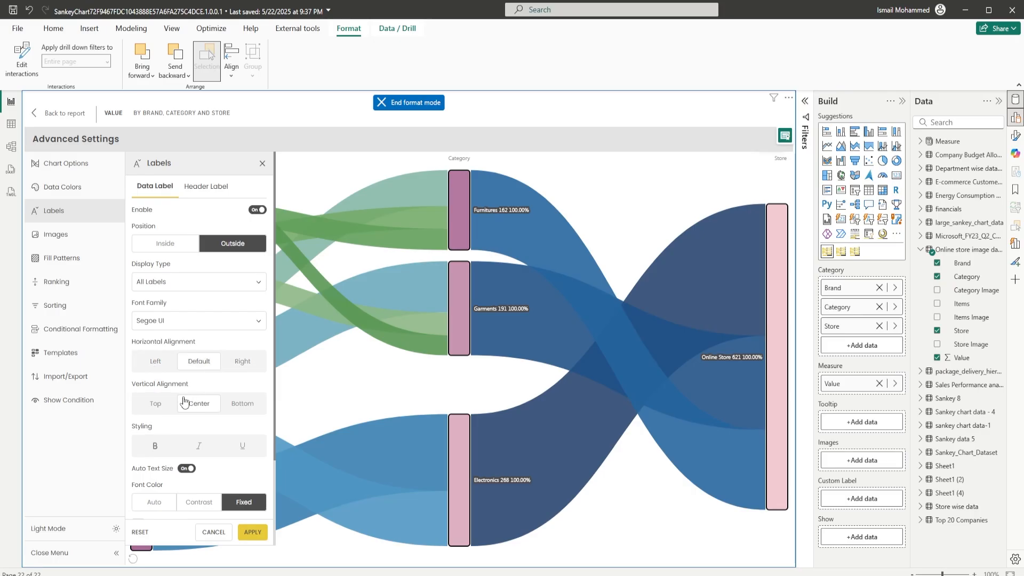
# Step: Turn on label wrapping for the data labels and apply the change
pyautogui.scroll(-2, 176, 398)
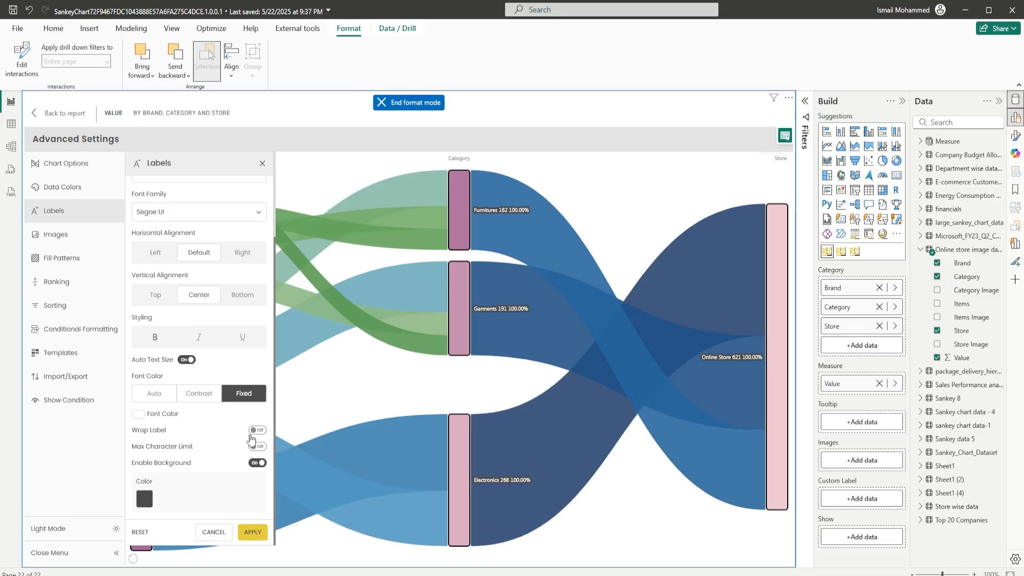
pyautogui.click(258, 430)
pyautogui.click(250, 532)
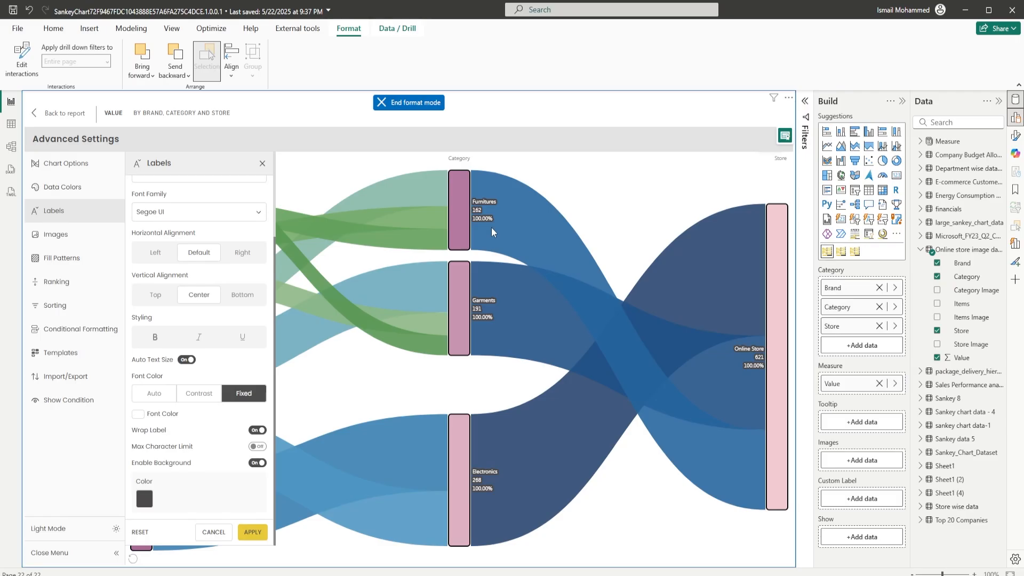
# Step: Turn on the maximum character limit for the data labels and turn it off again
pyautogui.click(255, 451)
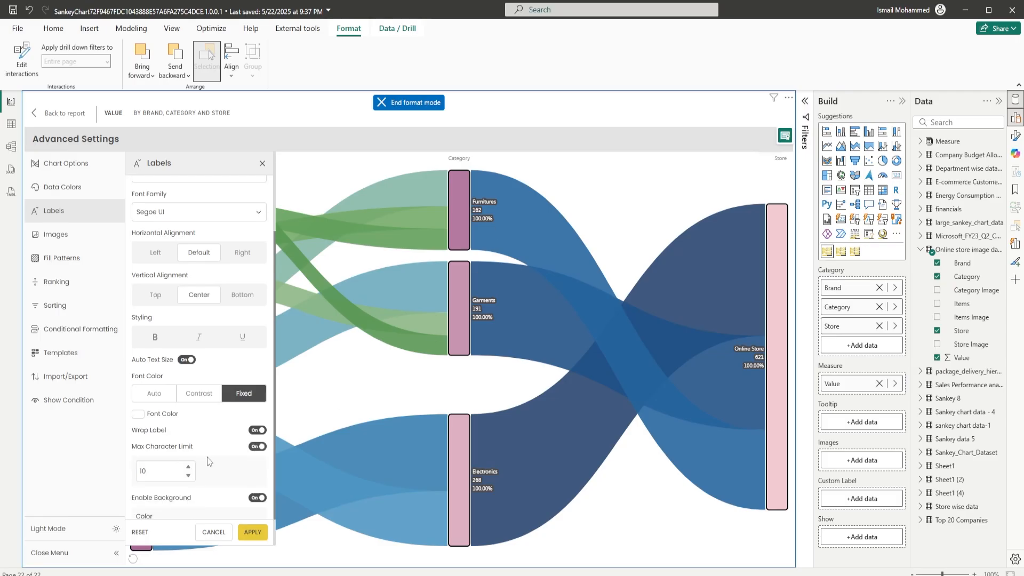
pyautogui.scroll(-1, 207, 458)
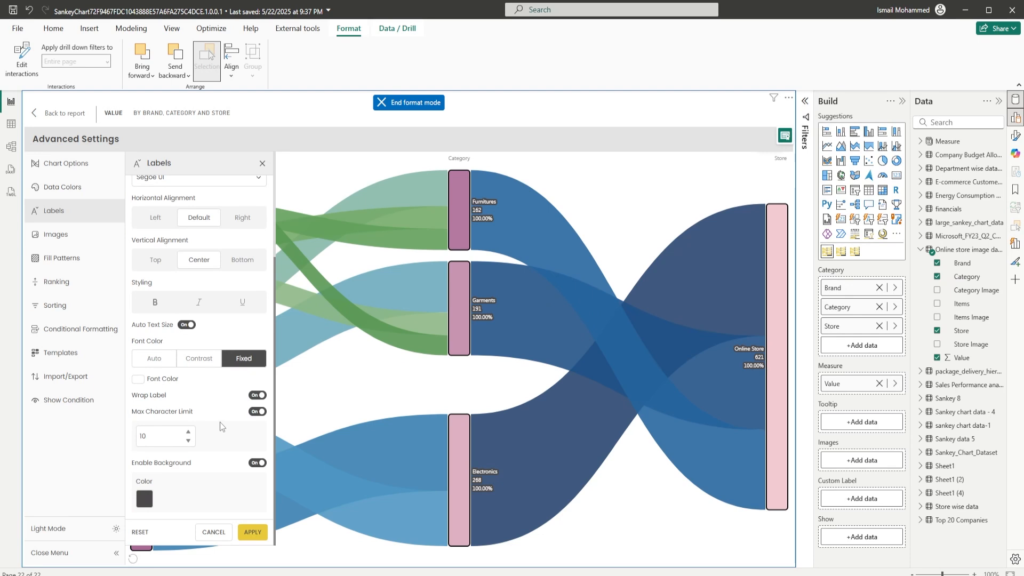
pyautogui.click(258, 411)
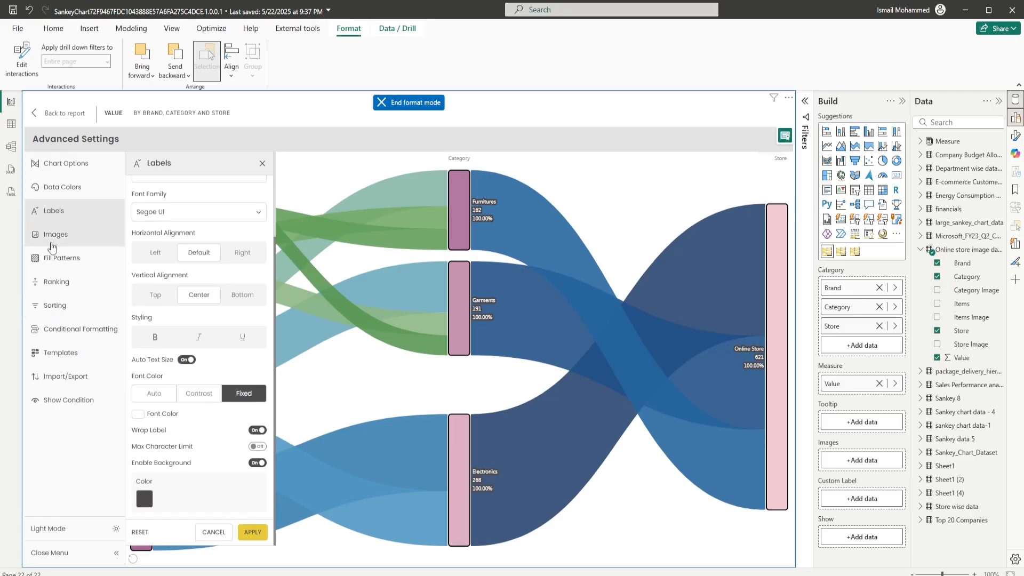
# Step: Check the image settings and add the Category Image column to the visual's Images field
pyautogui.click(53, 235)
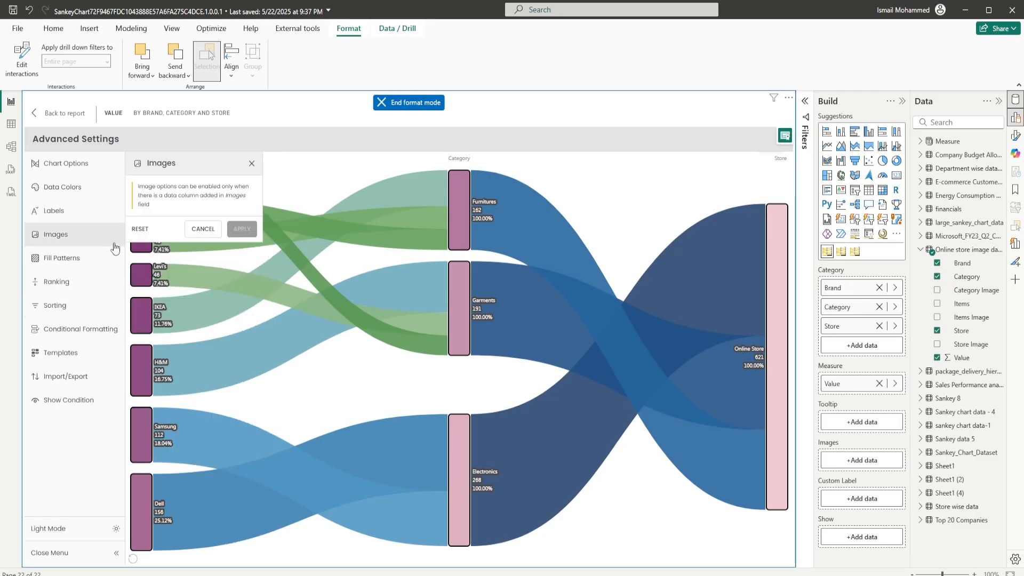
pyautogui.click(973, 290)
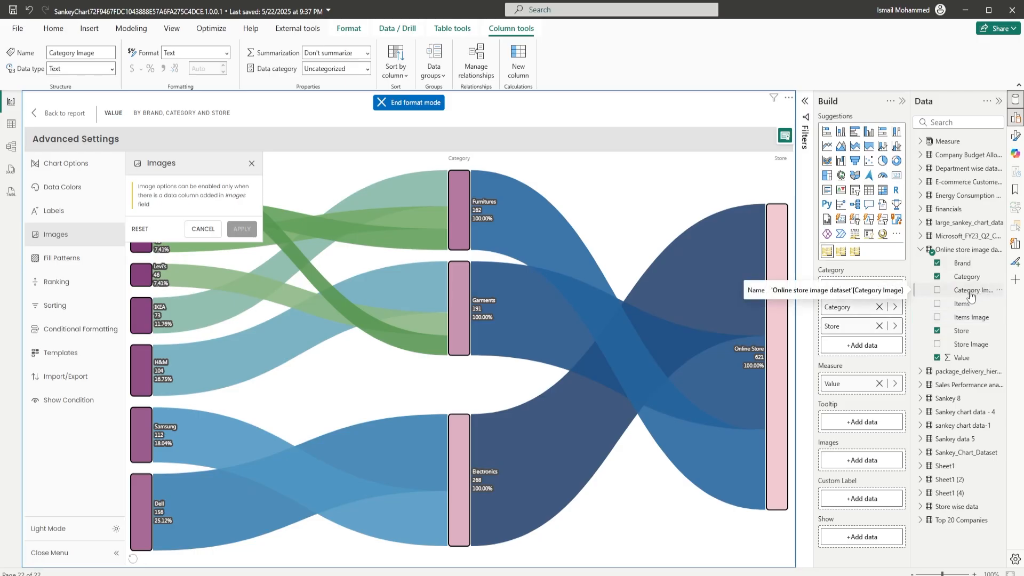
pyautogui.moveTo(971, 295); pyautogui.dragTo(871, 460)
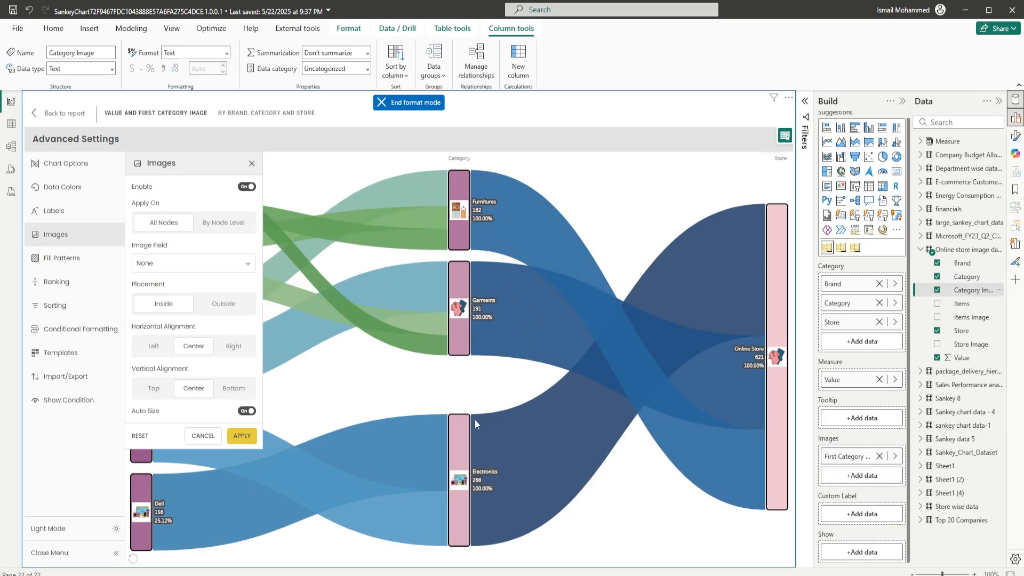
# Step: Assign images by node level, choose First Category Image for Category 2, and apply the change
pyautogui.click(52, 247)
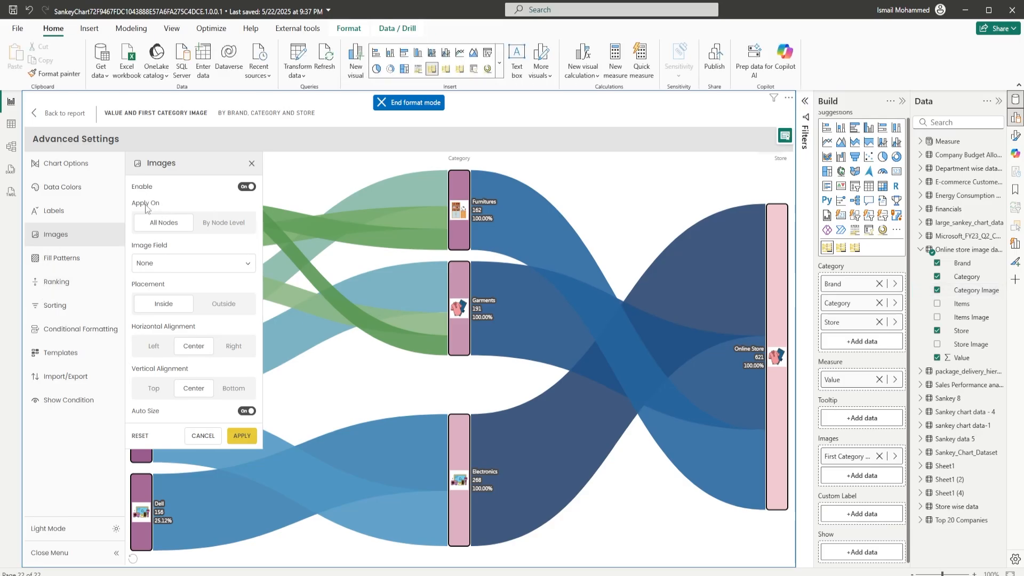
pyautogui.click(213, 234)
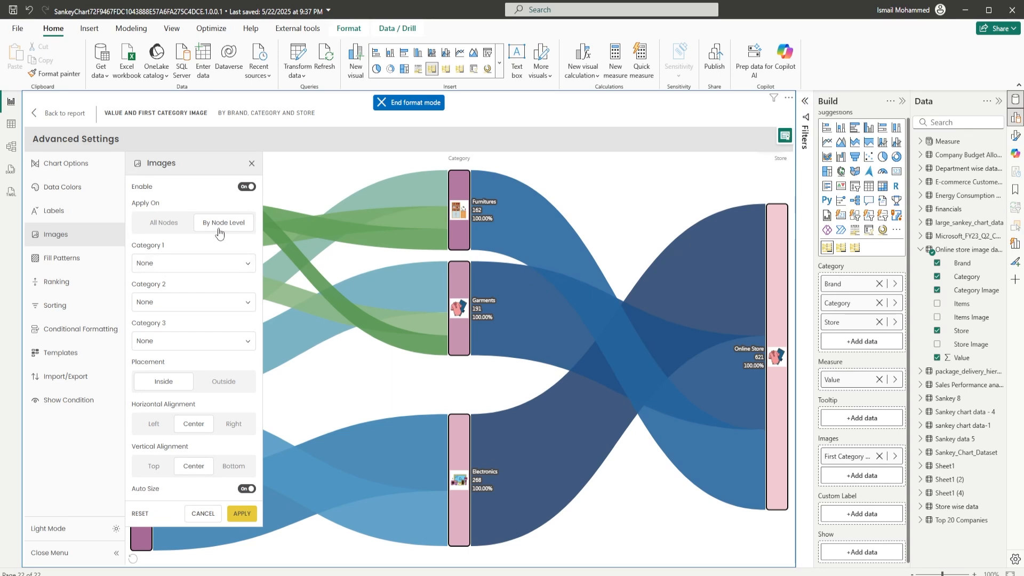
pyautogui.click(224, 263)
pyautogui.click(224, 264)
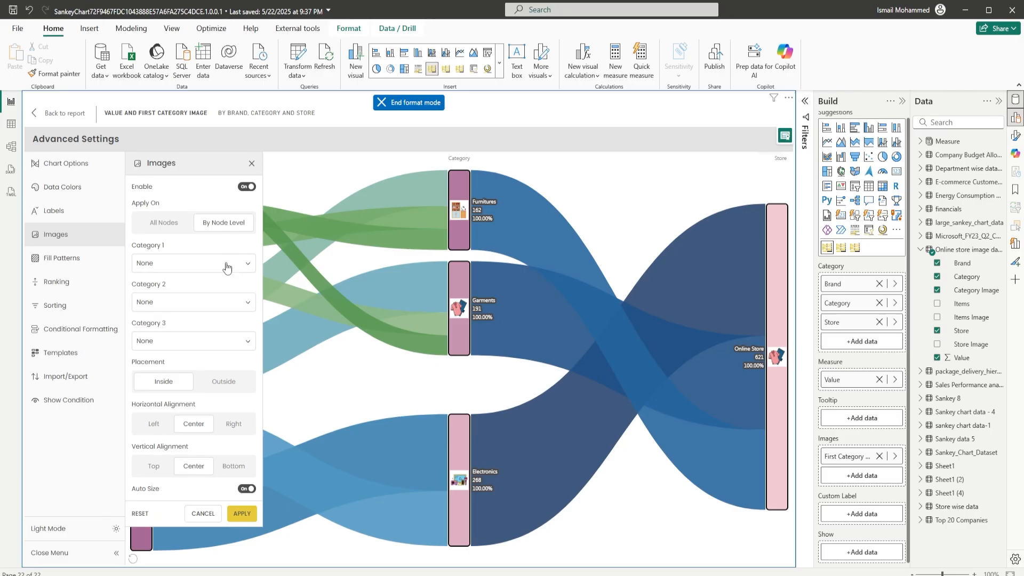
pyautogui.click(206, 311)
pyautogui.click(174, 343)
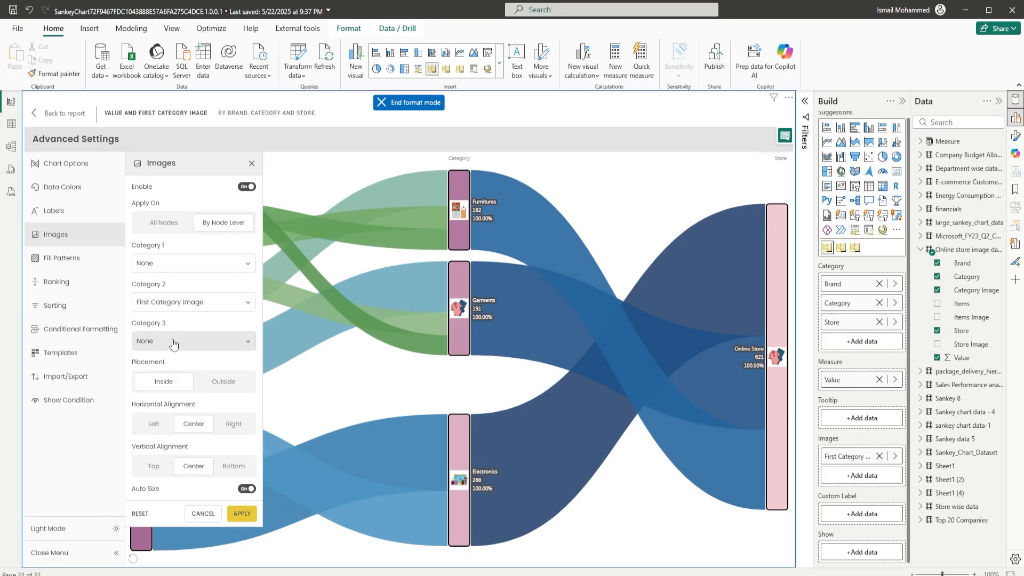
pyautogui.click(242, 513)
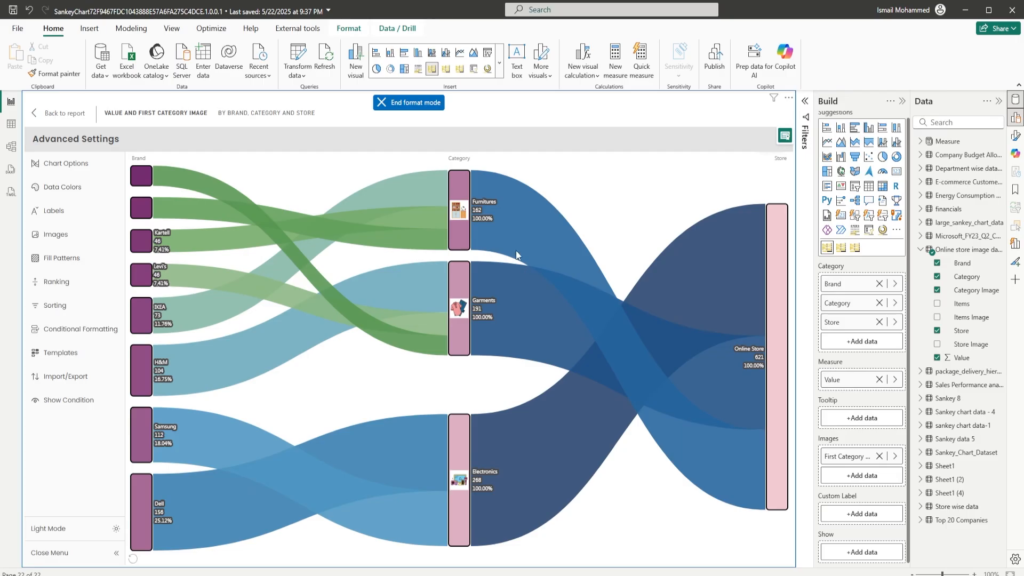
# Step: Add Items Image and Store Image to the Images field, and replace Brand with Items as the first category
pyautogui.moveTo(962, 318); pyautogui.dragTo(860, 477)
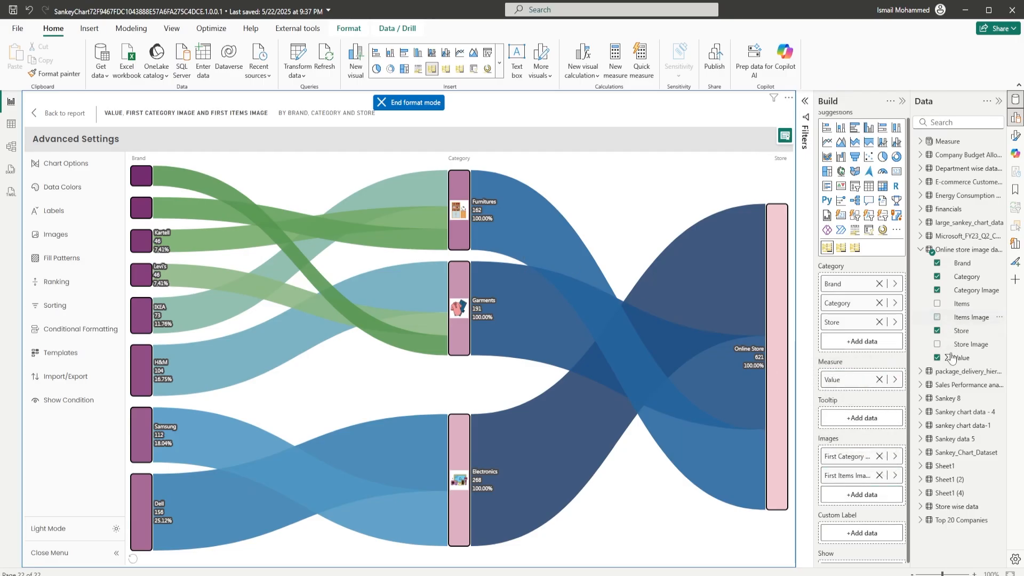
pyautogui.moveTo(969, 345); pyautogui.dragTo(868, 497)
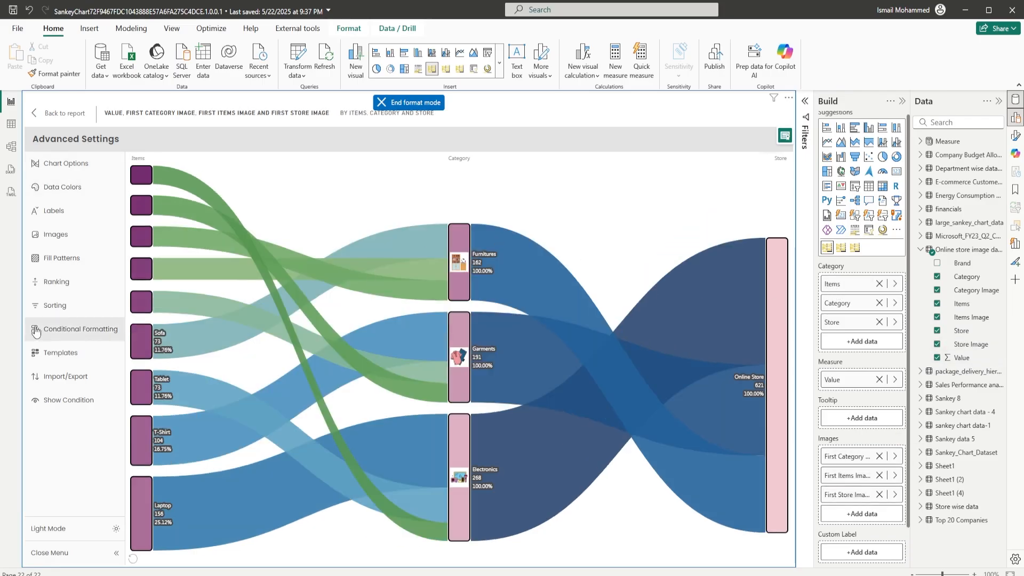
# Step: Assign First Items Image to Category 1 and First Store Image to Category 3, and apply the change
pyautogui.click(55, 234)
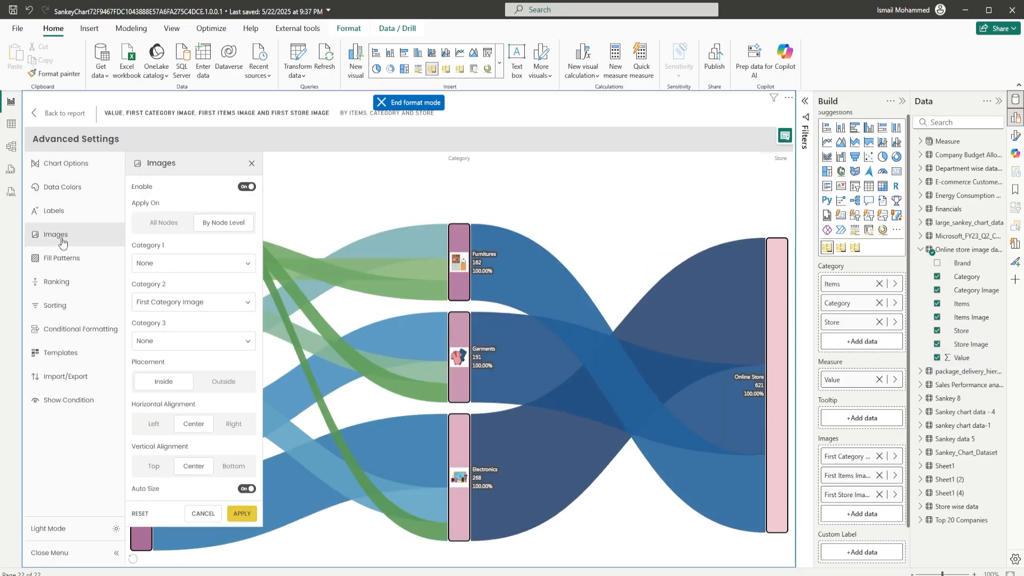
pyautogui.click(170, 264)
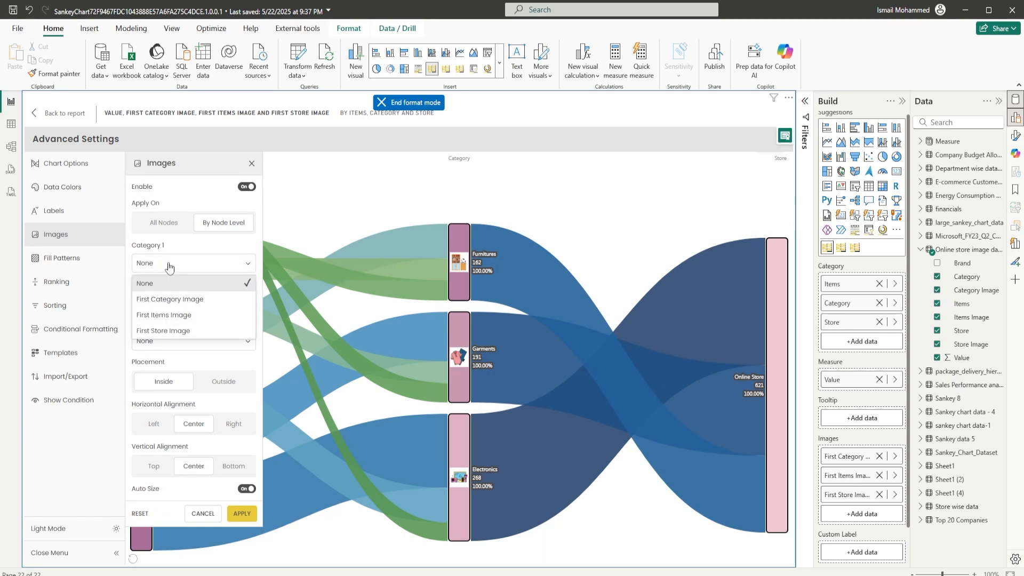
pyautogui.click(163, 316)
pyautogui.click(179, 348)
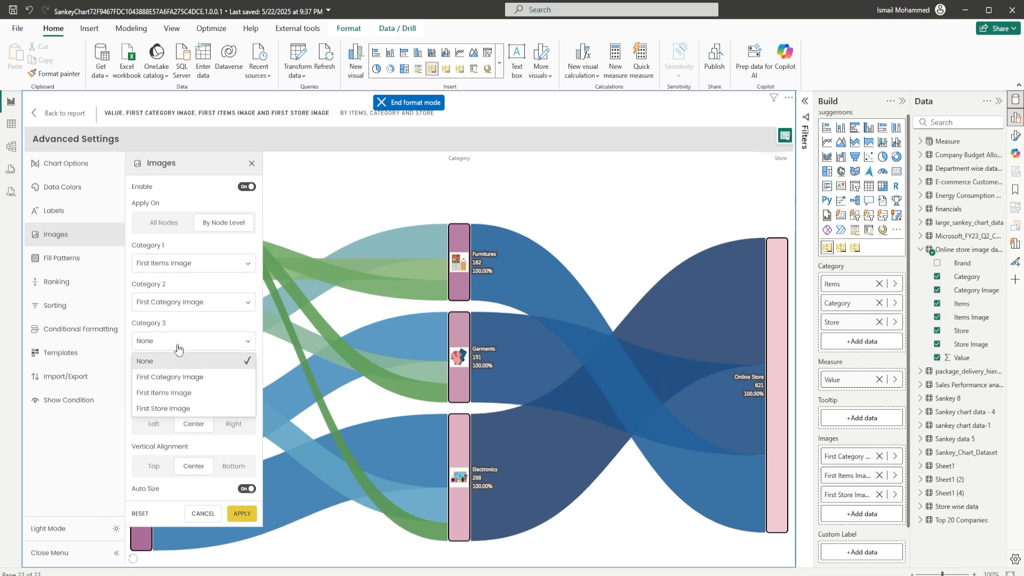
pyautogui.click(179, 409)
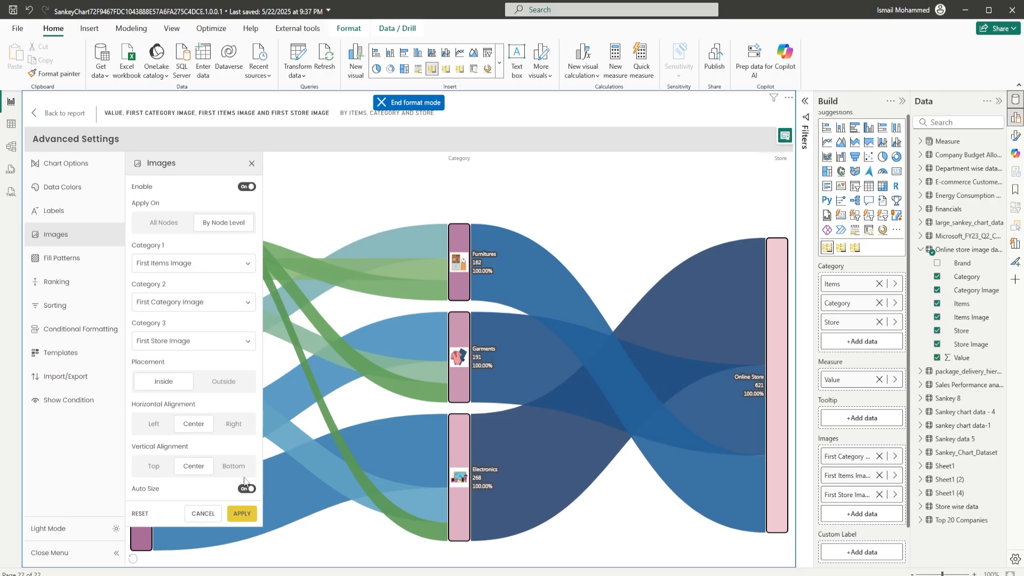
pyautogui.click(242, 513)
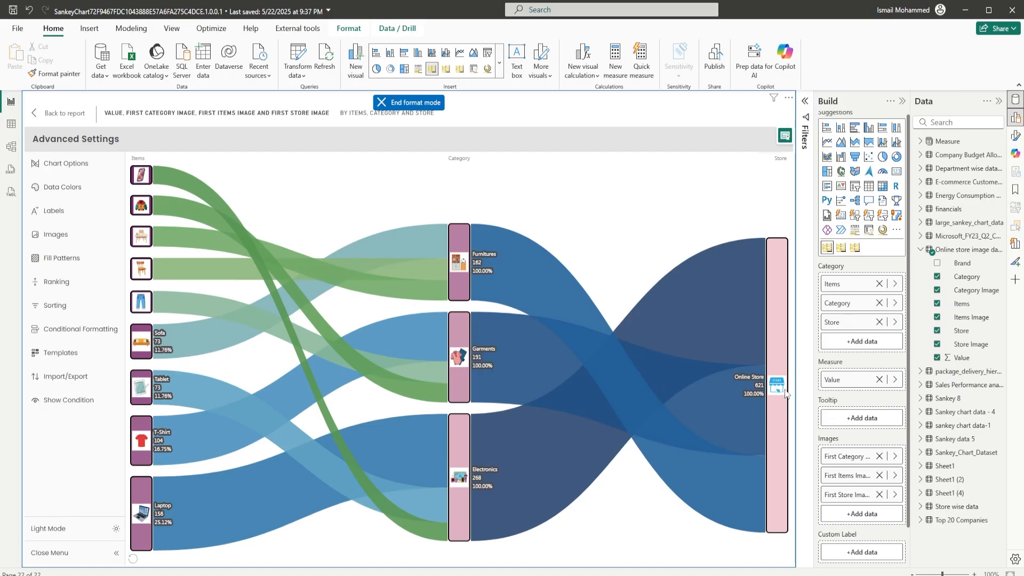
# Step: Set the image placement to Outside the nodes and apply it
pyautogui.click(53, 234)
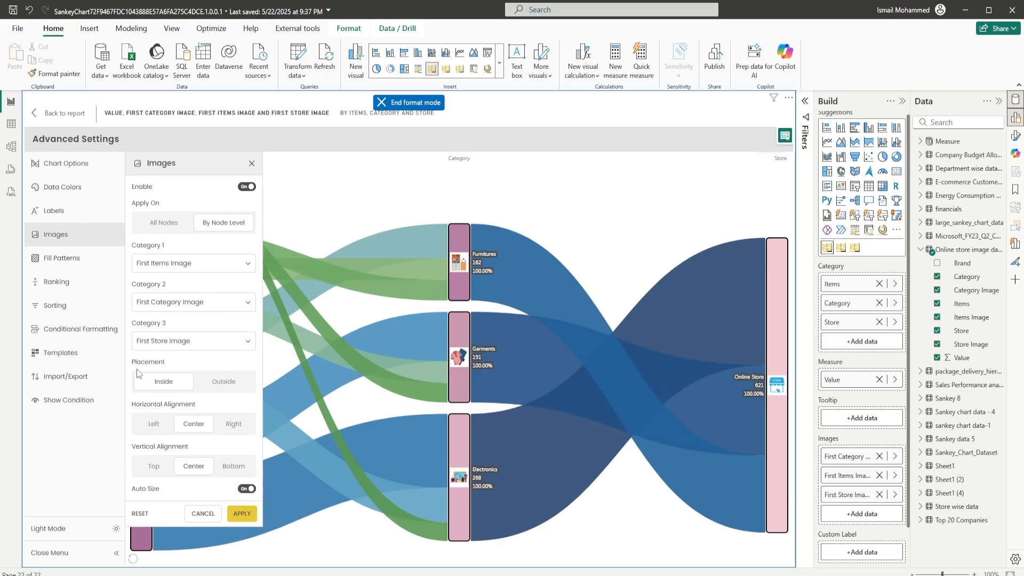
pyautogui.click(213, 384)
pyautogui.click(171, 388)
pyautogui.click(228, 390)
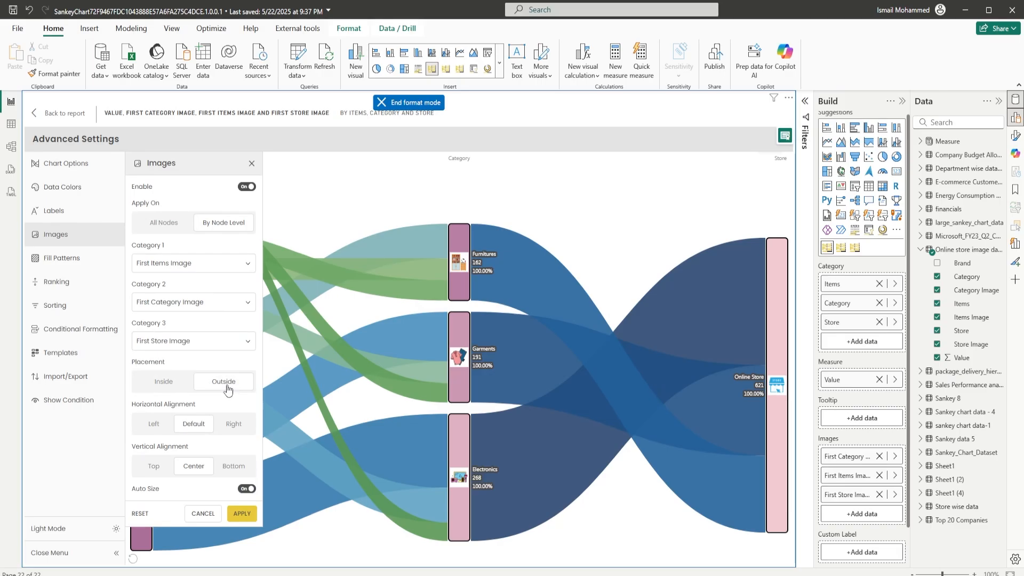
pyautogui.click(243, 515)
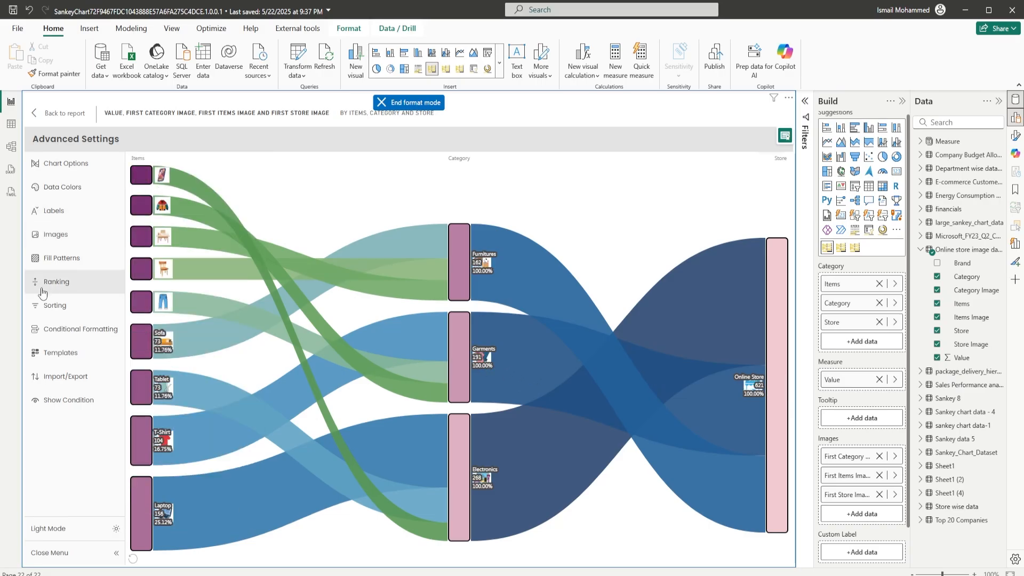
# Step: Set the image placement back to Inside, turn off automatic image sizing, and apply the changes
pyautogui.click(73, 210)
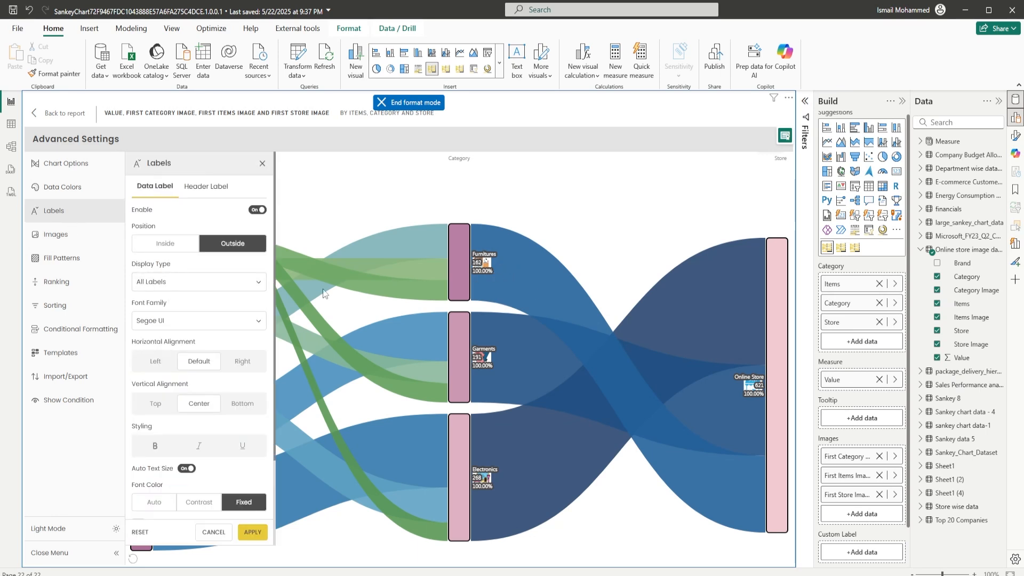
pyautogui.click(56, 234)
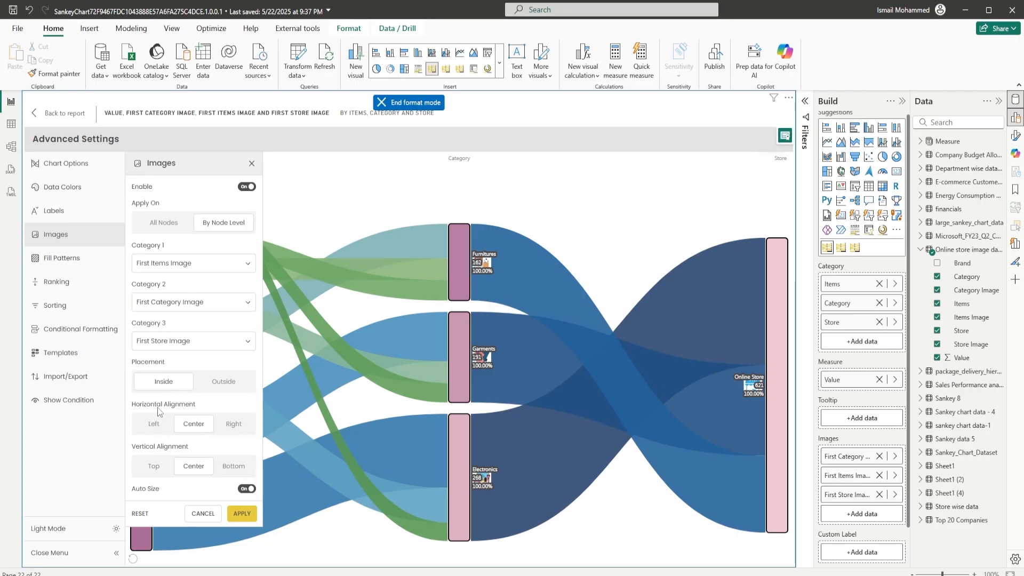
pyautogui.click(246, 490)
pyautogui.scroll(-1, 188, 484)
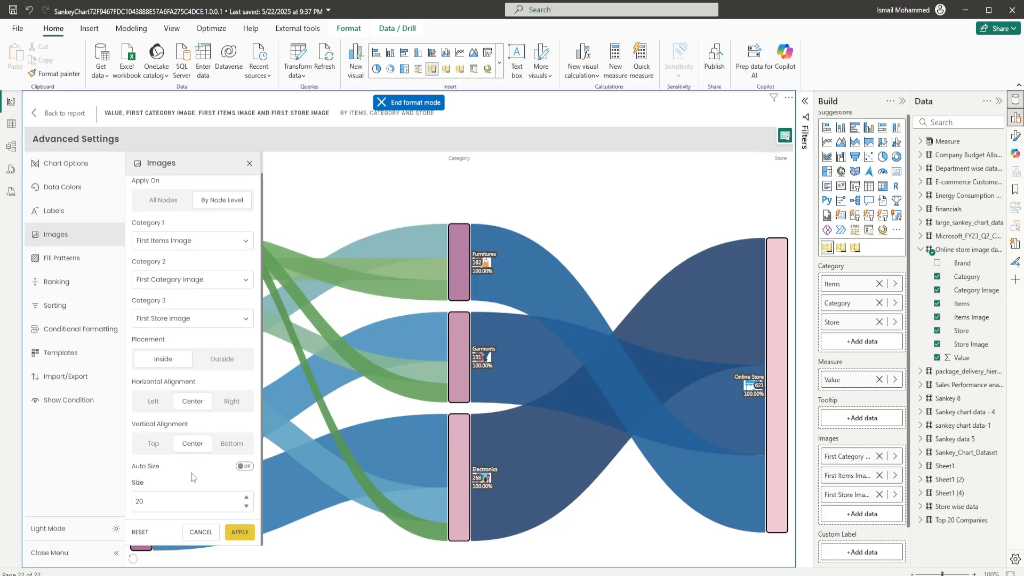
pyautogui.click(237, 532)
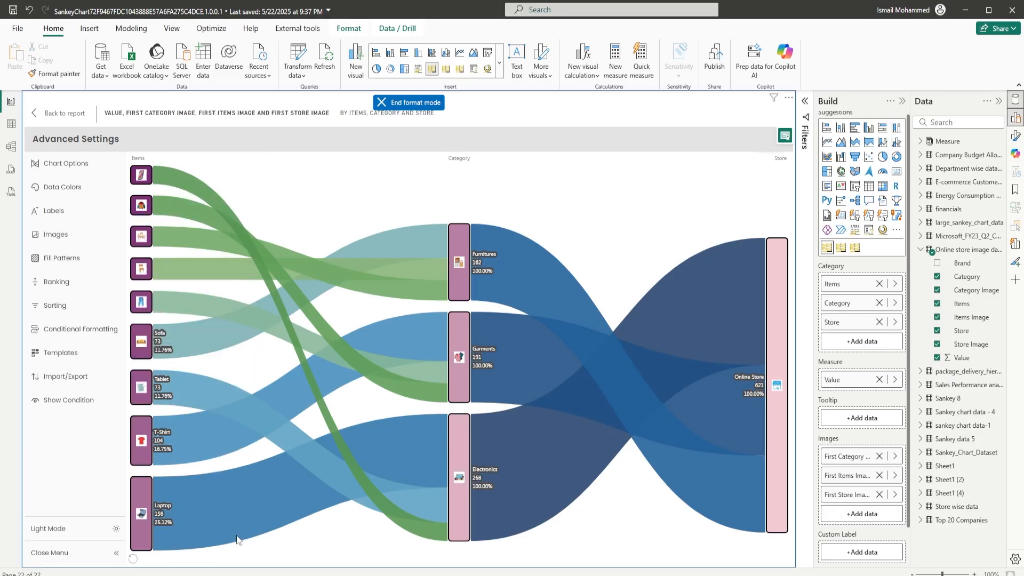
# Step: Set the node image size to 30 and apply it
pyautogui.click(62, 235)
pyautogui.scroll(-1, 219, 438)
pyautogui.moveTo(143, 501); pyautogui.dragTo(118, 506)
pyautogui.write('25')
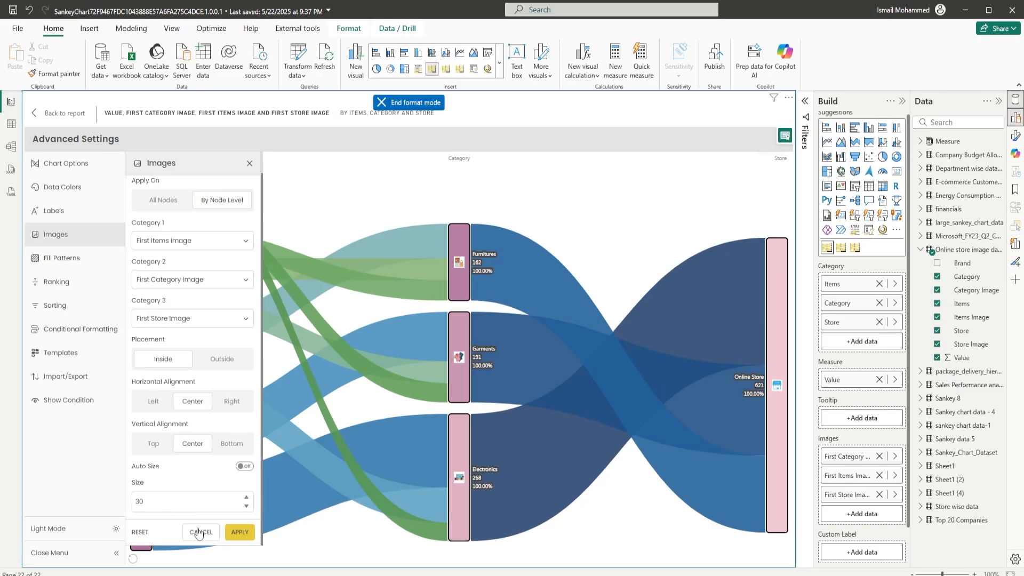
pyautogui.click(239, 532)
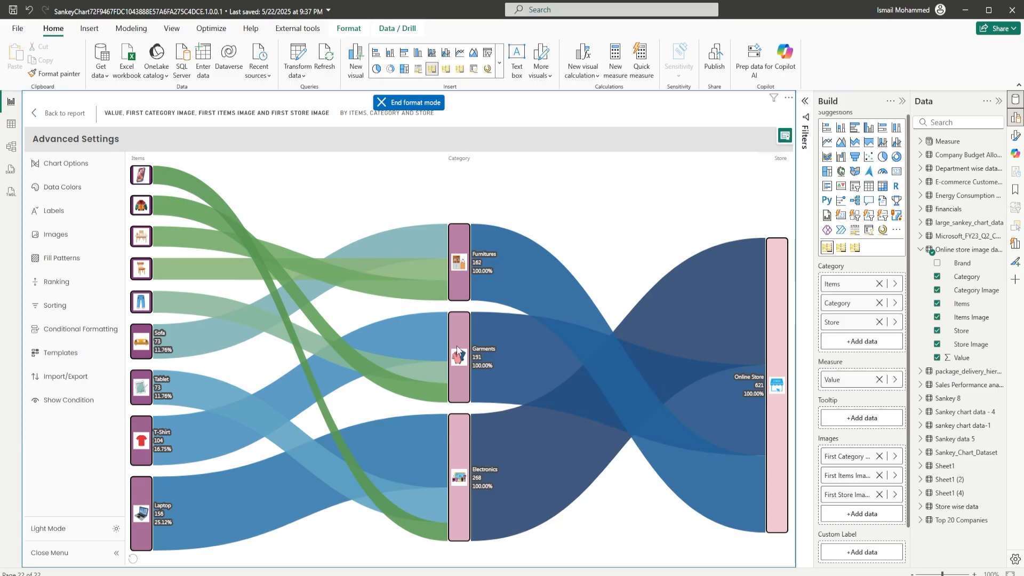
# Step: Enable fill patterns for the chart and apply the change
pyautogui.click(48, 235)
pyautogui.click(47, 262)
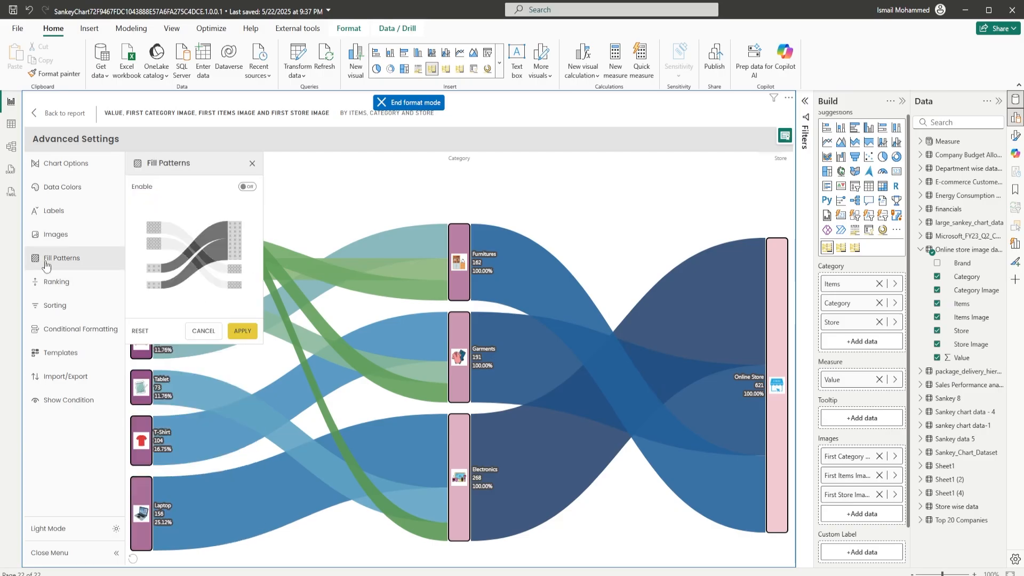
pyautogui.click(246, 187)
pyautogui.click(244, 366)
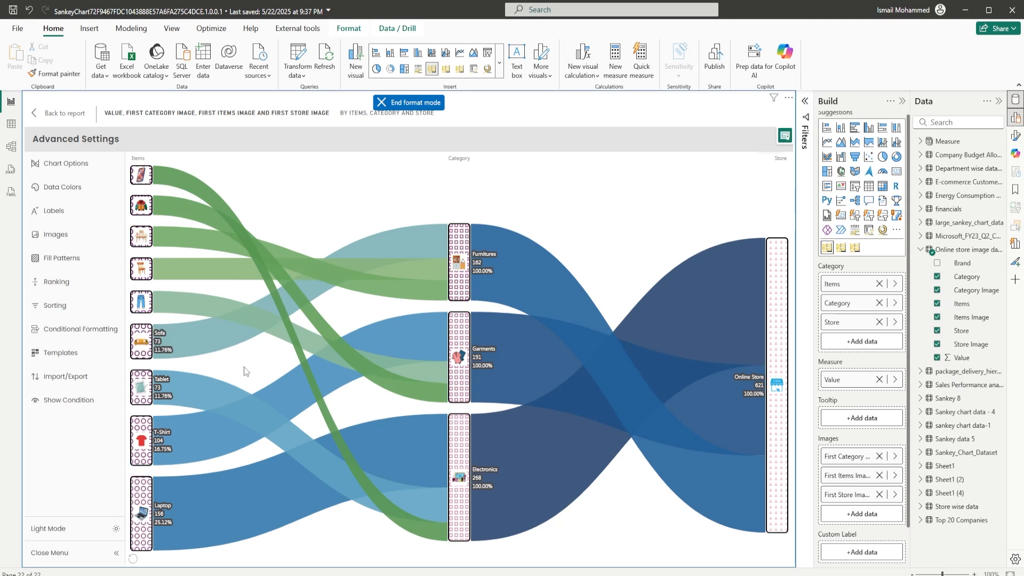
# Step: Switch the fill pattern assignment from node level to By Category
pyautogui.click(65, 259)
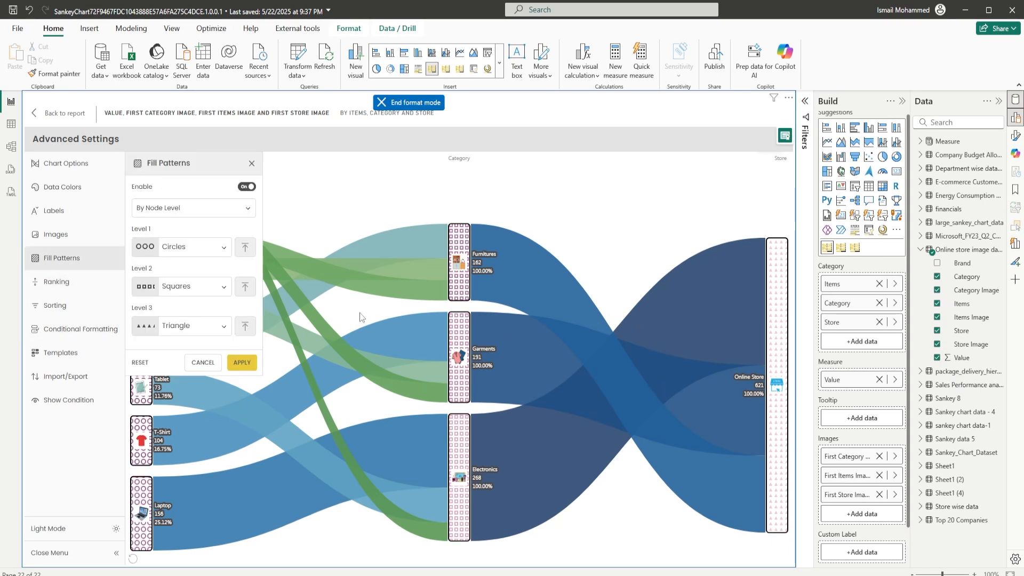
pyautogui.click(215, 215)
pyautogui.click(170, 244)
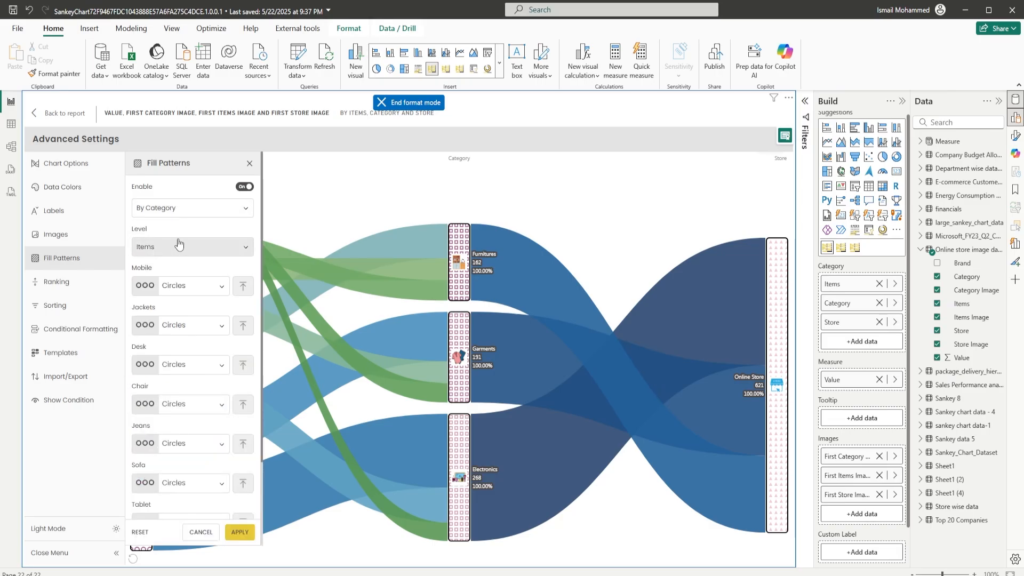
# Step: Check the patterns available for the Mobile item and switch the fill pattern assignment to By Node Level
pyautogui.click(185, 288)
pyautogui.scroll(-5, 186, 344)
pyautogui.scroll(5, 181, 341)
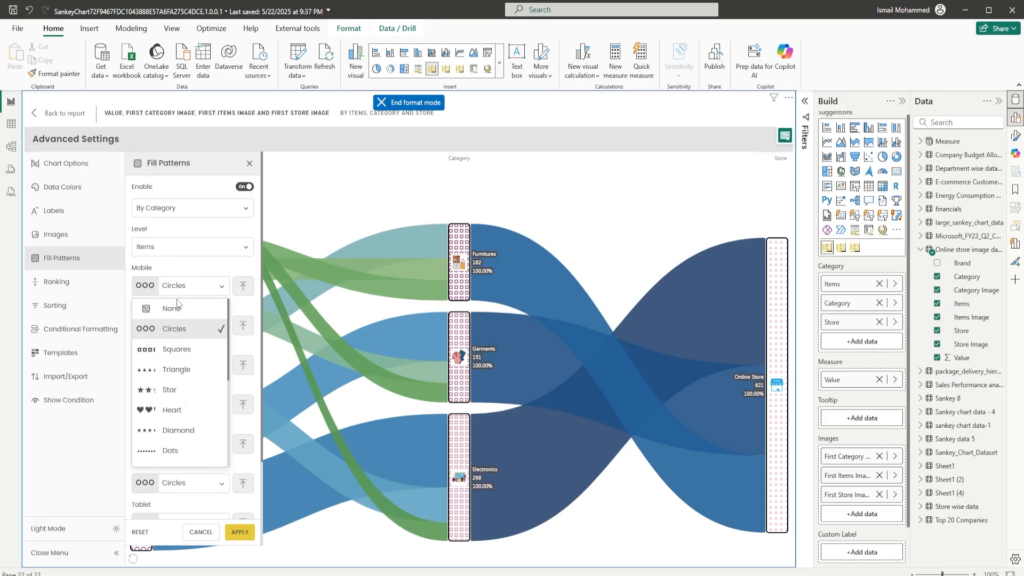
pyautogui.click(192, 212)
pyautogui.click(192, 210)
pyautogui.click(168, 233)
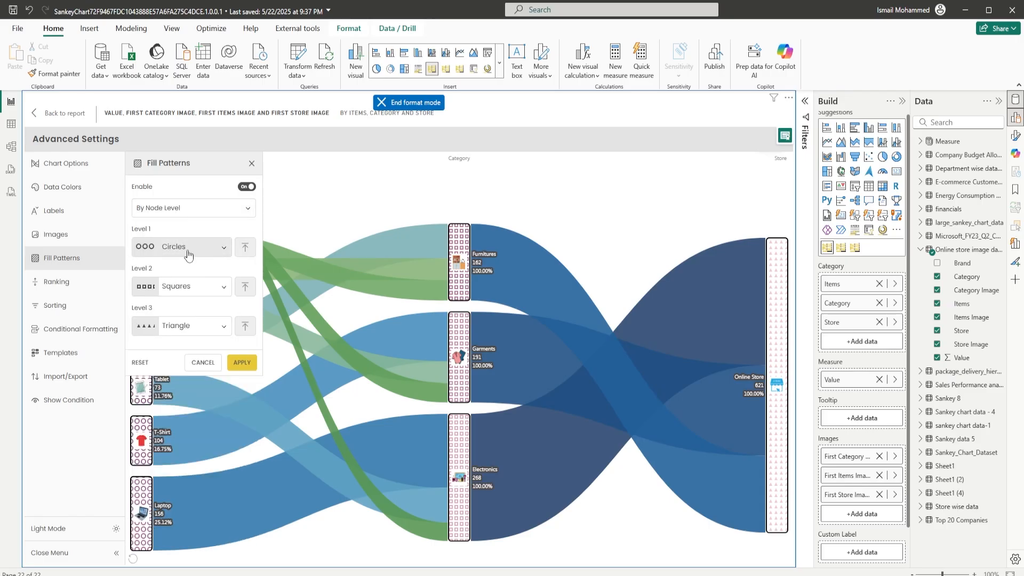
# Step: Review the fill patterns available for Level 2 nodes
pyautogui.click(186, 286)
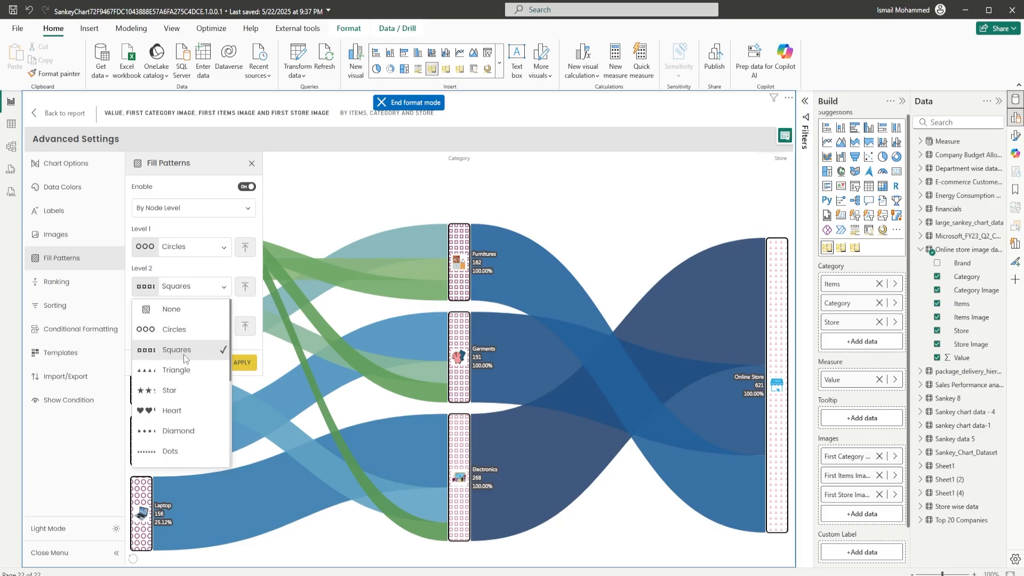
pyautogui.scroll(-5, 182, 431)
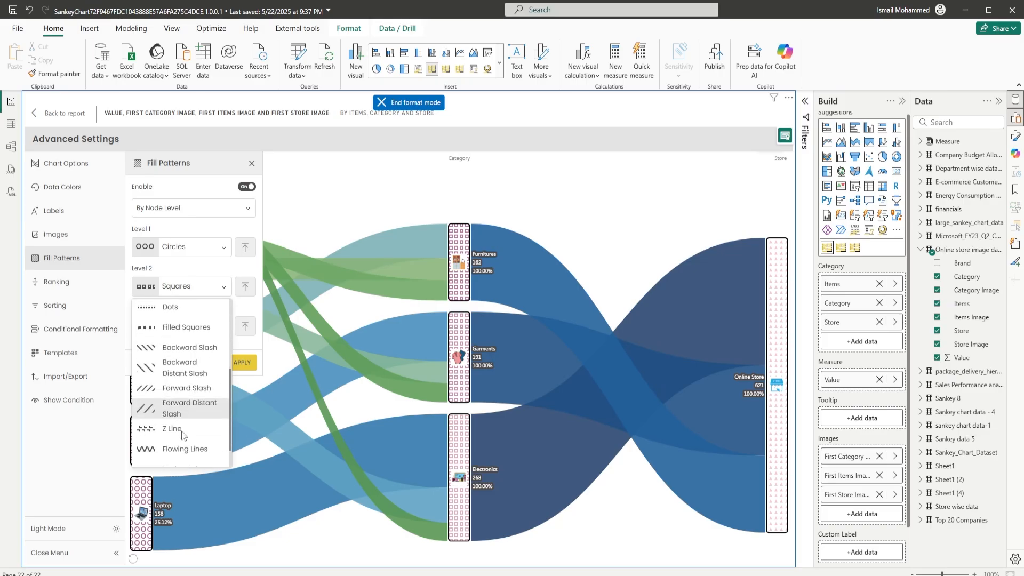
pyautogui.scroll(5, 184, 436)
pyautogui.click(191, 287)
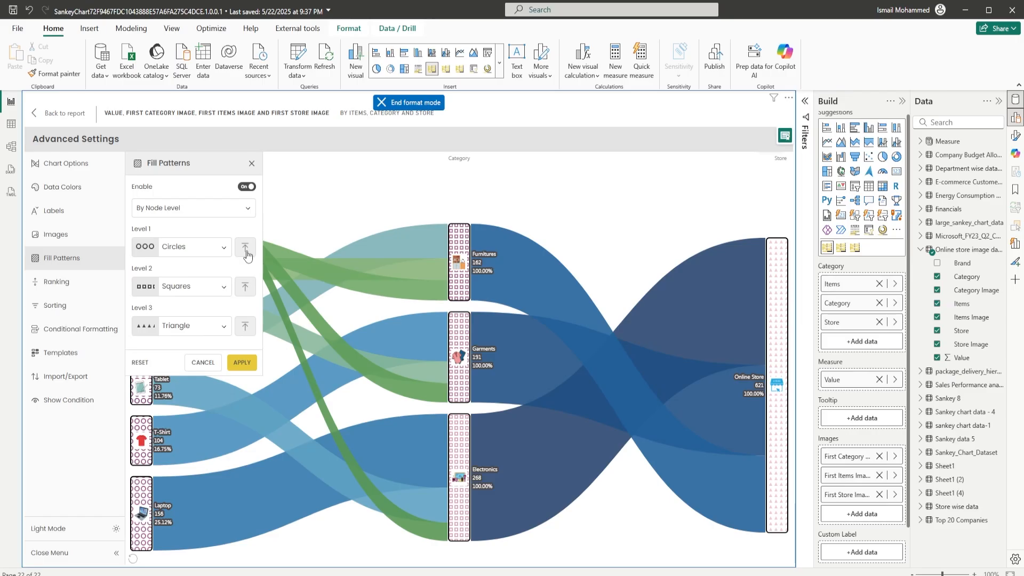
# Step: Enable Items ranking as Top N with a count of 5, show the remaining items as Others, and apply it
pyautogui.click(59, 283)
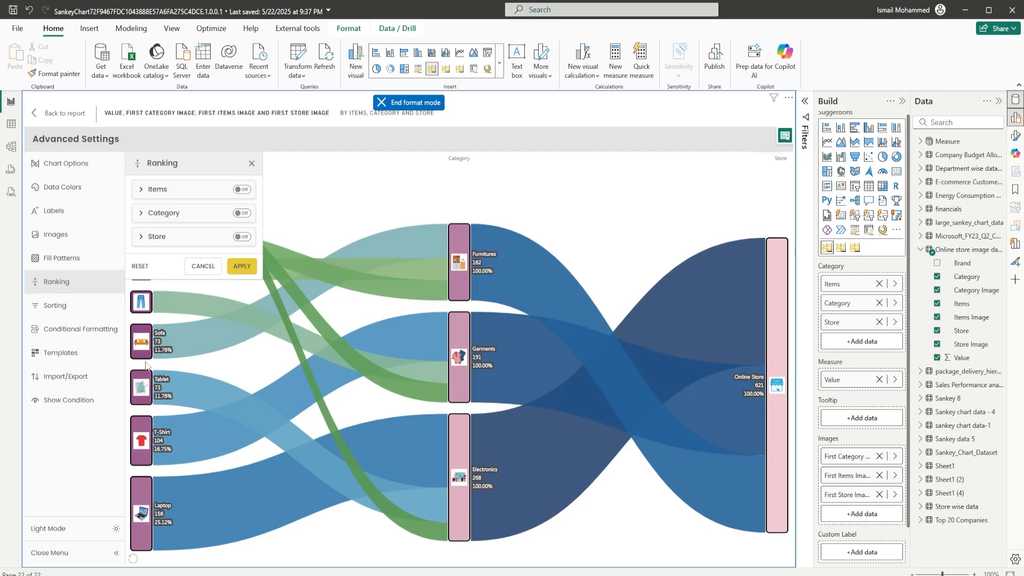
pyautogui.click(242, 190)
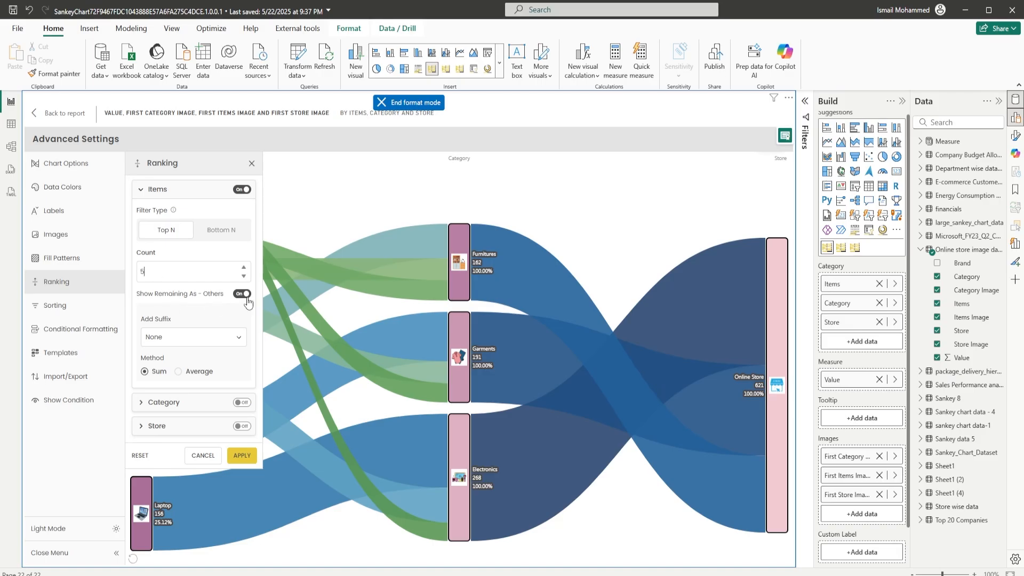
pyautogui.click(243, 456)
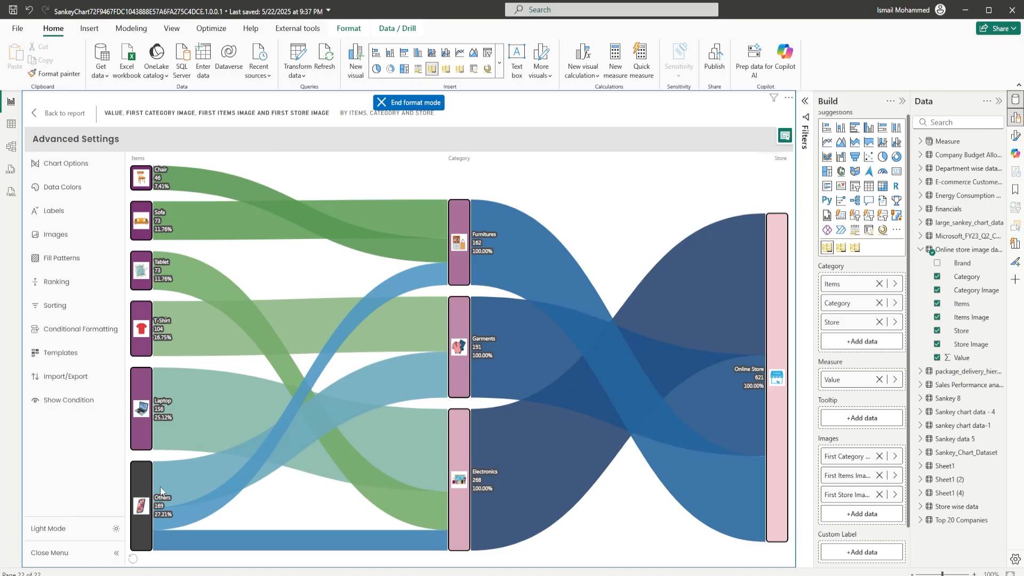
# Step: Turn off showing the remaining items as Others in the Items ranking and apply the change
pyautogui.click(67, 281)
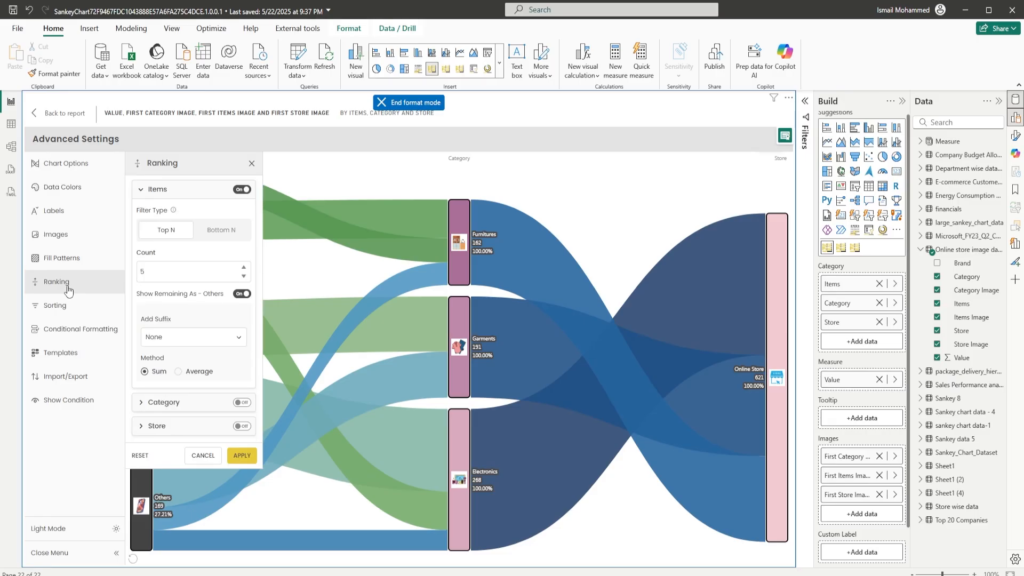
pyautogui.click(241, 293)
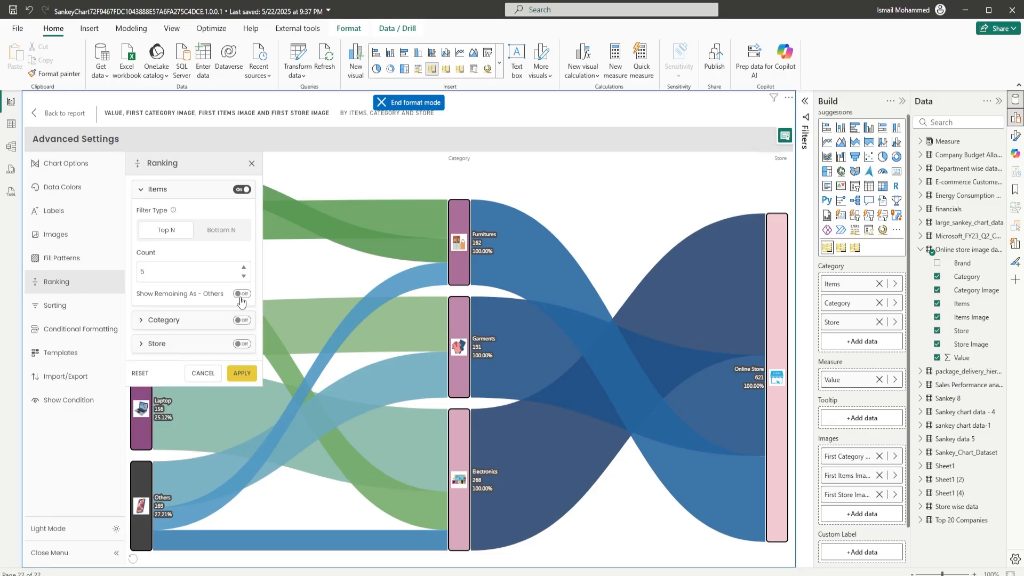
pyautogui.click(244, 372)
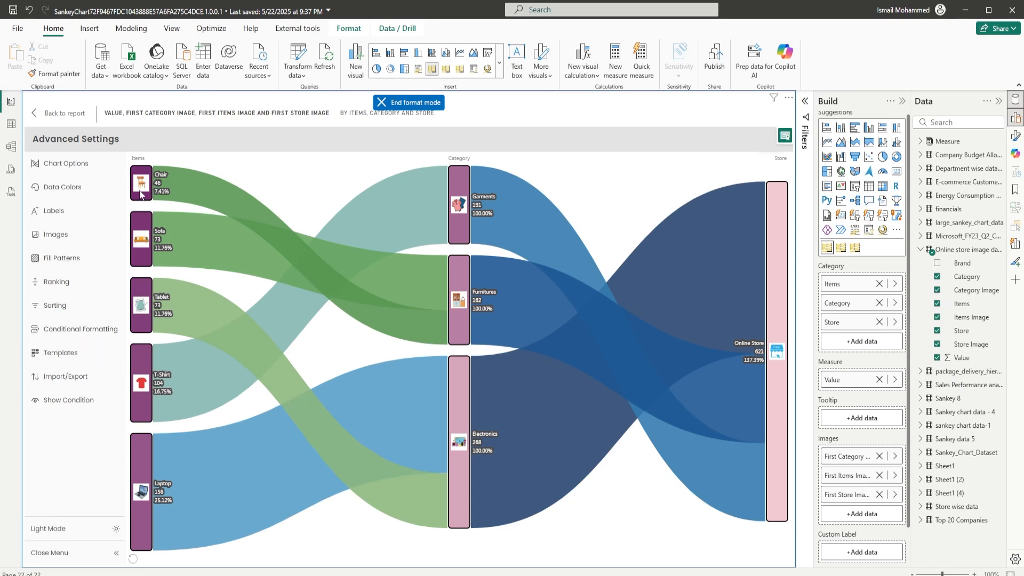
# Step: Turn on showing the remaining items as Others again and check the suffix options, keeping None
pyautogui.click(55, 283)
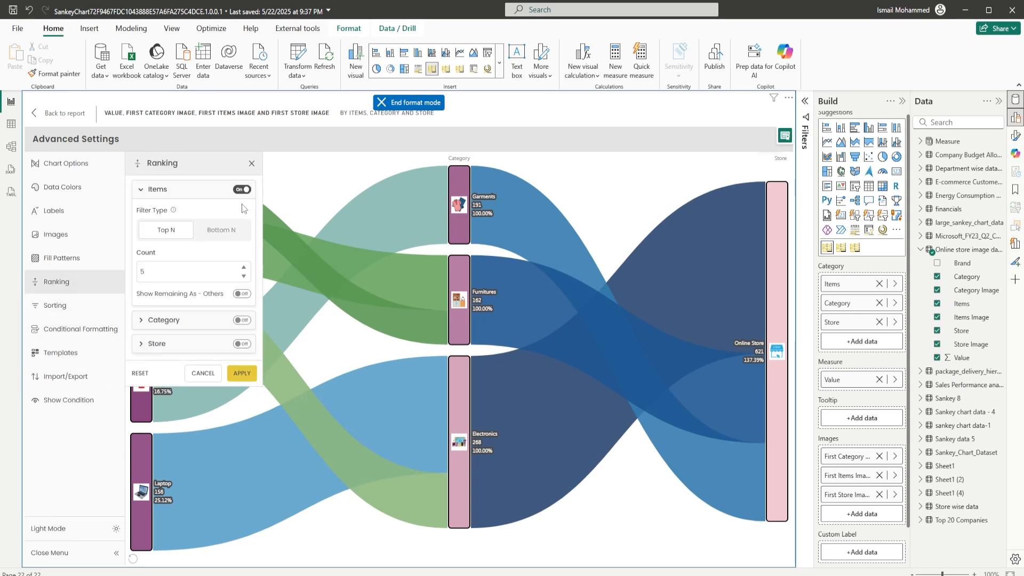
pyautogui.click(241, 295)
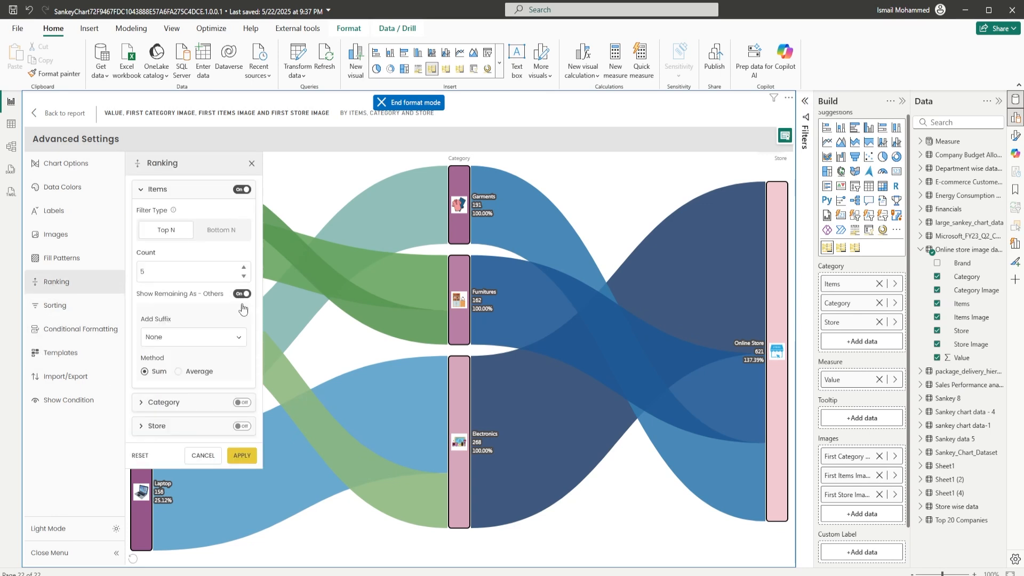
pyautogui.click(221, 342)
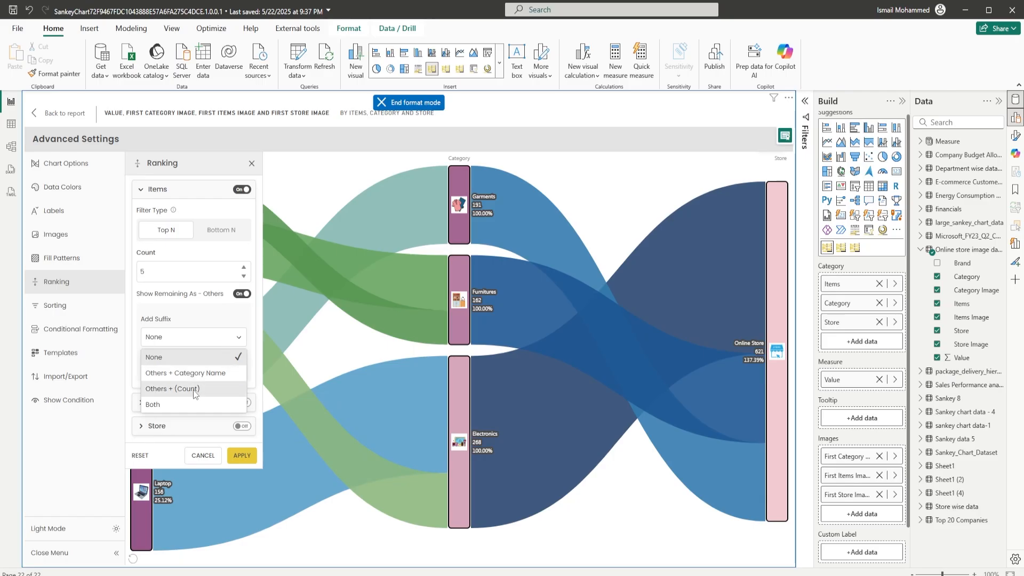
pyautogui.click(195, 321)
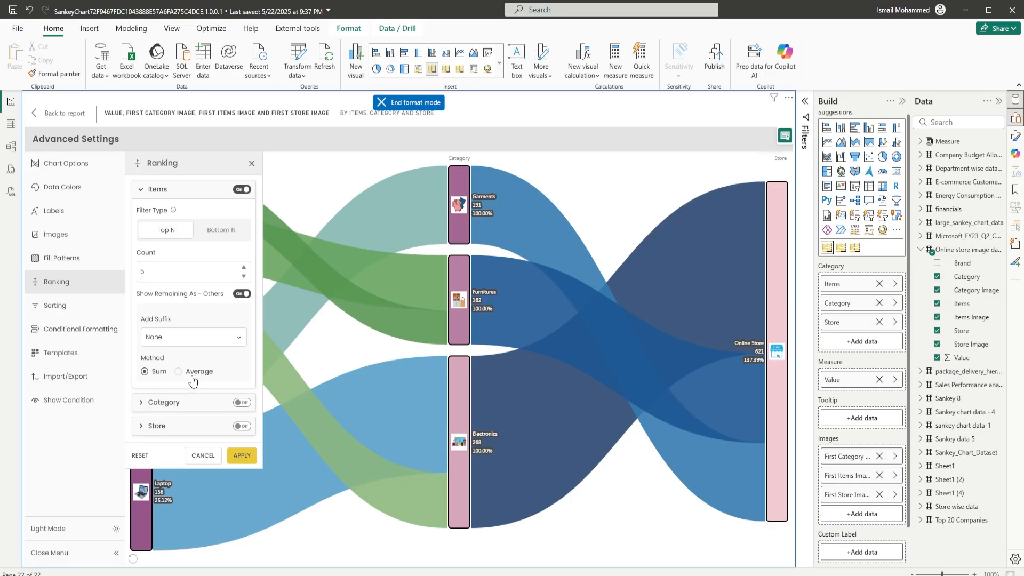
# Step: Set the Items ranking to Bottom N, apply it, and check the Store and Items ranking settings
pyautogui.click(221, 238)
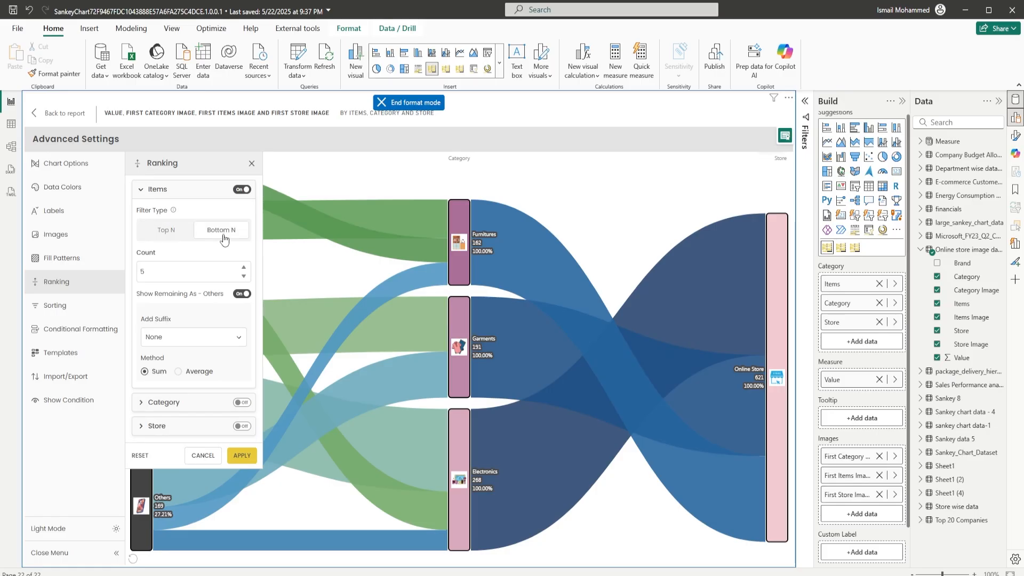
pyautogui.click(241, 457)
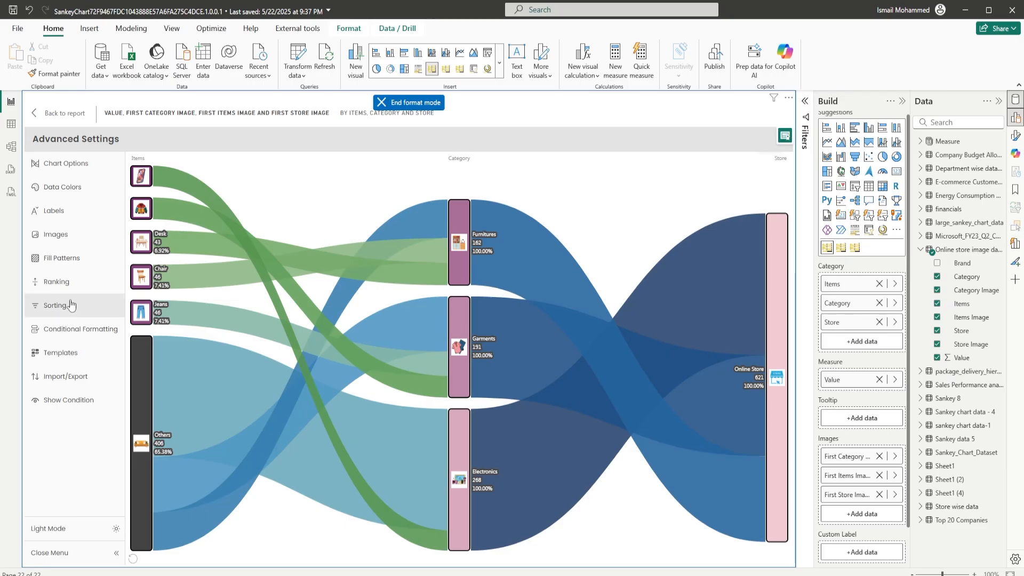
pyautogui.click(56, 281)
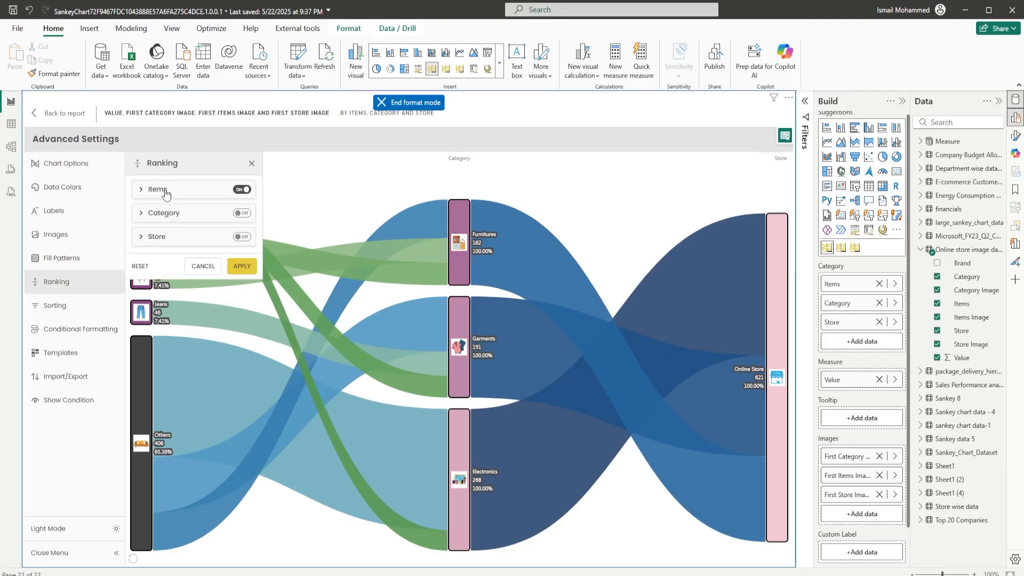
pyautogui.click(148, 238)
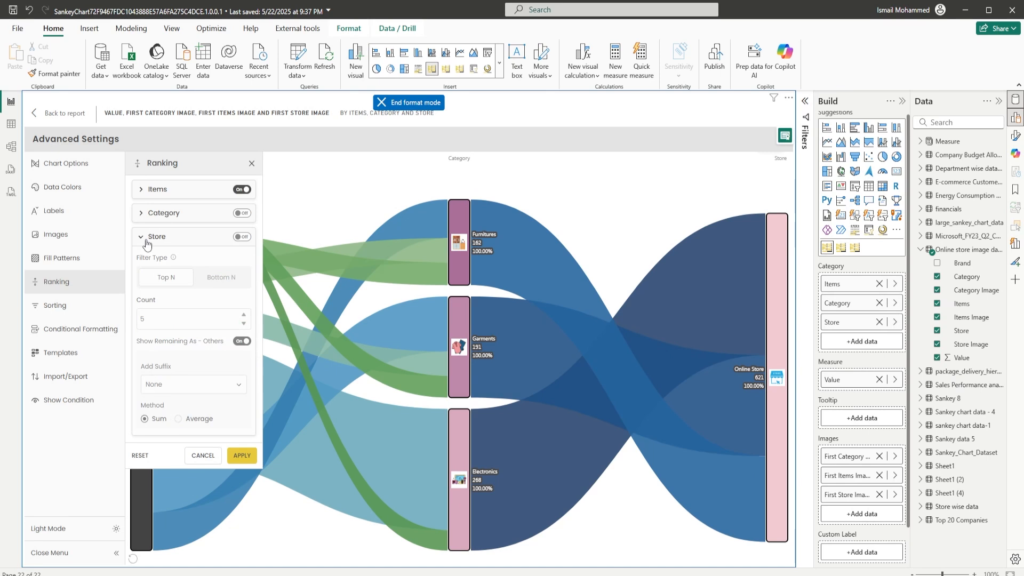
pyautogui.click(147, 239)
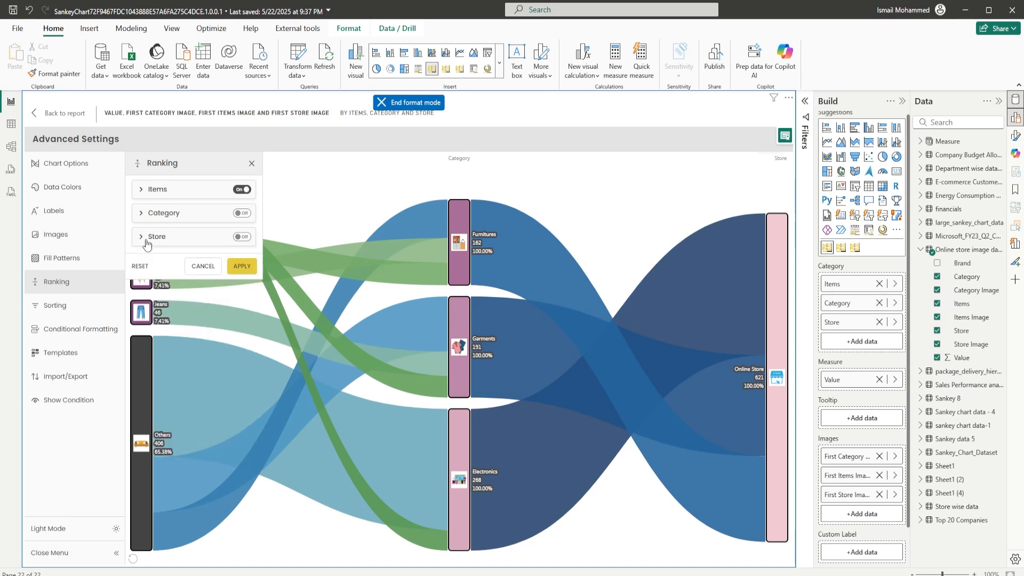
pyautogui.click(150, 190)
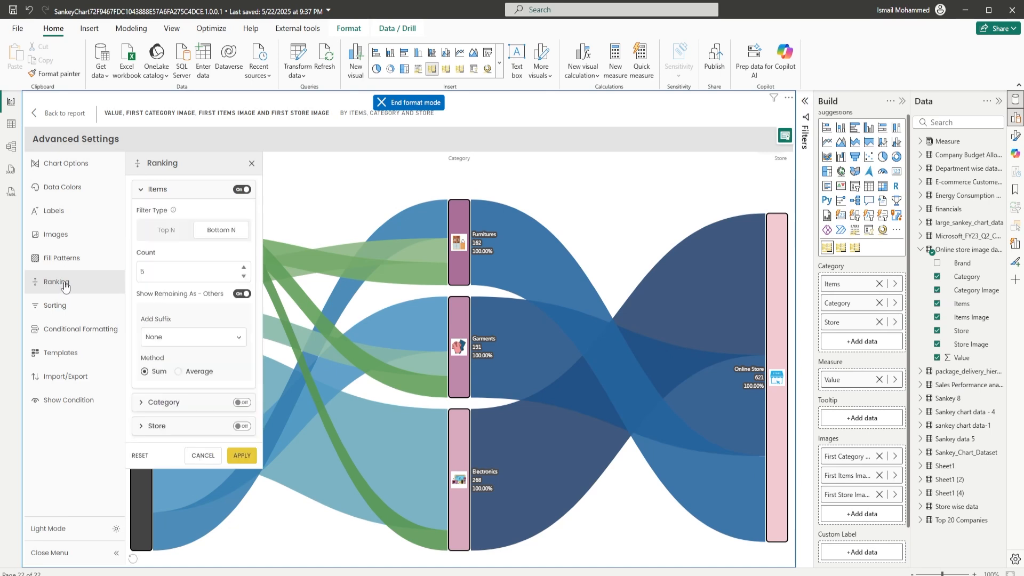
# Step: Sort the nodes by the Category field in ascending order and apply the sorting
pyautogui.click(62, 308)
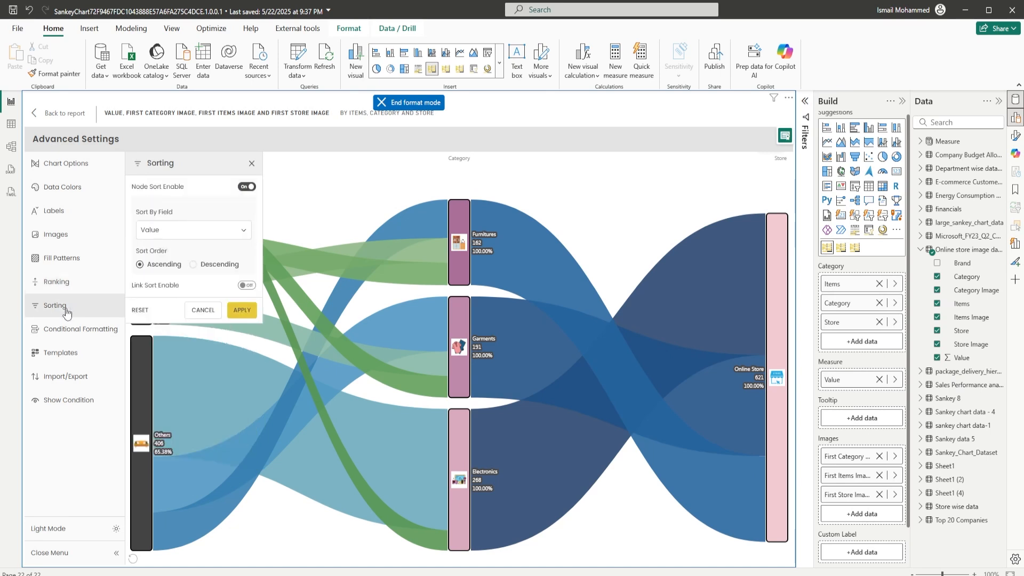
pyautogui.click(199, 233)
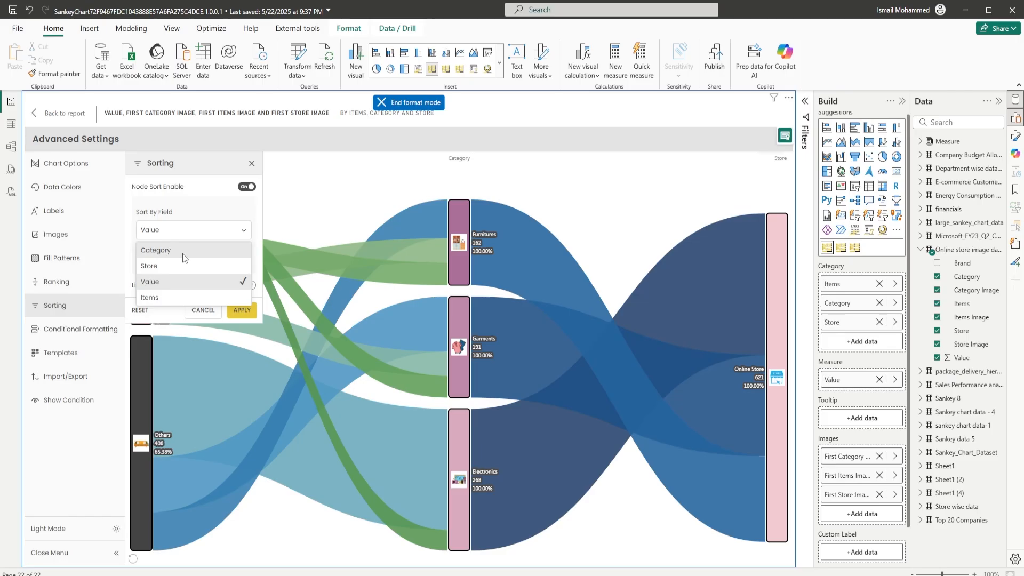
pyautogui.click(156, 250)
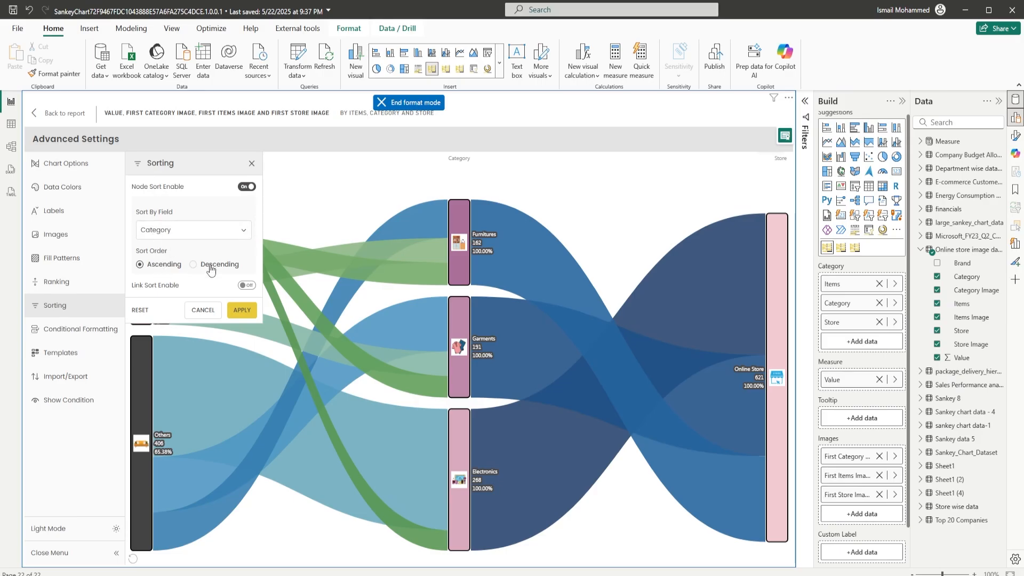
pyautogui.click(242, 311)
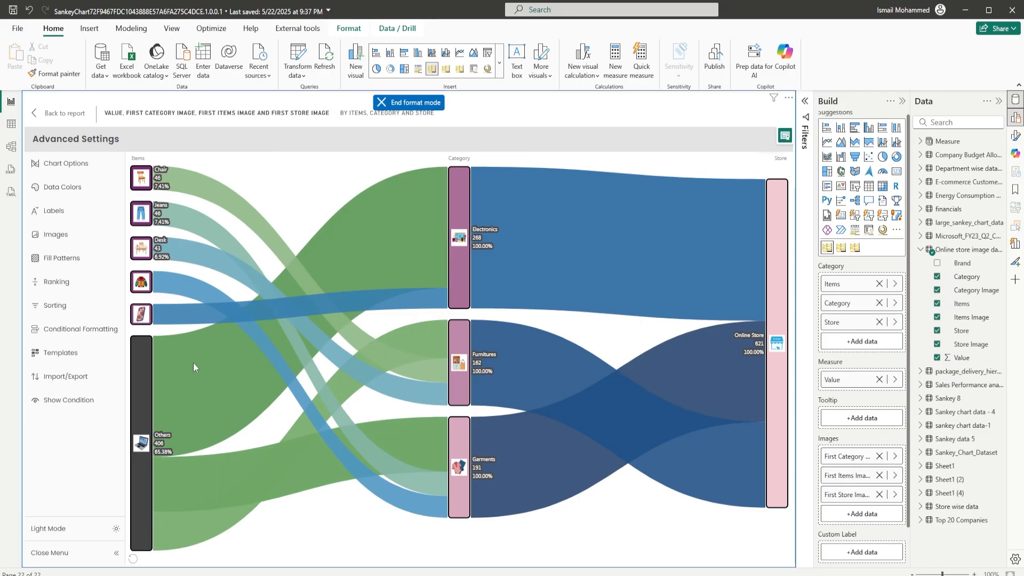
pyautogui.click(55, 305)
# Step: Start a new conditional formatting rule that applies to the measure, with Category as its type
pyautogui.click(62, 335)
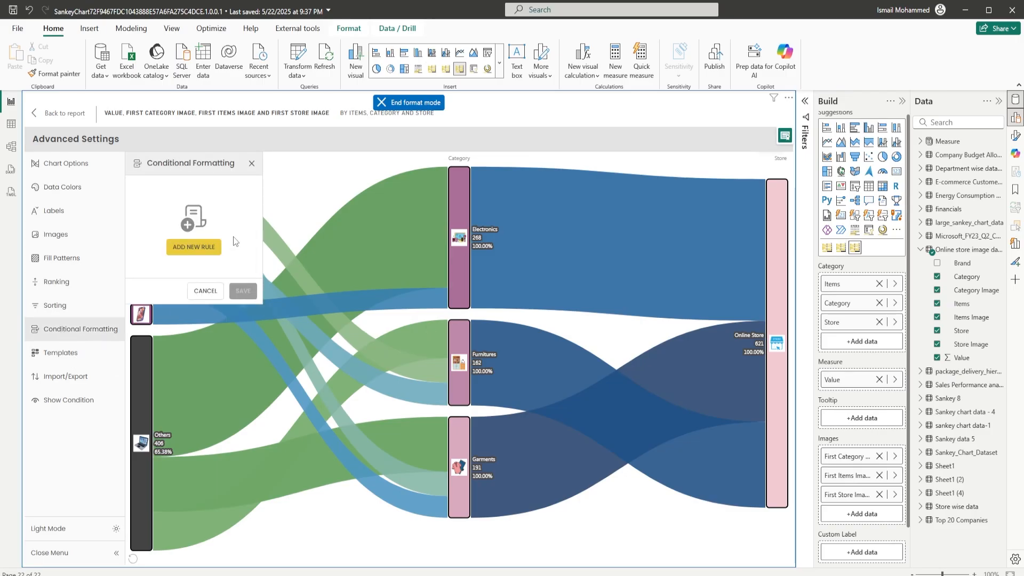
pyautogui.click(201, 251)
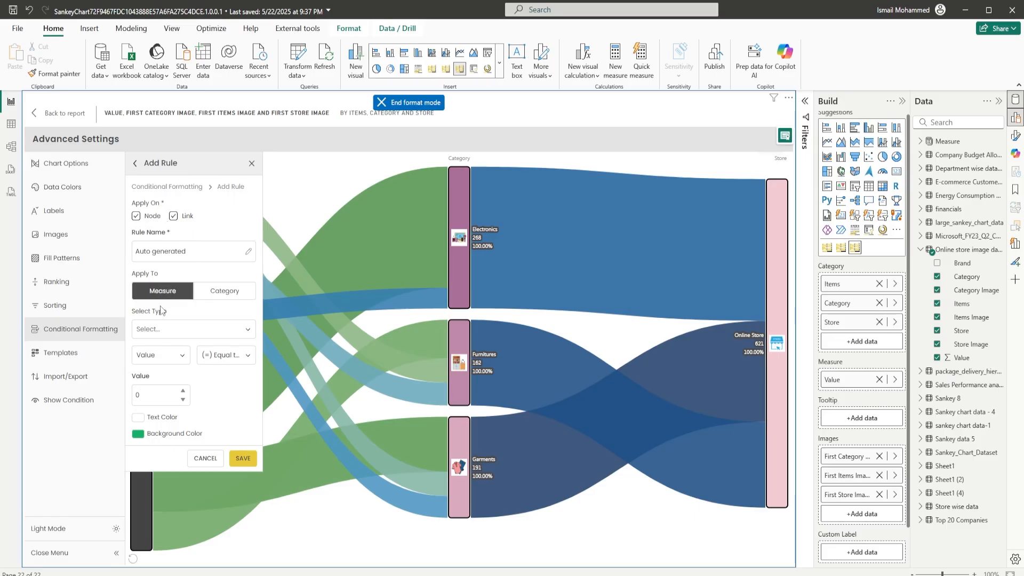
pyautogui.click(212, 297)
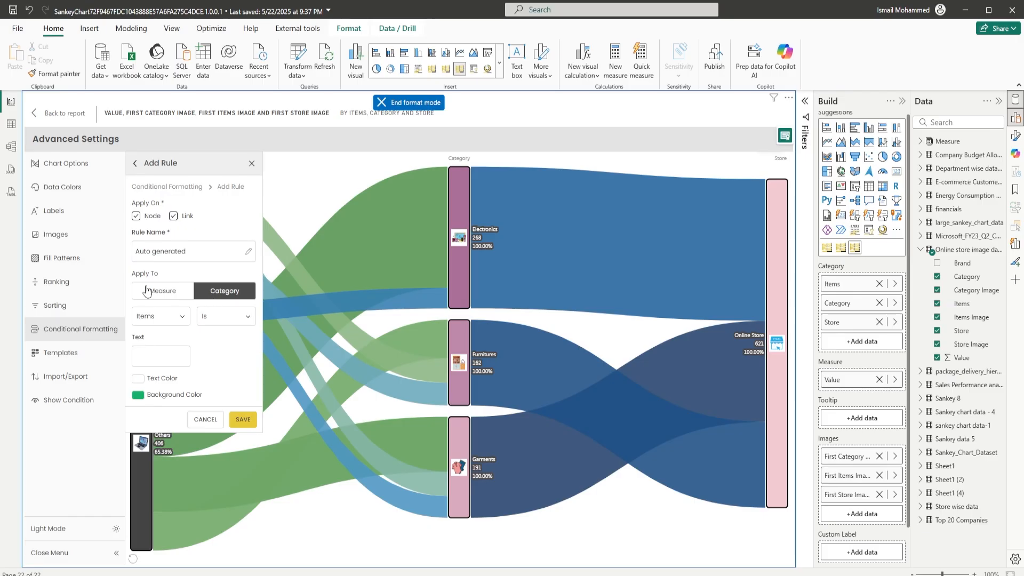
pyautogui.click(163, 299)
pyautogui.click(187, 329)
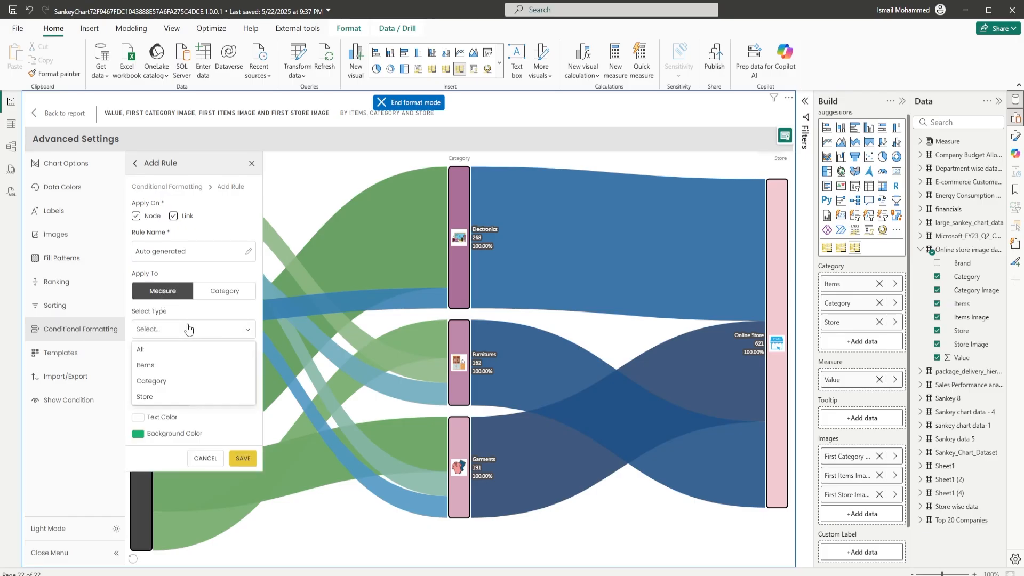
pyautogui.click(166, 382)
# Step: Set the rule's condition to Value greater than 200
pyautogui.click(224, 355)
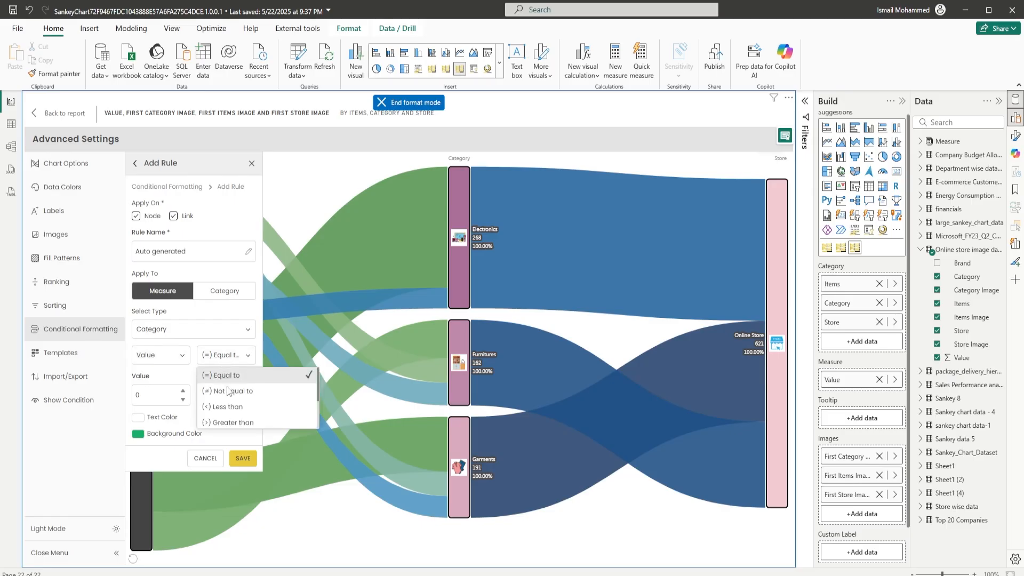
pyautogui.click(235, 422)
pyautogui.moveTo(148, 395); pyautogui.dragTo(125, 404)
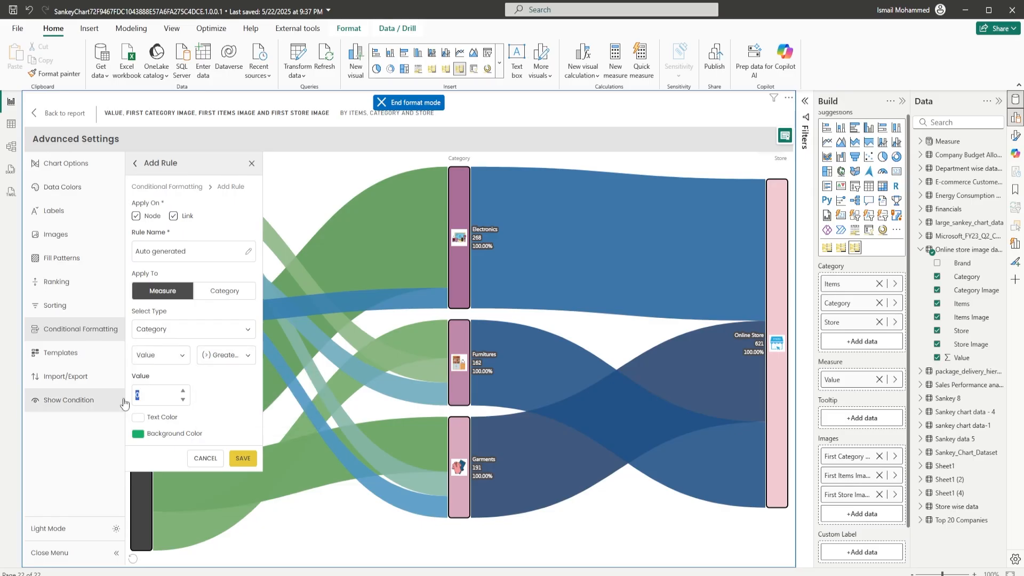
pyautogui.write('200')
# Step: Set the rule's background color to red, save the rule, and close the conditional formatting settings
pyautogui.click(138, 434)
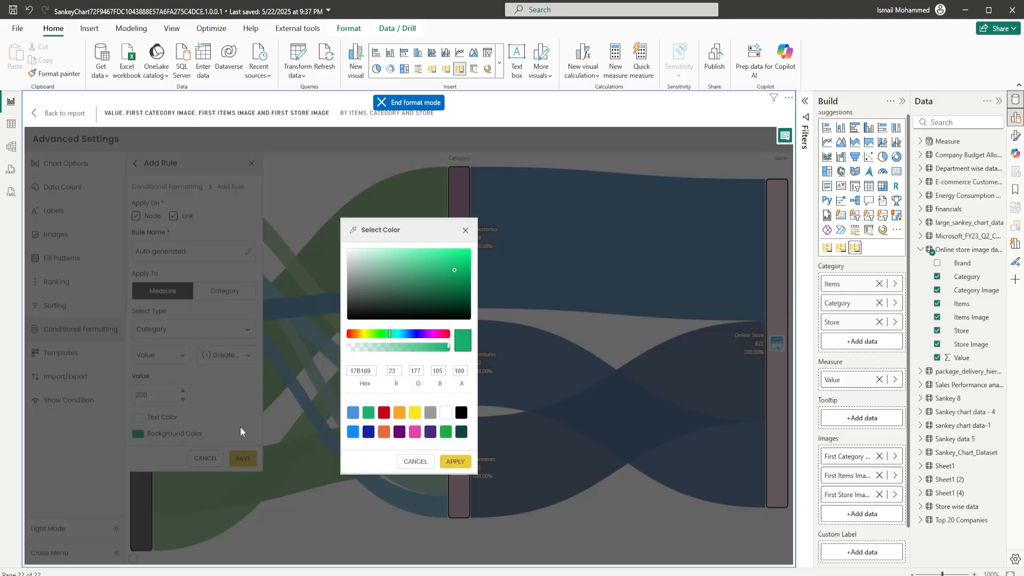
pyautogui.click(384, 413)
pyautogui.click(455, 462)
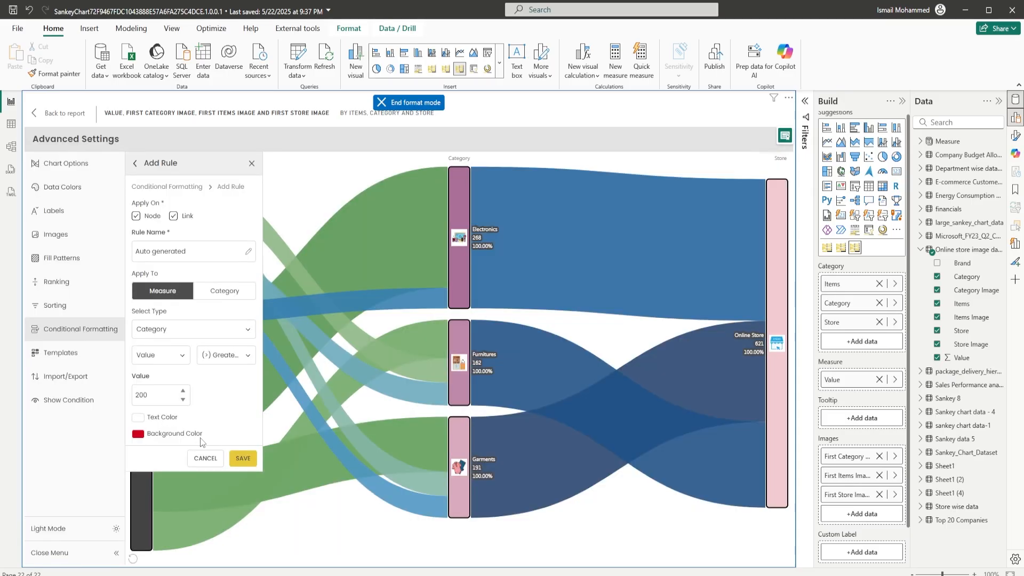
pyautogui.click(243, 460)
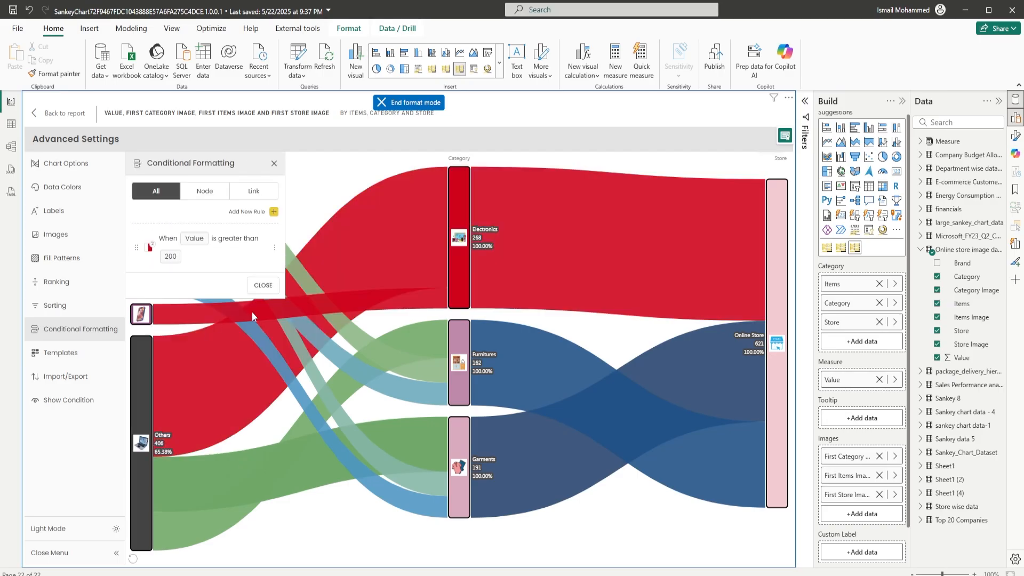
pyautogui.click(261, 286)
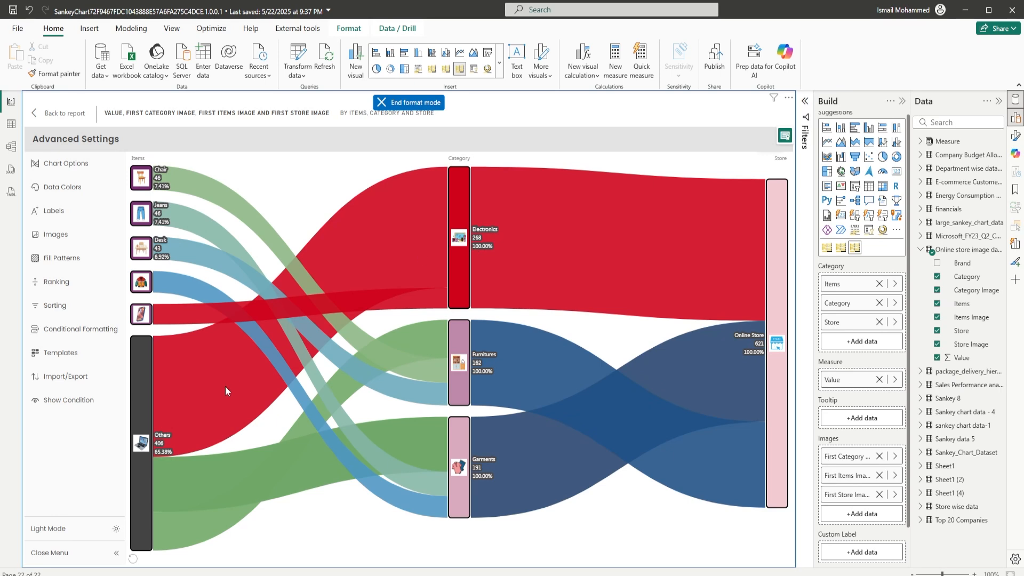
# Step: Enable templates for the Sankey chart and apply Template 2
pyautogui.click(74, 329)
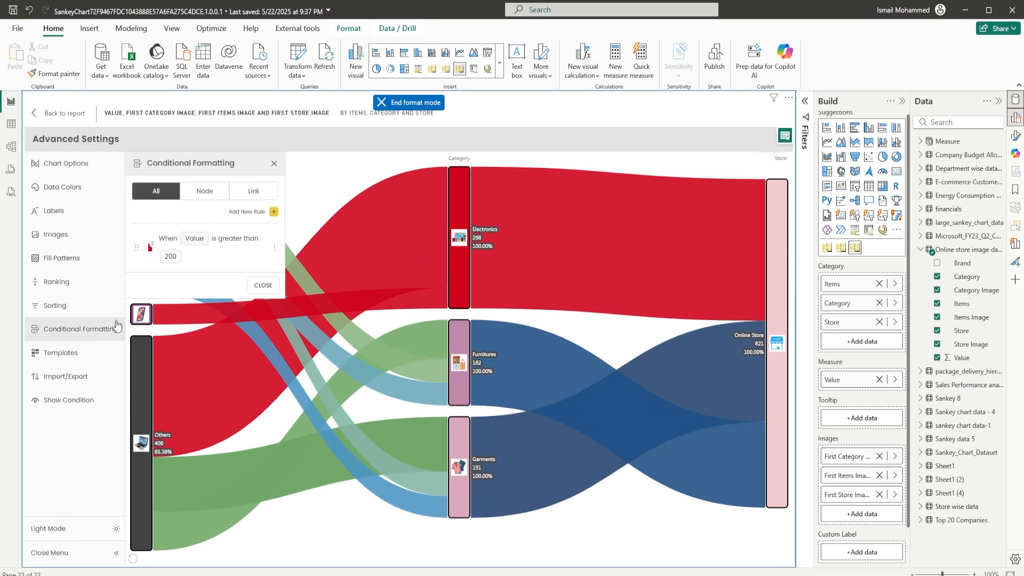
pyautogui.click(68, 354)
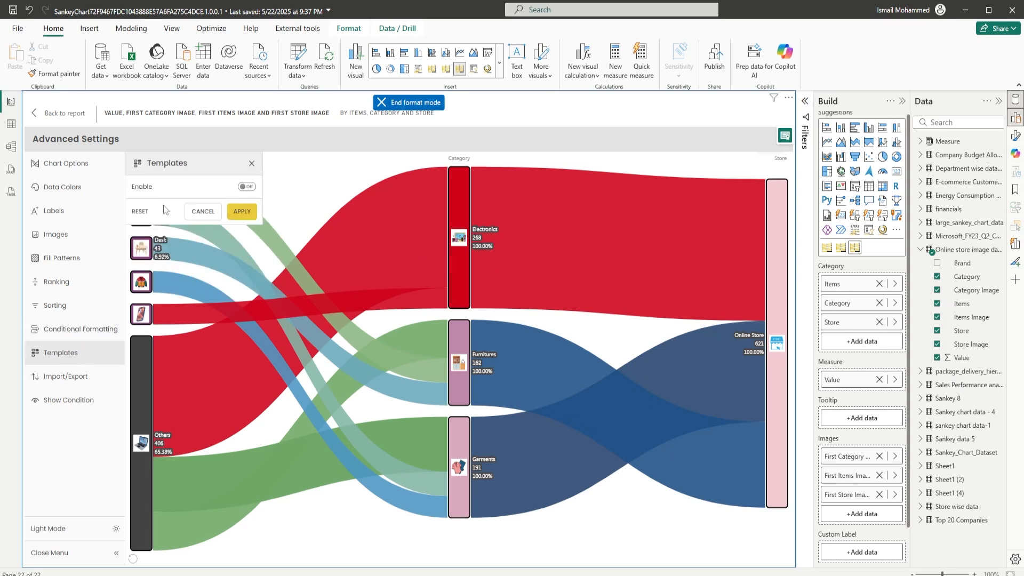
pyautogui.click(247, 188)
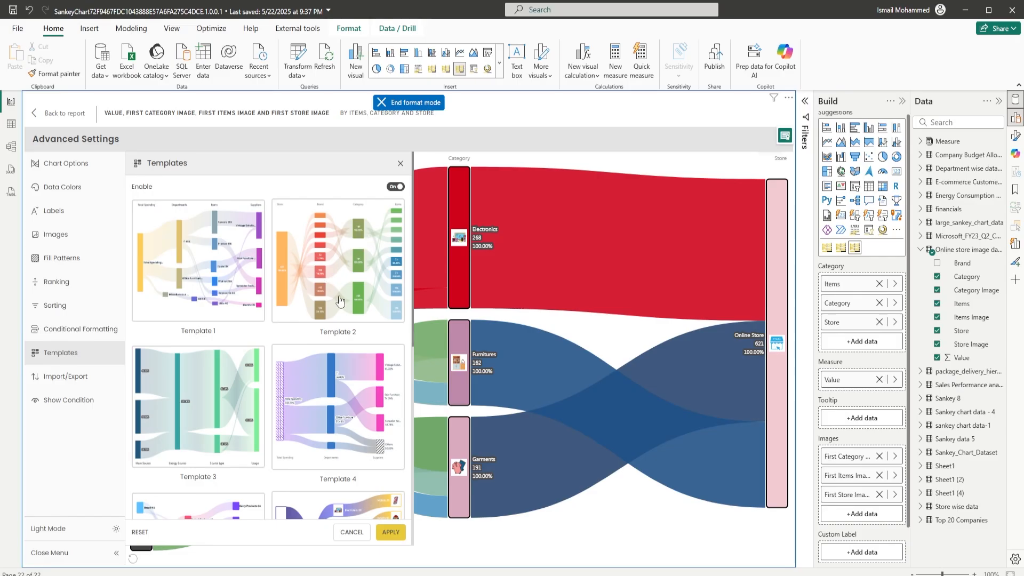
pyautogui.scroll(-8, 340, 301)
pyautogui.scroll(8, 344, 357)
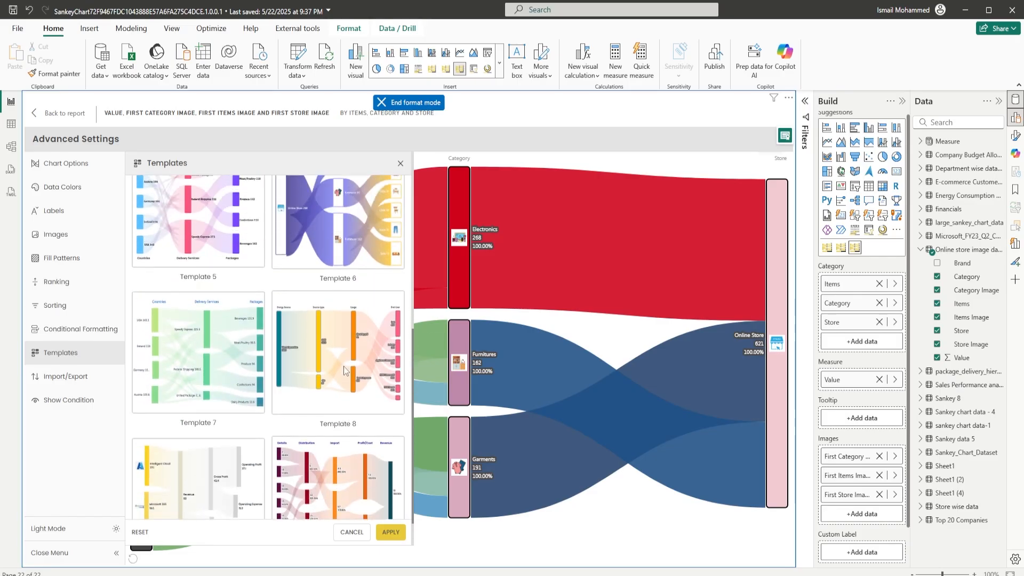
pyautogui.click(318, 270)
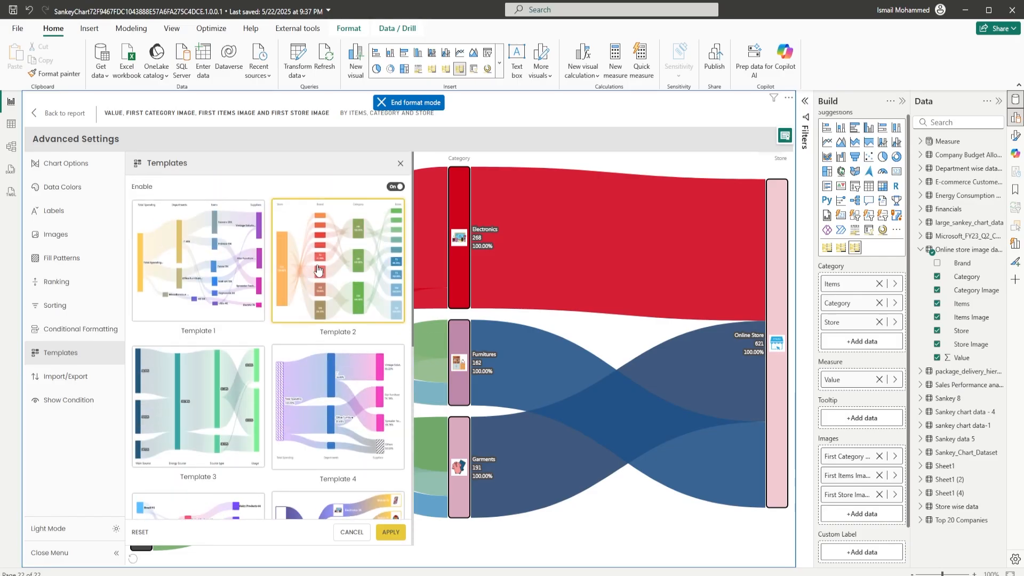
pyautogui.click(386, 533)
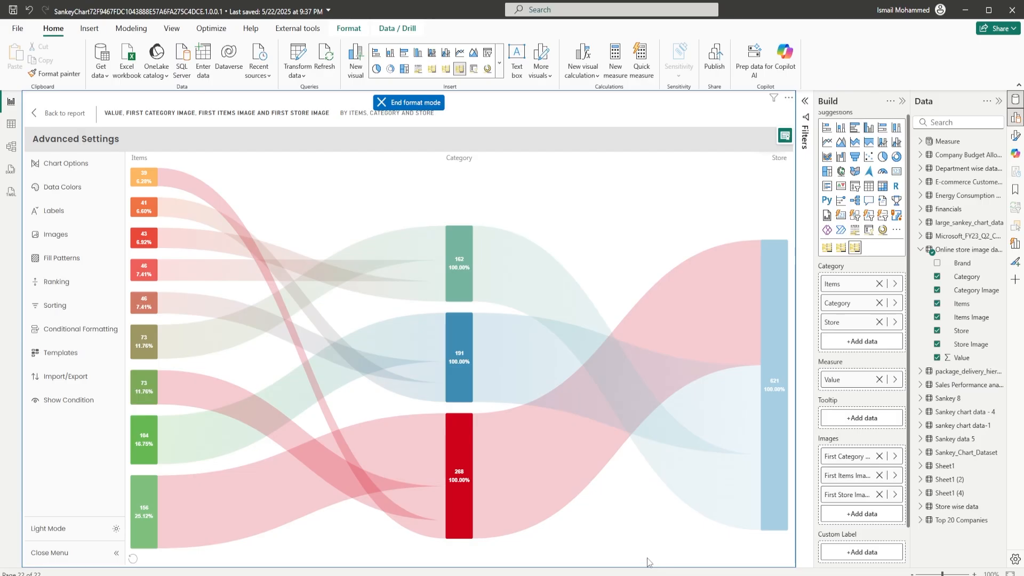
# Step: Switch the chart's design to Template 10 and apply it
pyautogui.click(71, 355)
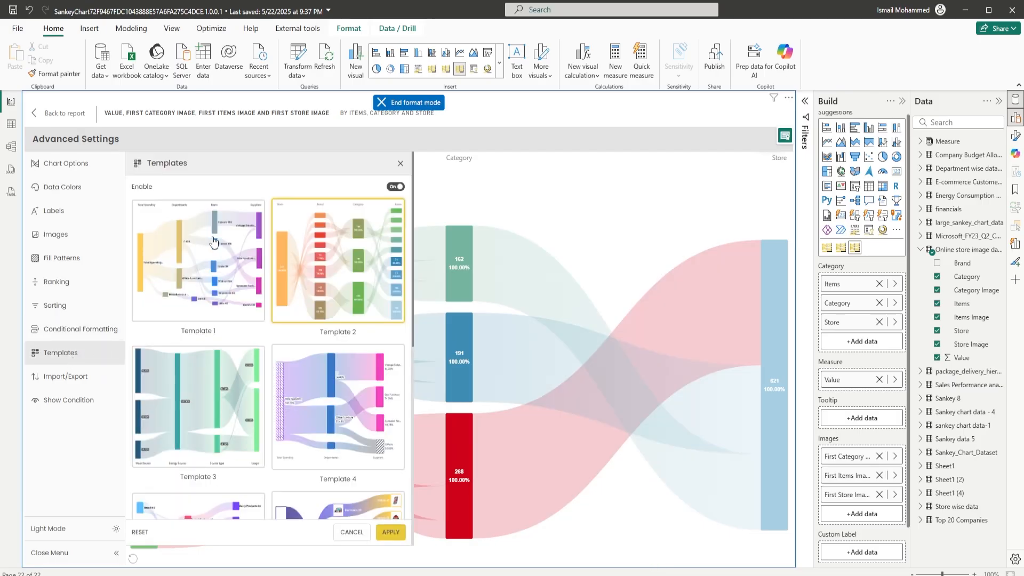
pyautogui.scroll(-3, 284, 316)
pyautogui.scroll(-4, 284, 318)
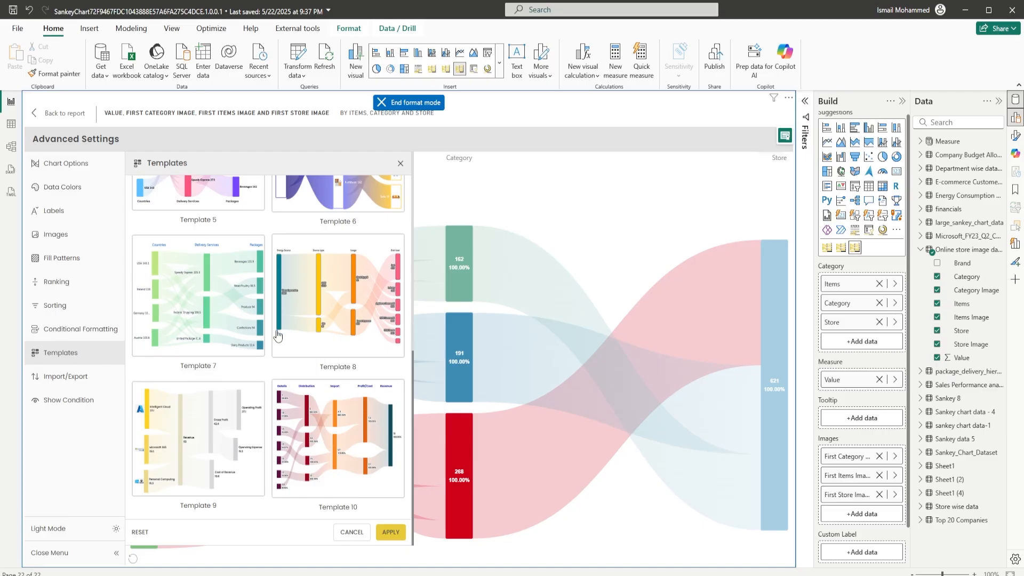
pyautogui.click(343, 428)
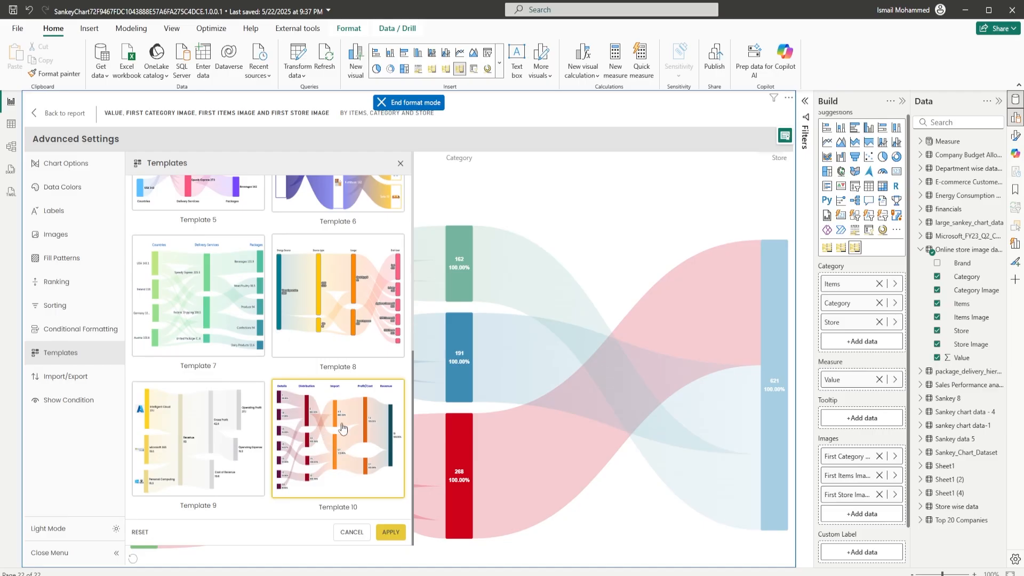
pyautogui.click(391, 532)
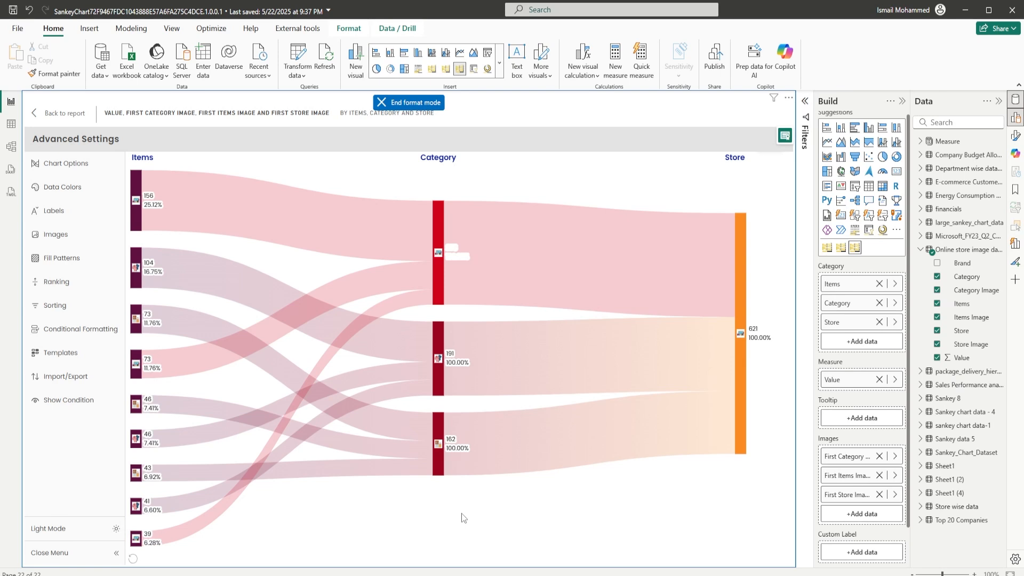
# Step: Export the chart's advanced settings as a JSON template
pyautogui.click(60, 353)
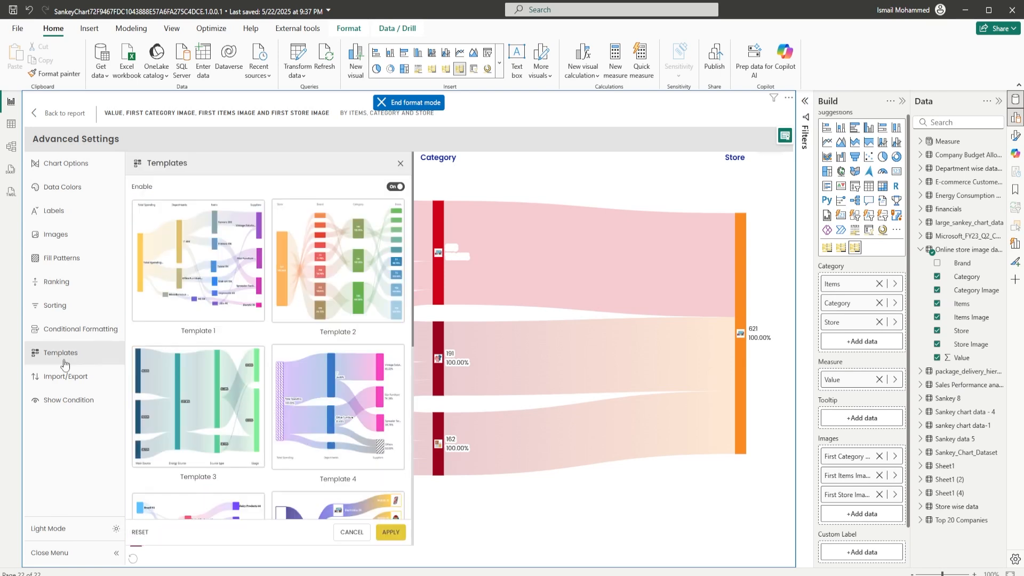
pyautogui.click(64, 376)
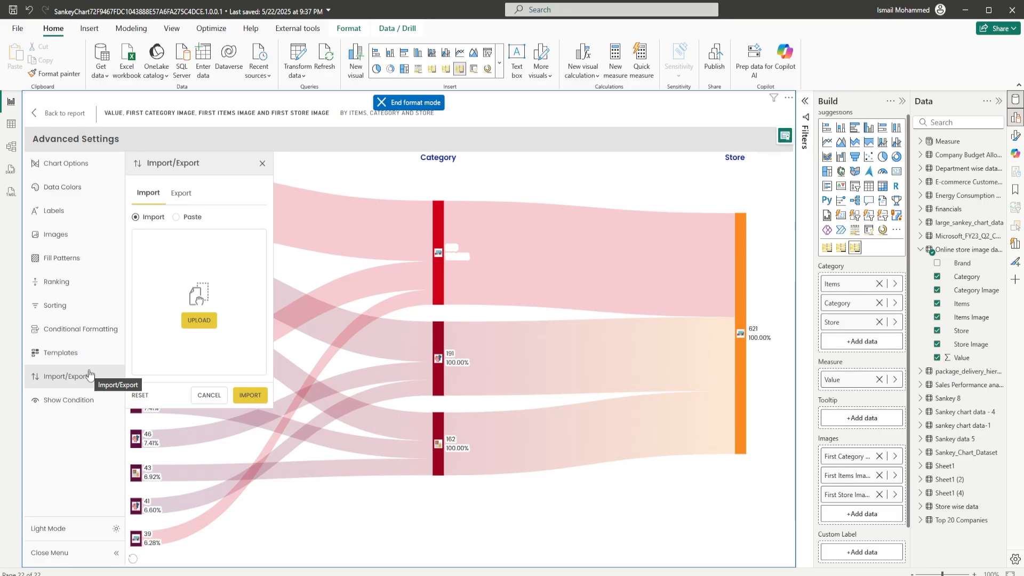
pyautogui.click(181, 201)
pyautogui.click(252, 220)
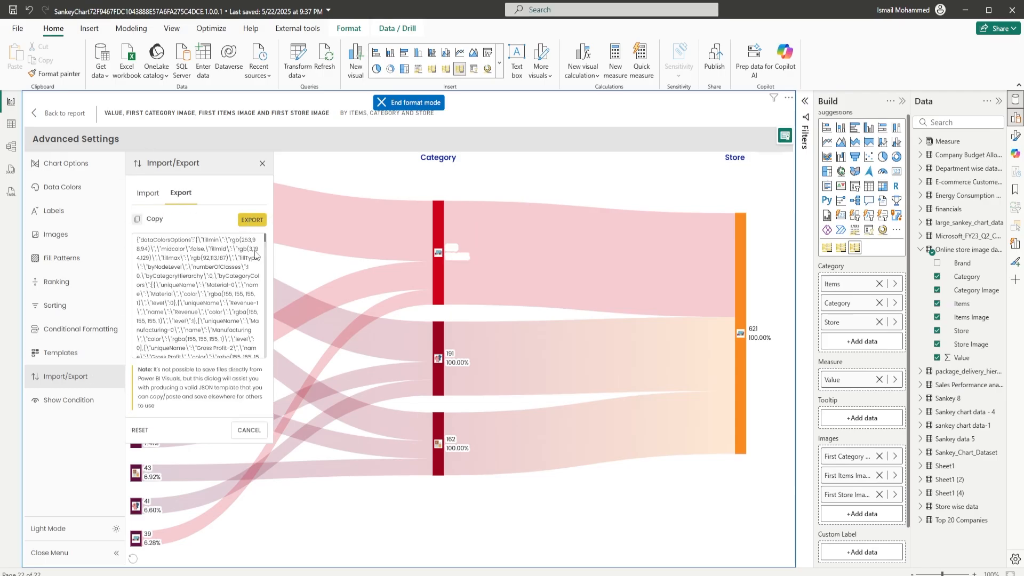
# Step: Try importing the chart settings by pasting the exported JSON text, and cancel the import
pyautogui.click(149, 199)
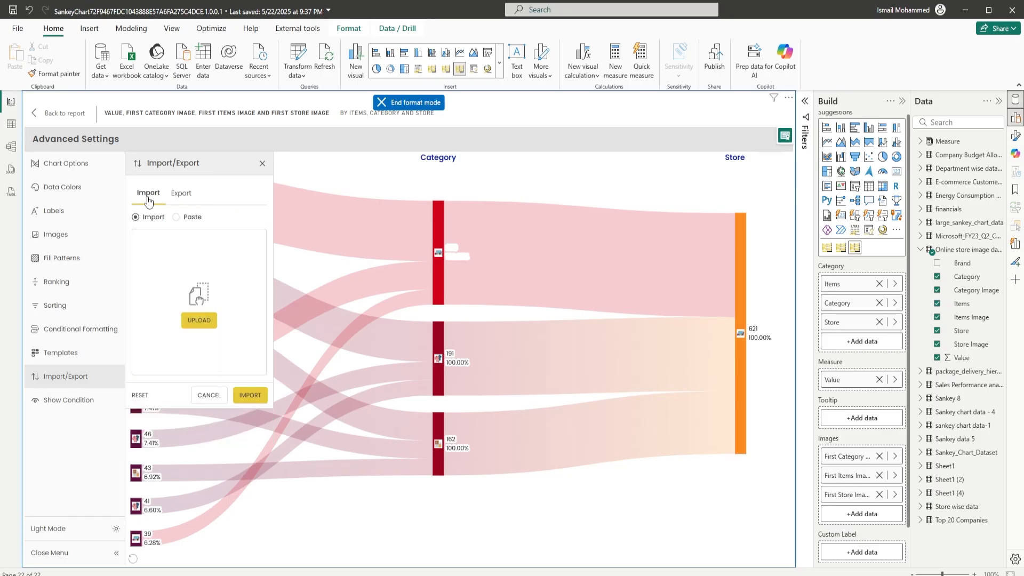
pyautogui.click(176, 218)
pyautogui.click(184, 258)
pyautogui.hotkey('ctrl', 'v')
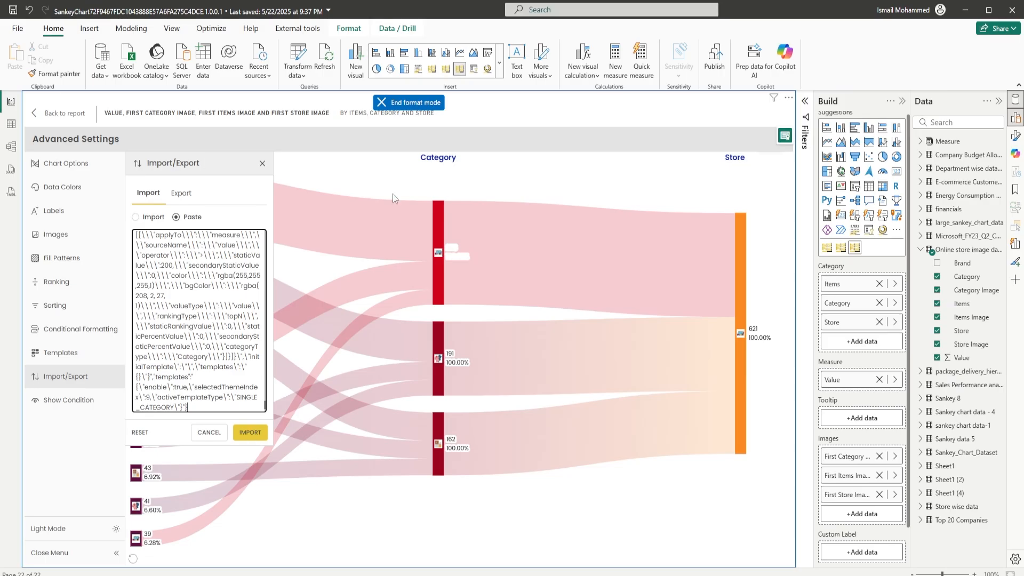
pyautogui.click(208, 433)
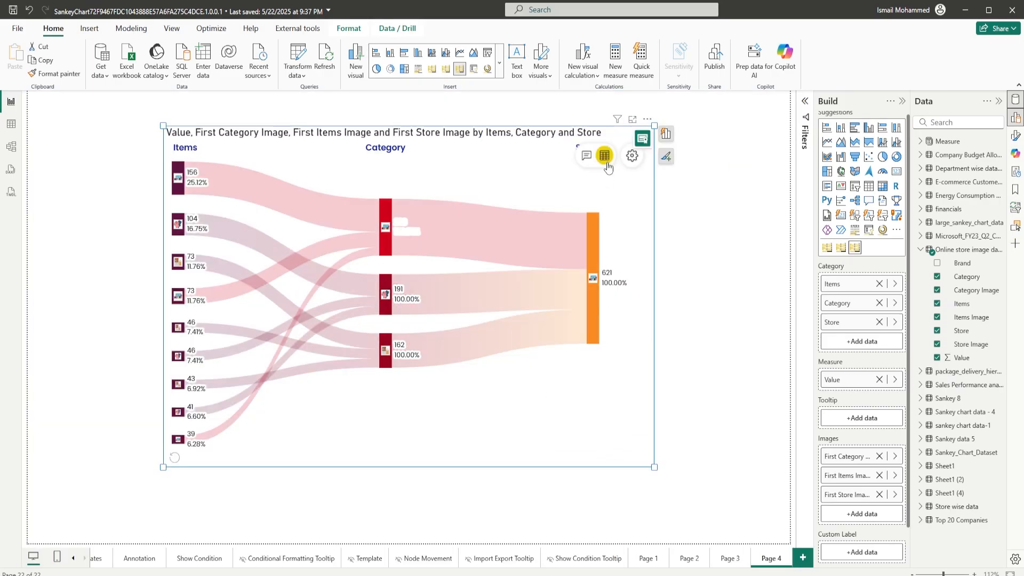
# Step: Show the chart's data as a table and expand the Laptop group down to its Online Store row
pyautogui.click(605, 158)
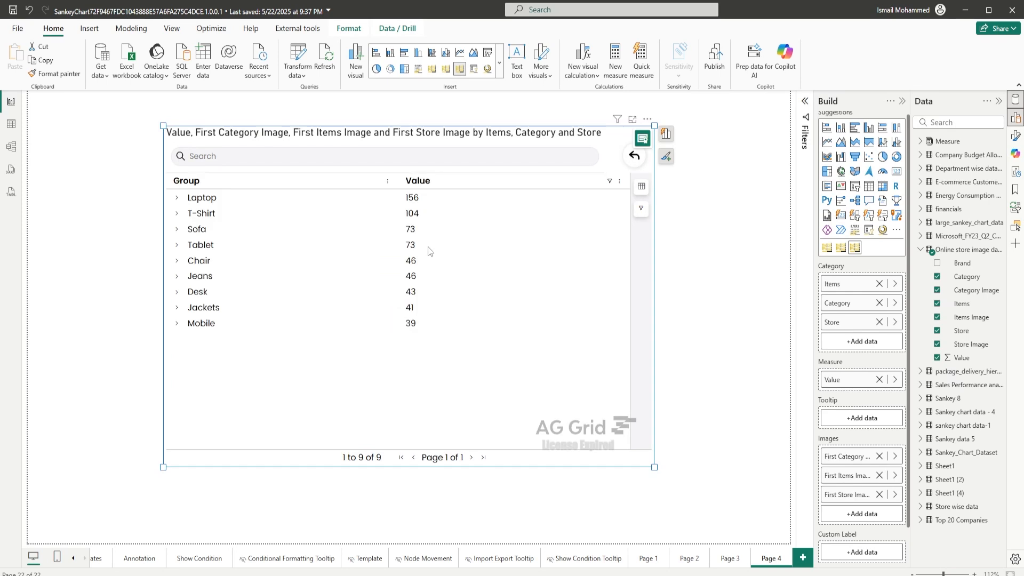
pyautogui.click(176, 197)
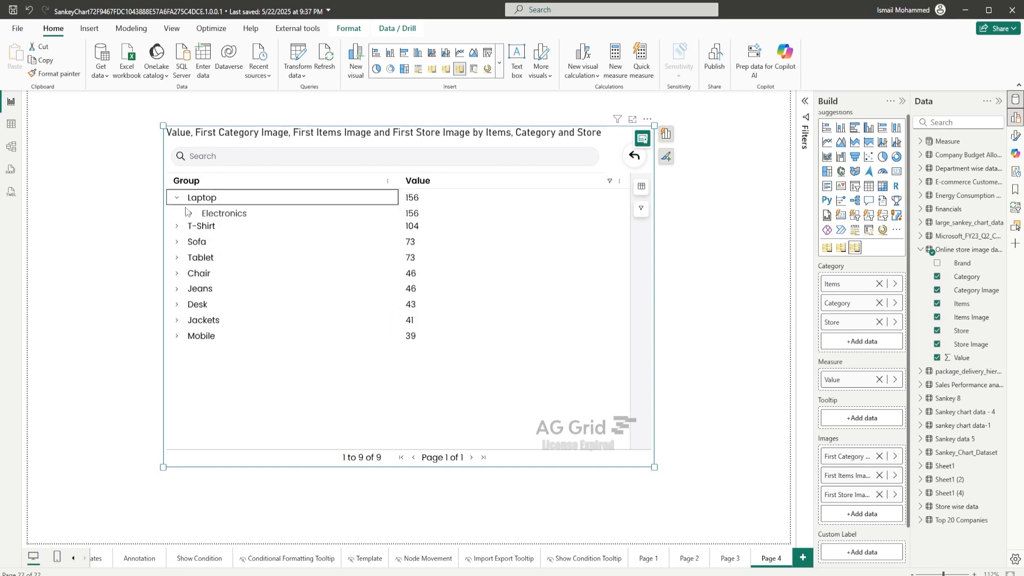
pyautogui.click(191, 214)
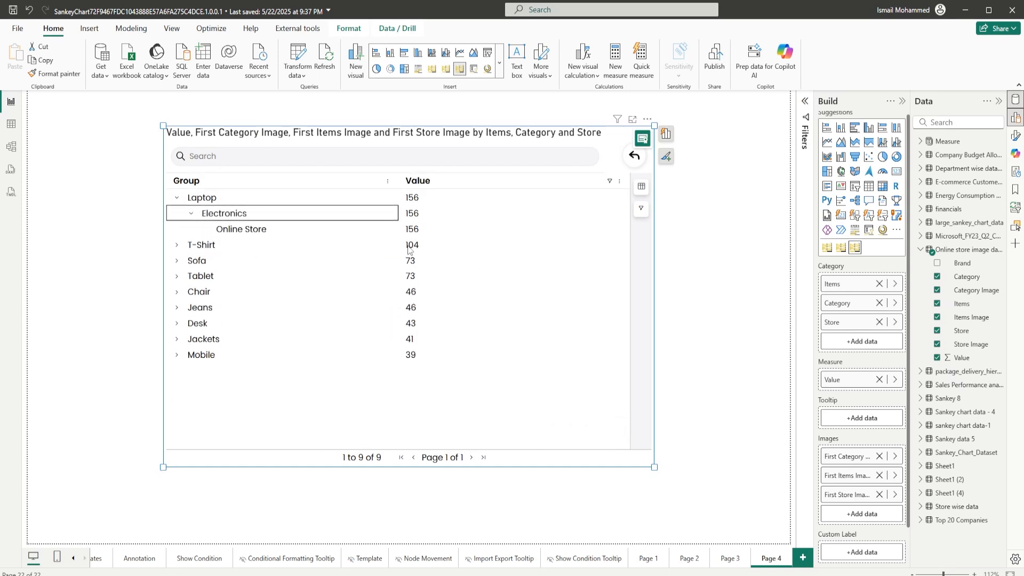
# Step: Filter the table's Items to Desk, Jackets and Jeans, and restore the selection of all items
pyautogui.click(640, 209)
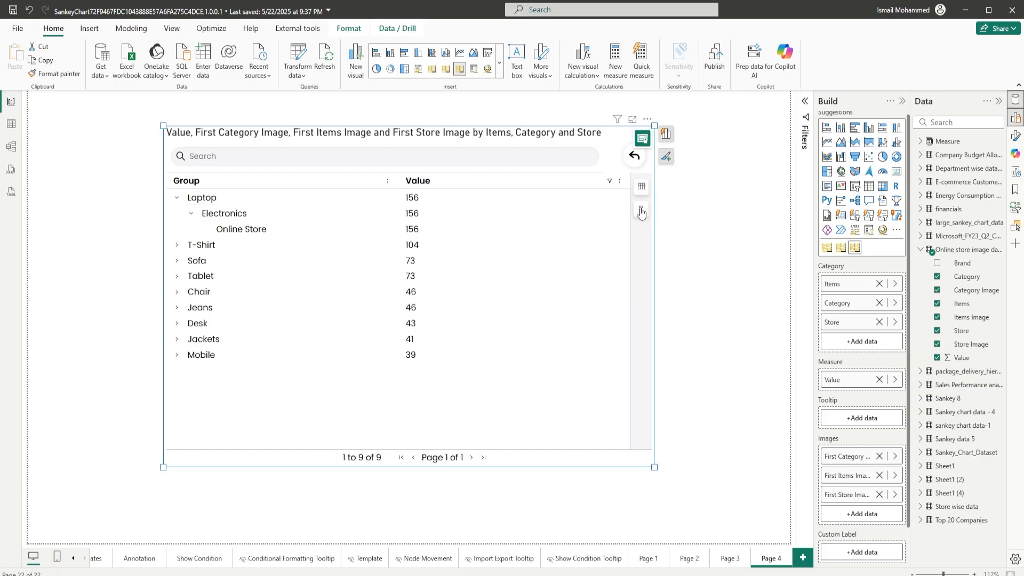
pyautogui.click(487, 200)
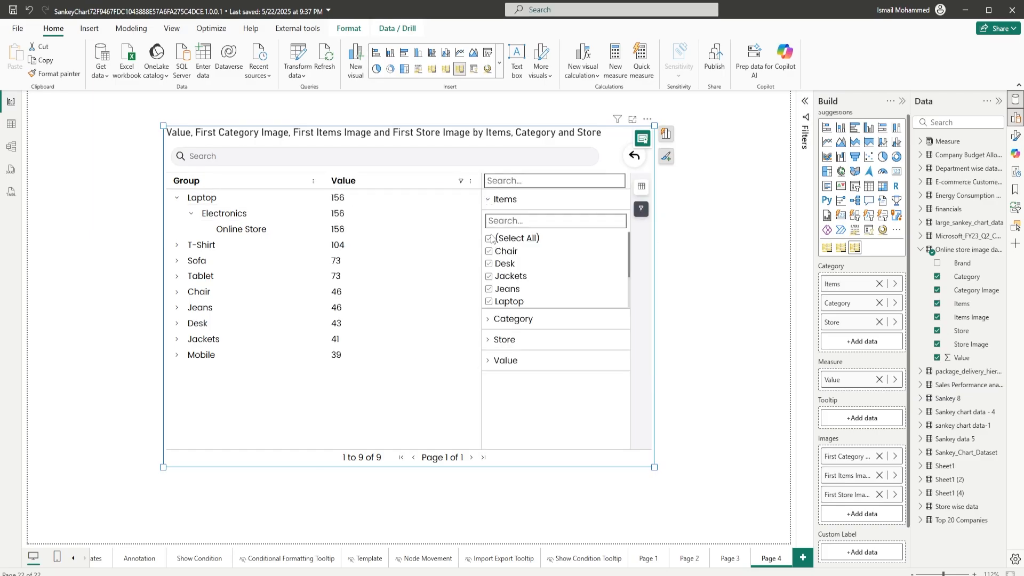
pyautogui.click(489, 239)
pyautogui.click(489, 263)
pyautogui.click(489, 276)
pyautogui.click(489, 289)
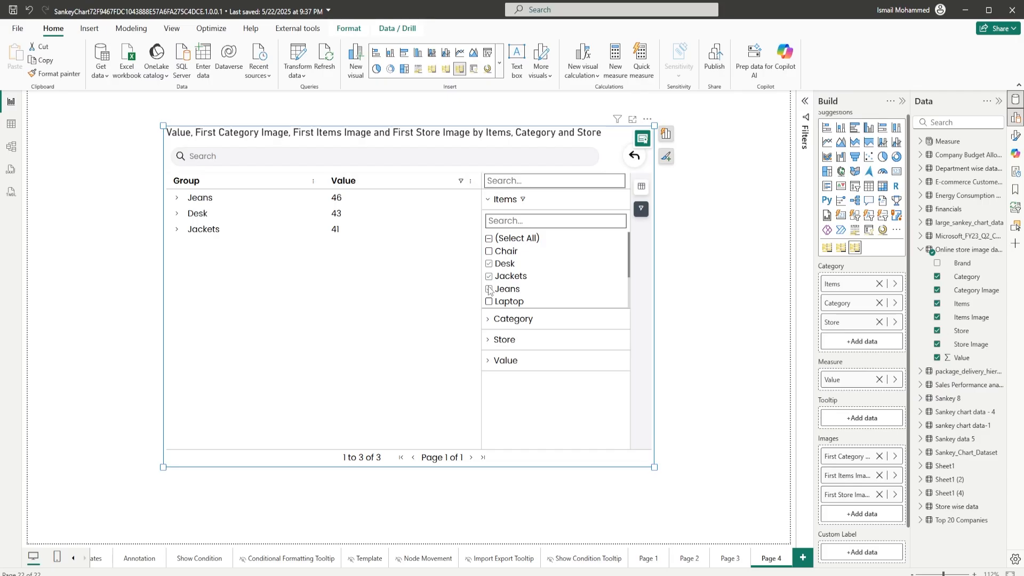
pyautogui.click(489, 238)
pyautogui.click(641, 208)
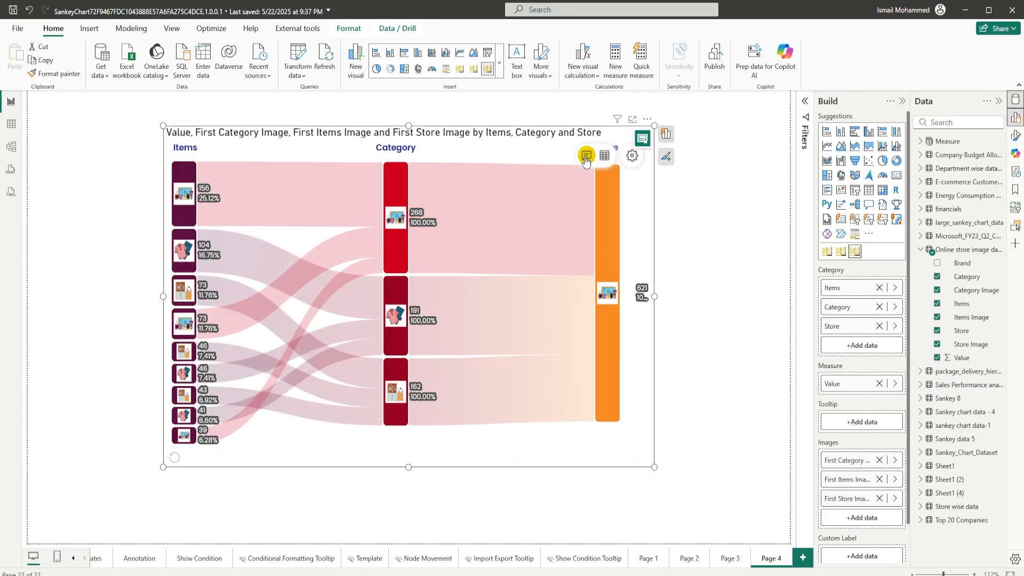
# Step: Annotate the Garments node with the text "This is a sample annotation"
pyautogui.moveTo(495, 236)
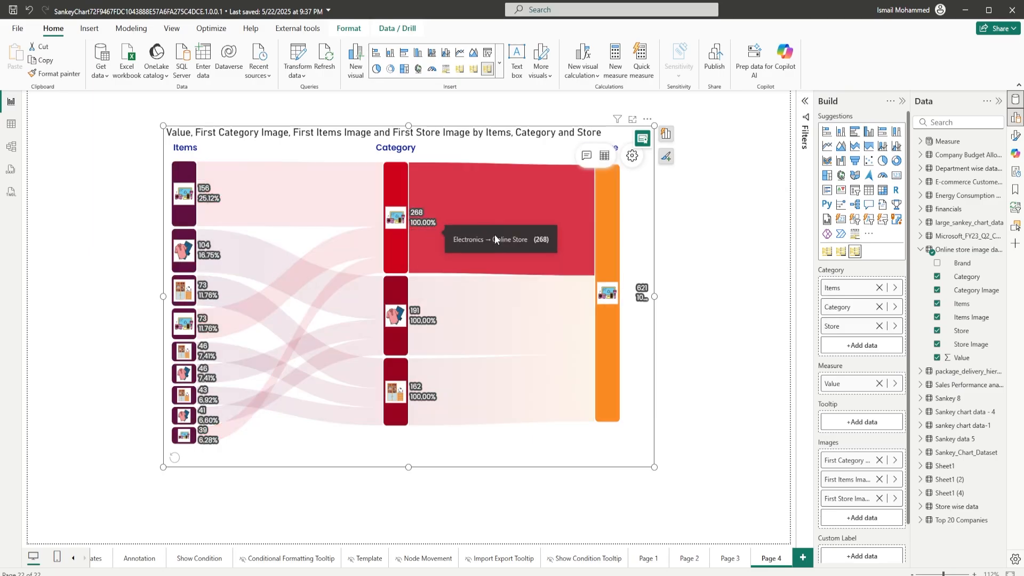
pyautogui.moveTo(399, 297)
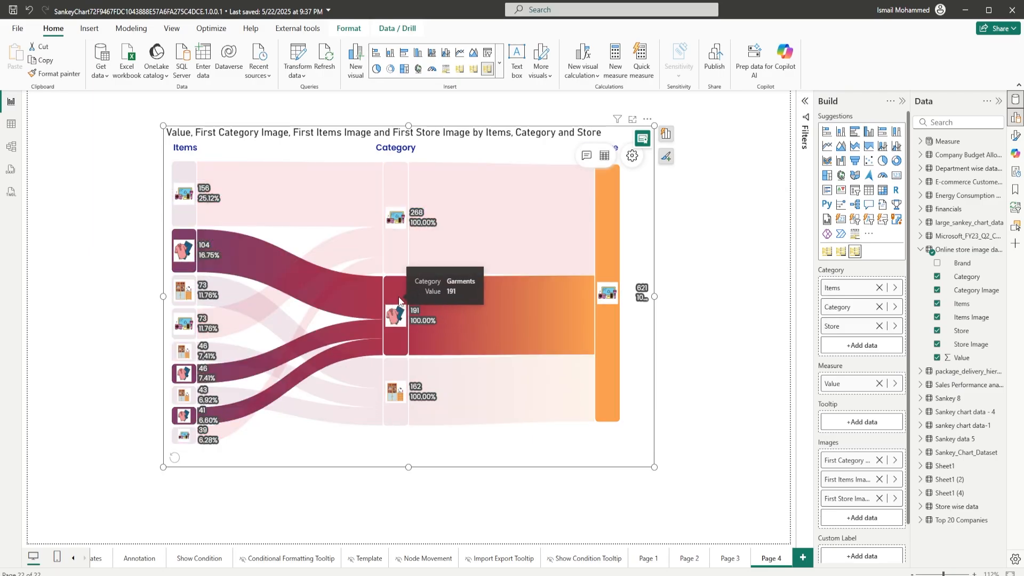
pyautogui.click(586, 155)
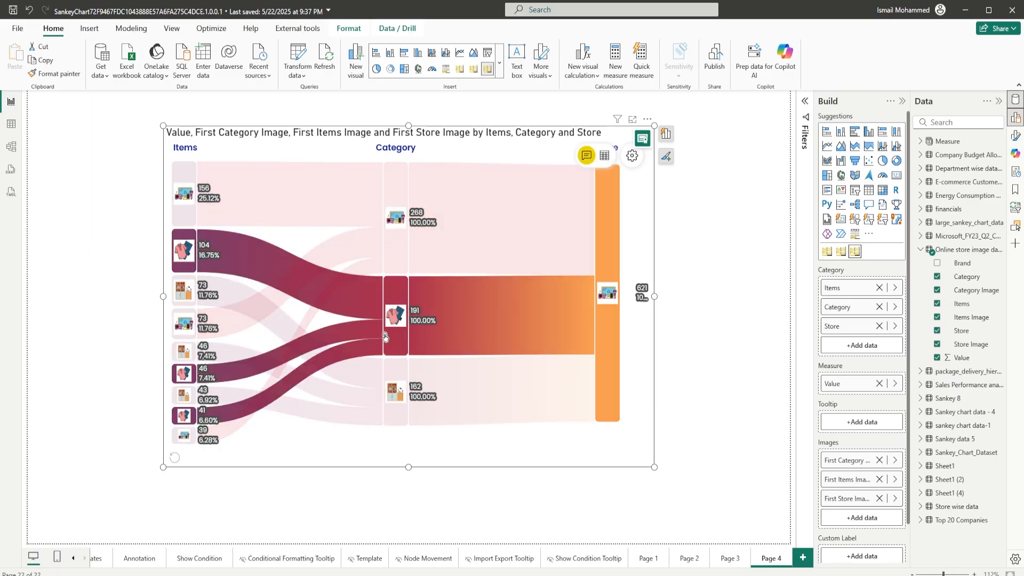
pyautogui.click(395, 298)
pyautogui.click(314, 319)
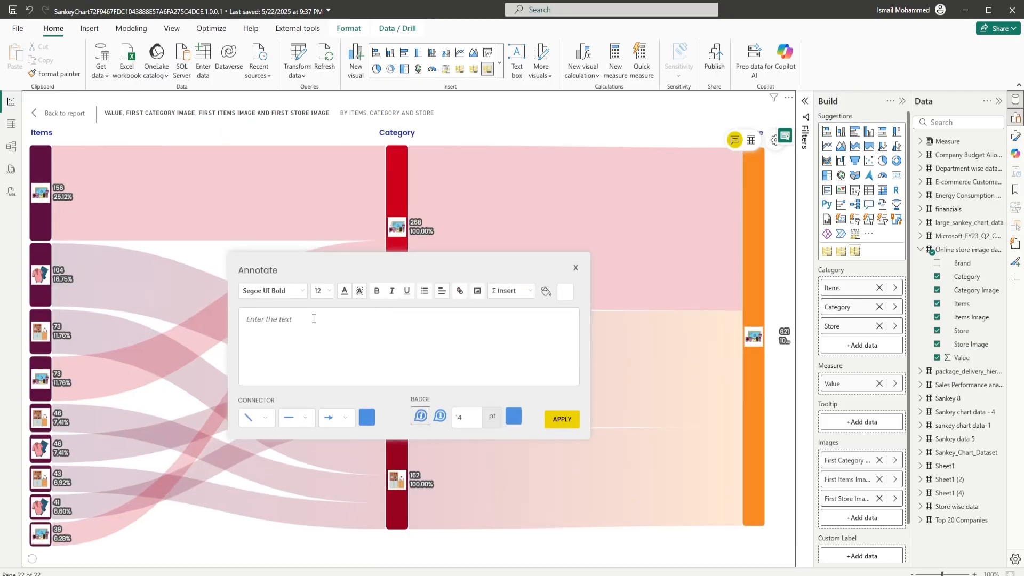
pyautogui.write('This is a sample annotation')
pyautogui.click(563, 420)
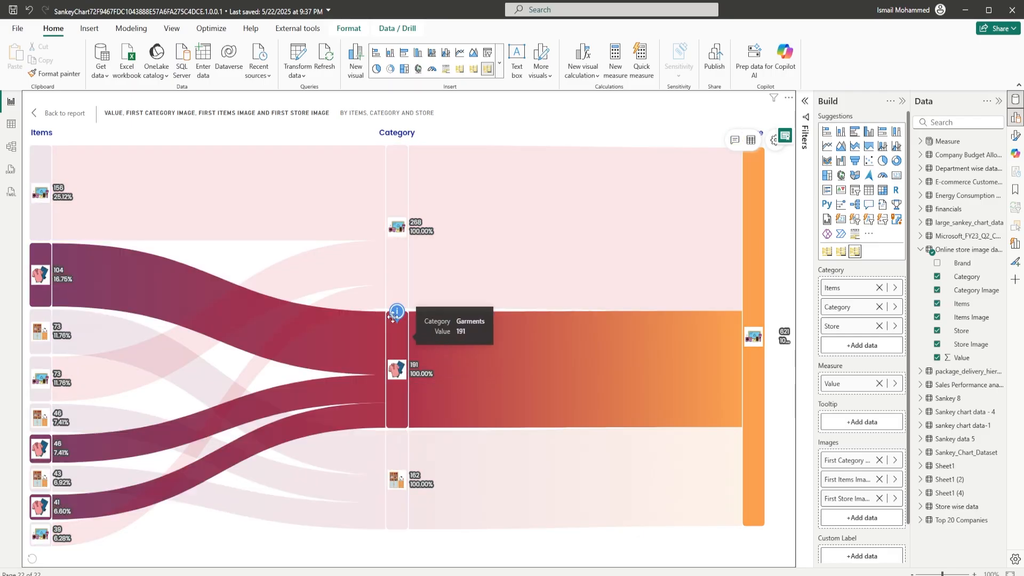
pyautogui.moveTo(397, 313)
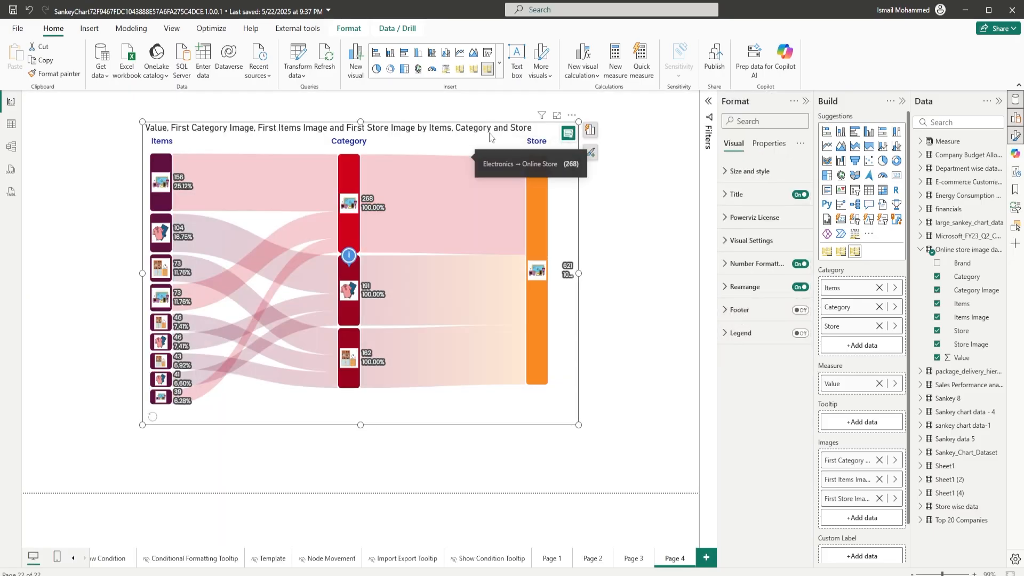
# Step: Turn on the chart's footer, check its text and web URL settings, and enable the divider line
pyautogui.click(735, 314)
pyautogui.click(800, 309)
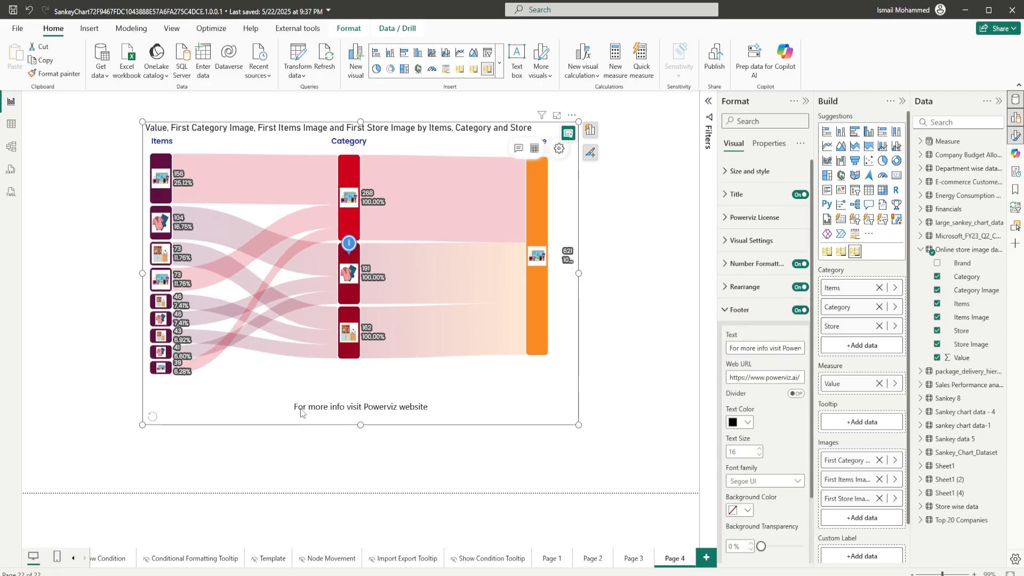
pyautogui.moveTo(738, 347); pyautogui.dragTo(805, 349)
pyautogui.moveTo(742, 378); pyautogui.dragTo(788, 380)
pyautogui.scroll(-2, 775, 402)
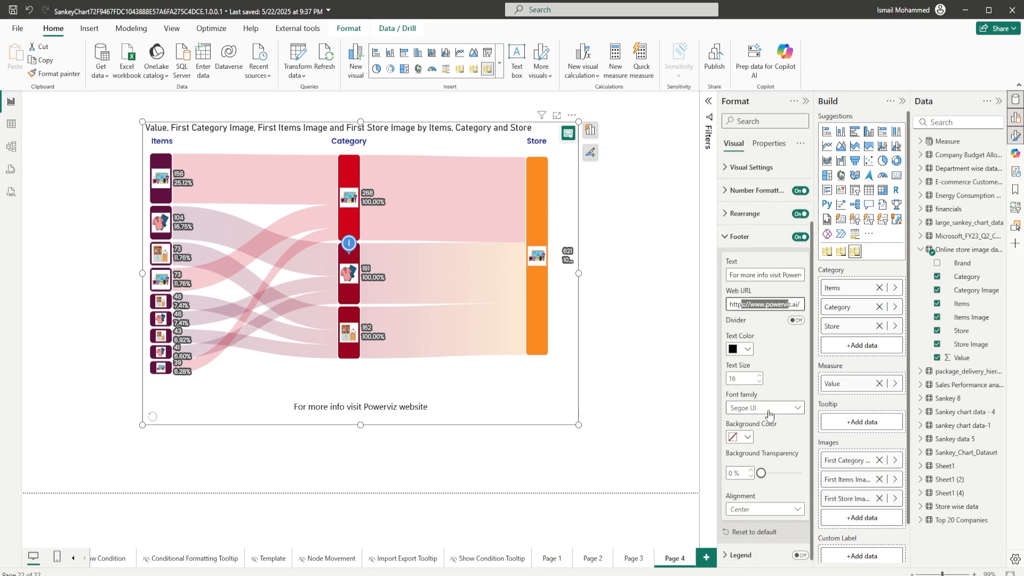
pyautogui.click(796, 317)
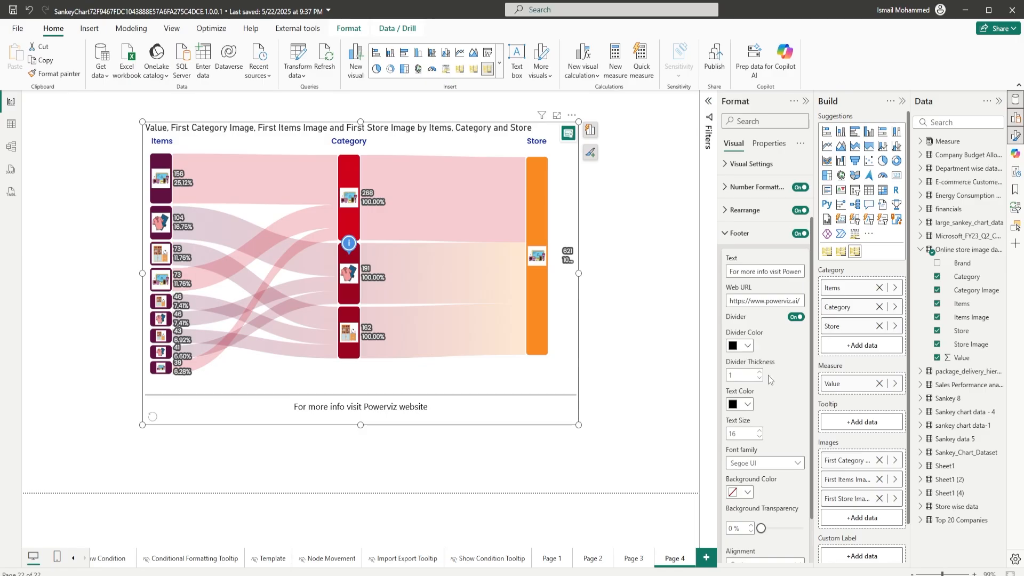
# Step: Turn on the chart's legend and look through its position and title settings
pyautogui.scroll(-2, 769, 385)
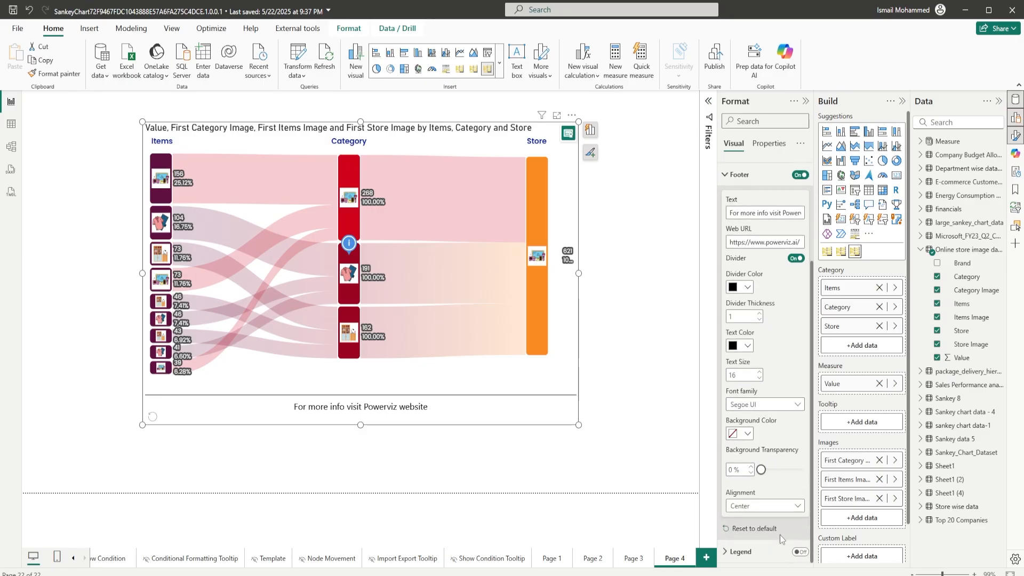
pyautogui.click(741, 552)
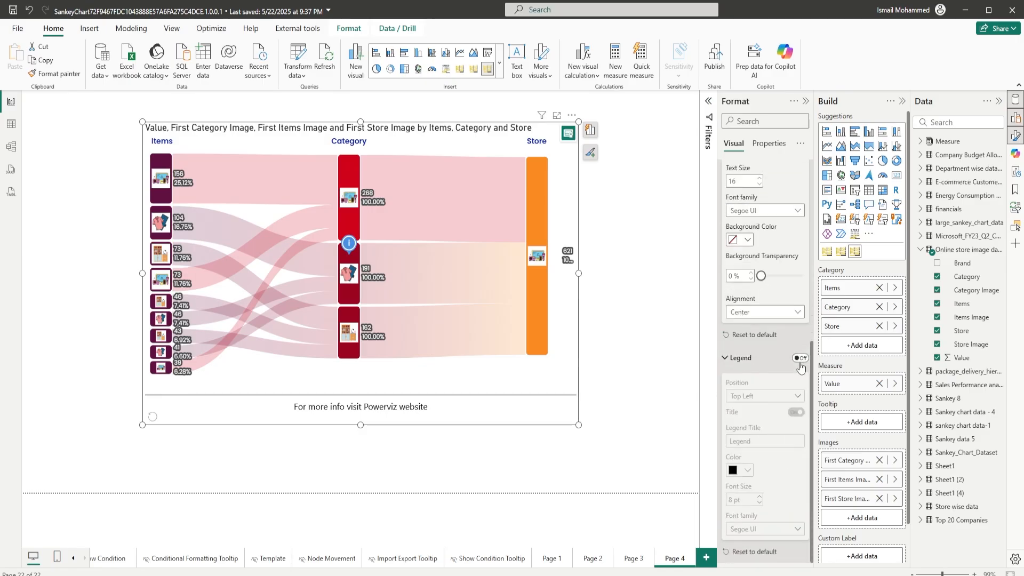
pyautogui.click(800, 359)
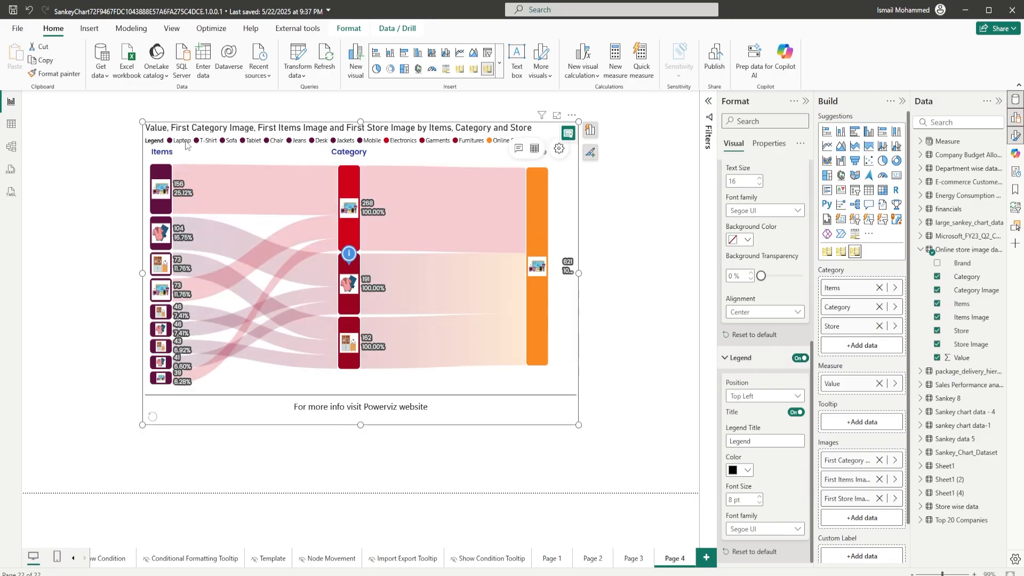
pyautogui.click(786, 403)
pyautogui.click(786, 403)
pyautogui.click(770, 444)
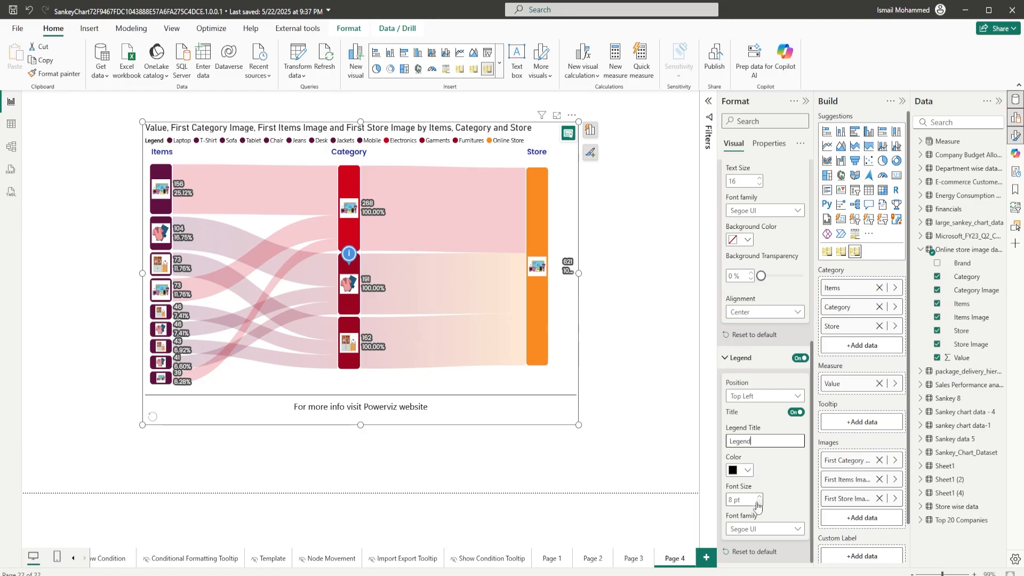